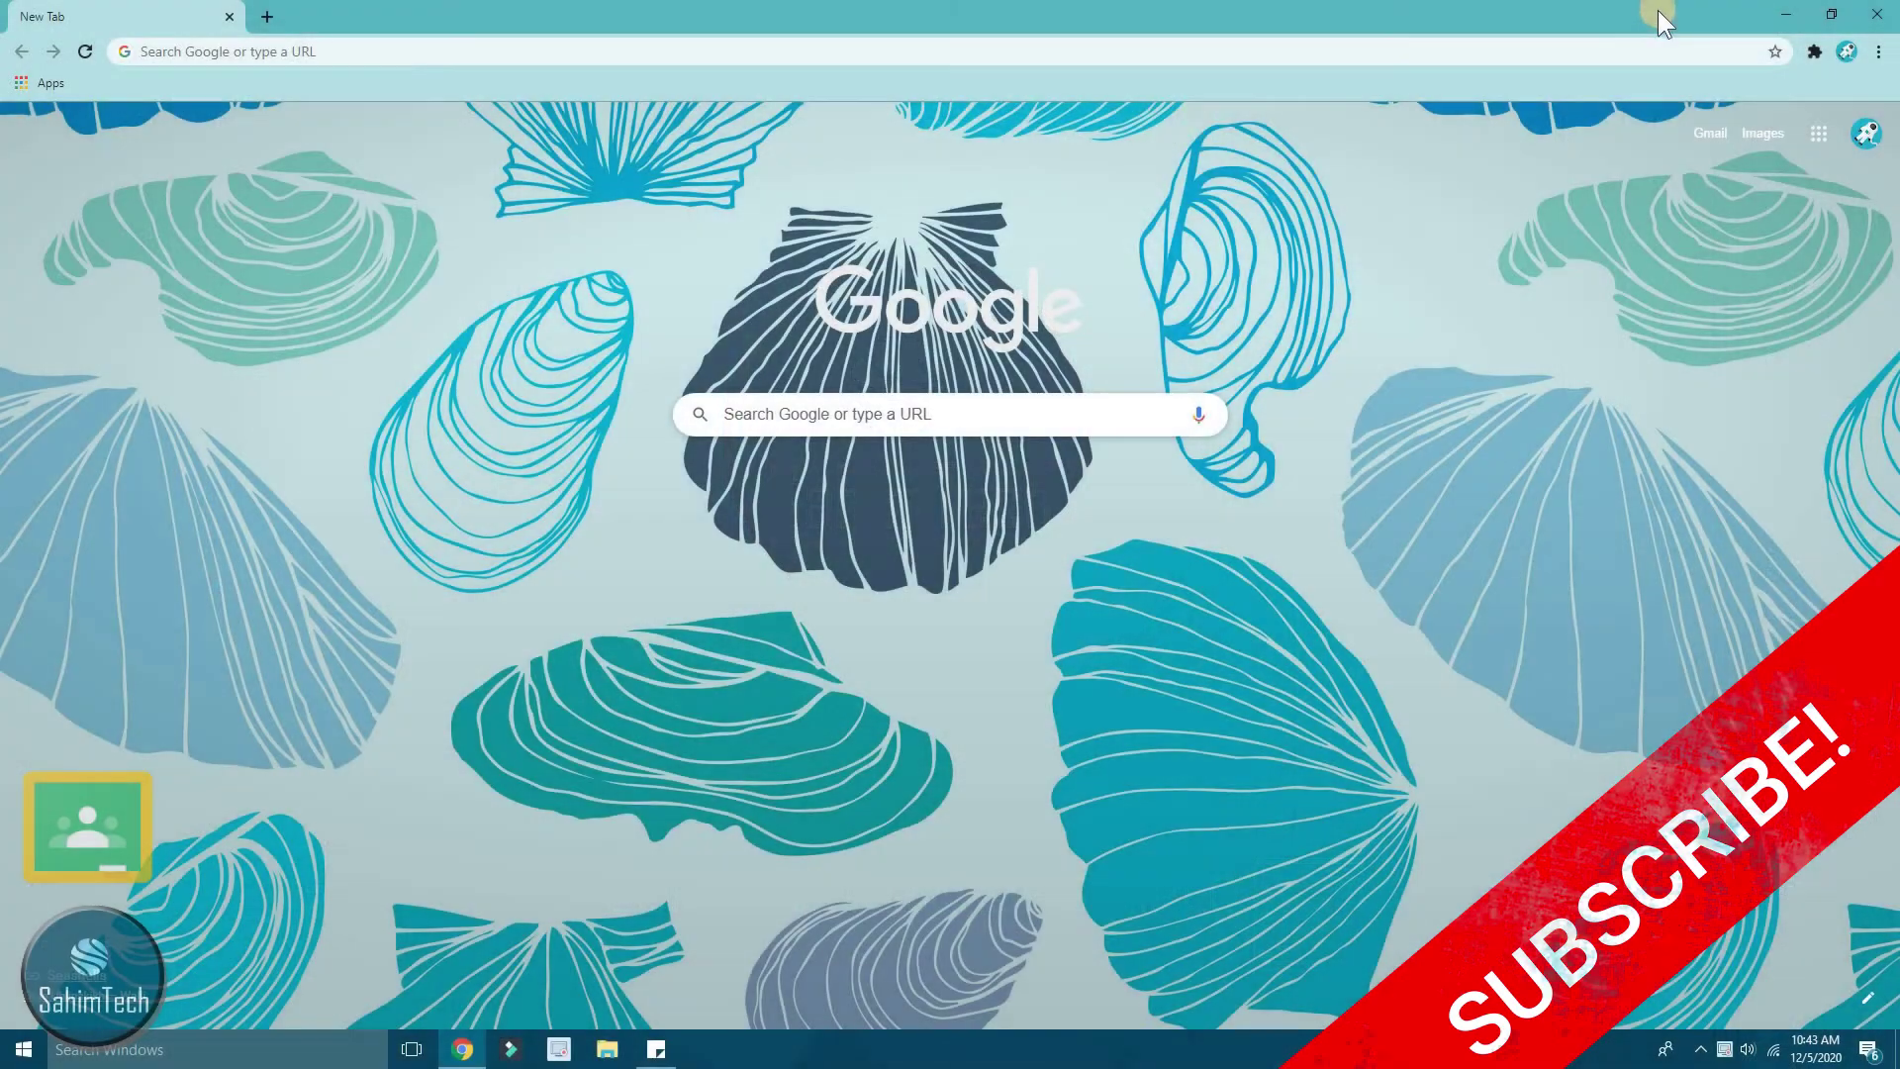
- Look through the Google apps list, then close it
click(1813, 136)
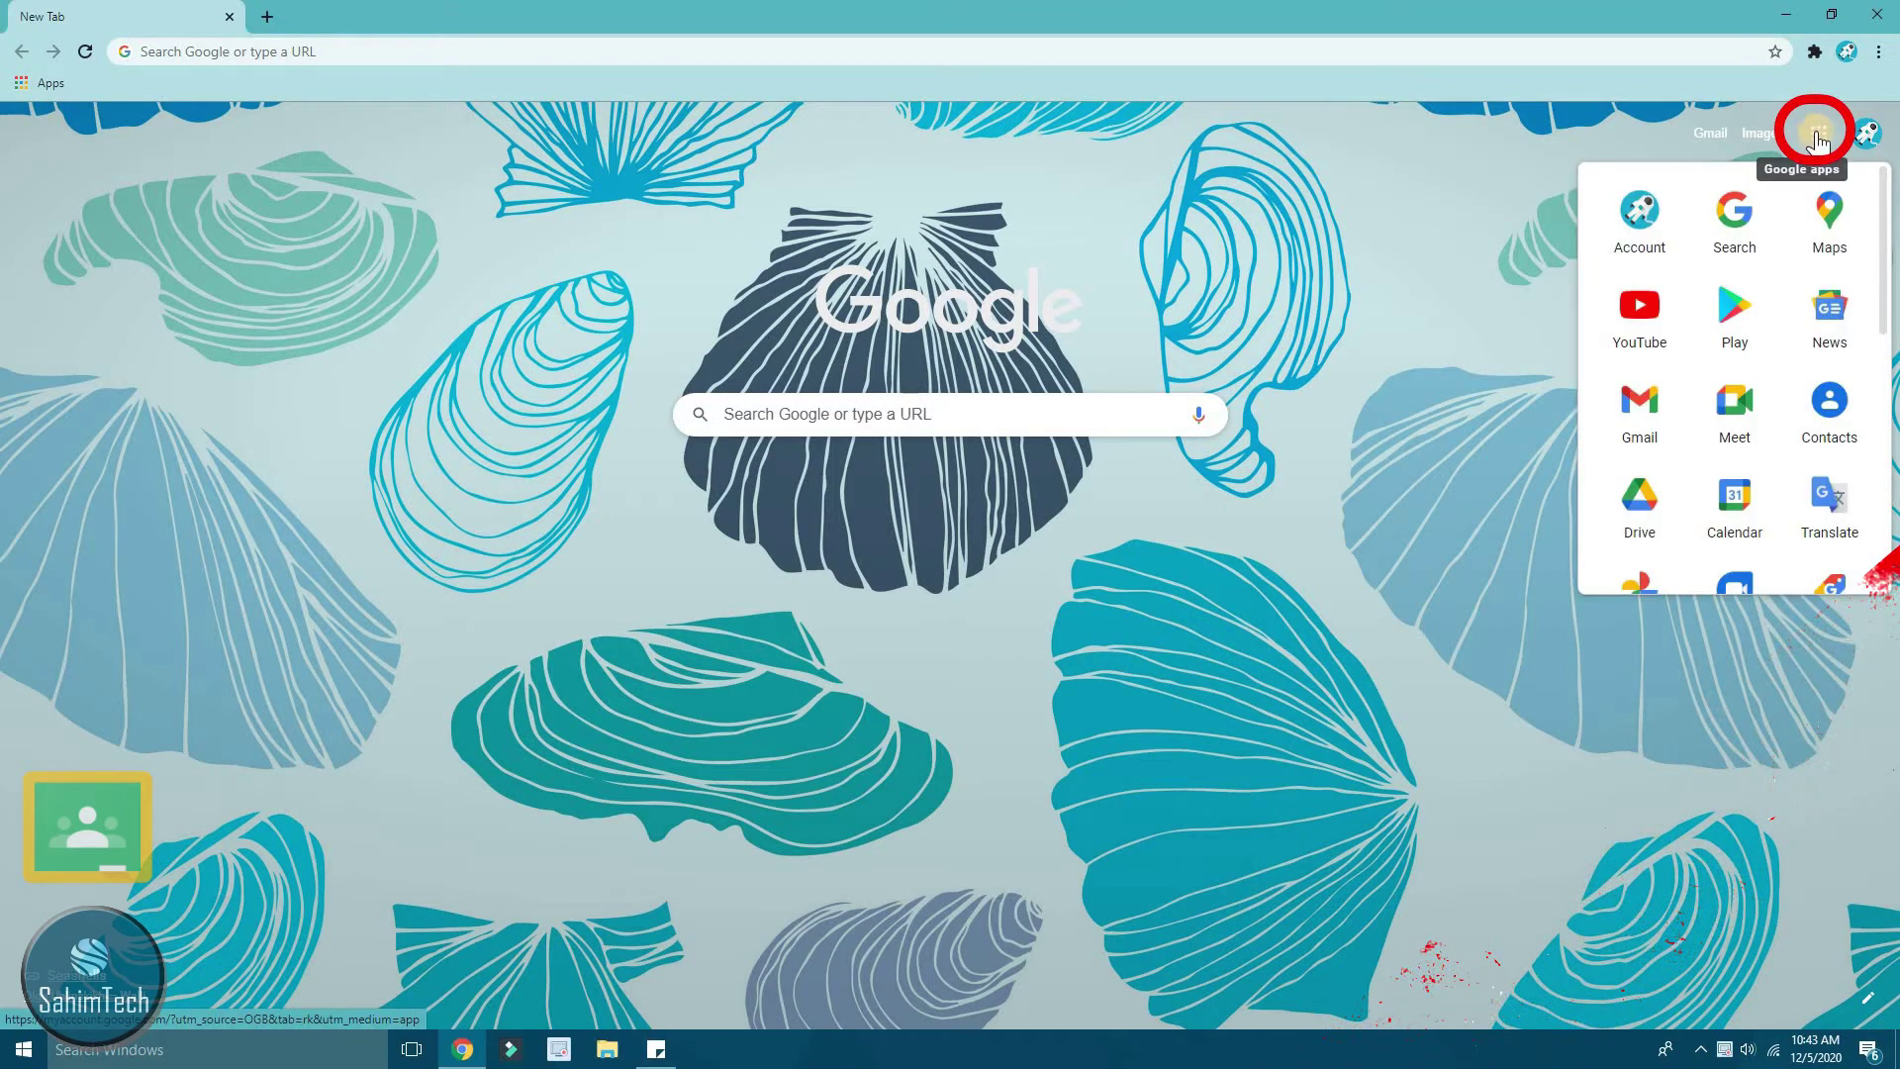
scroll(1739, 302, down, 4)
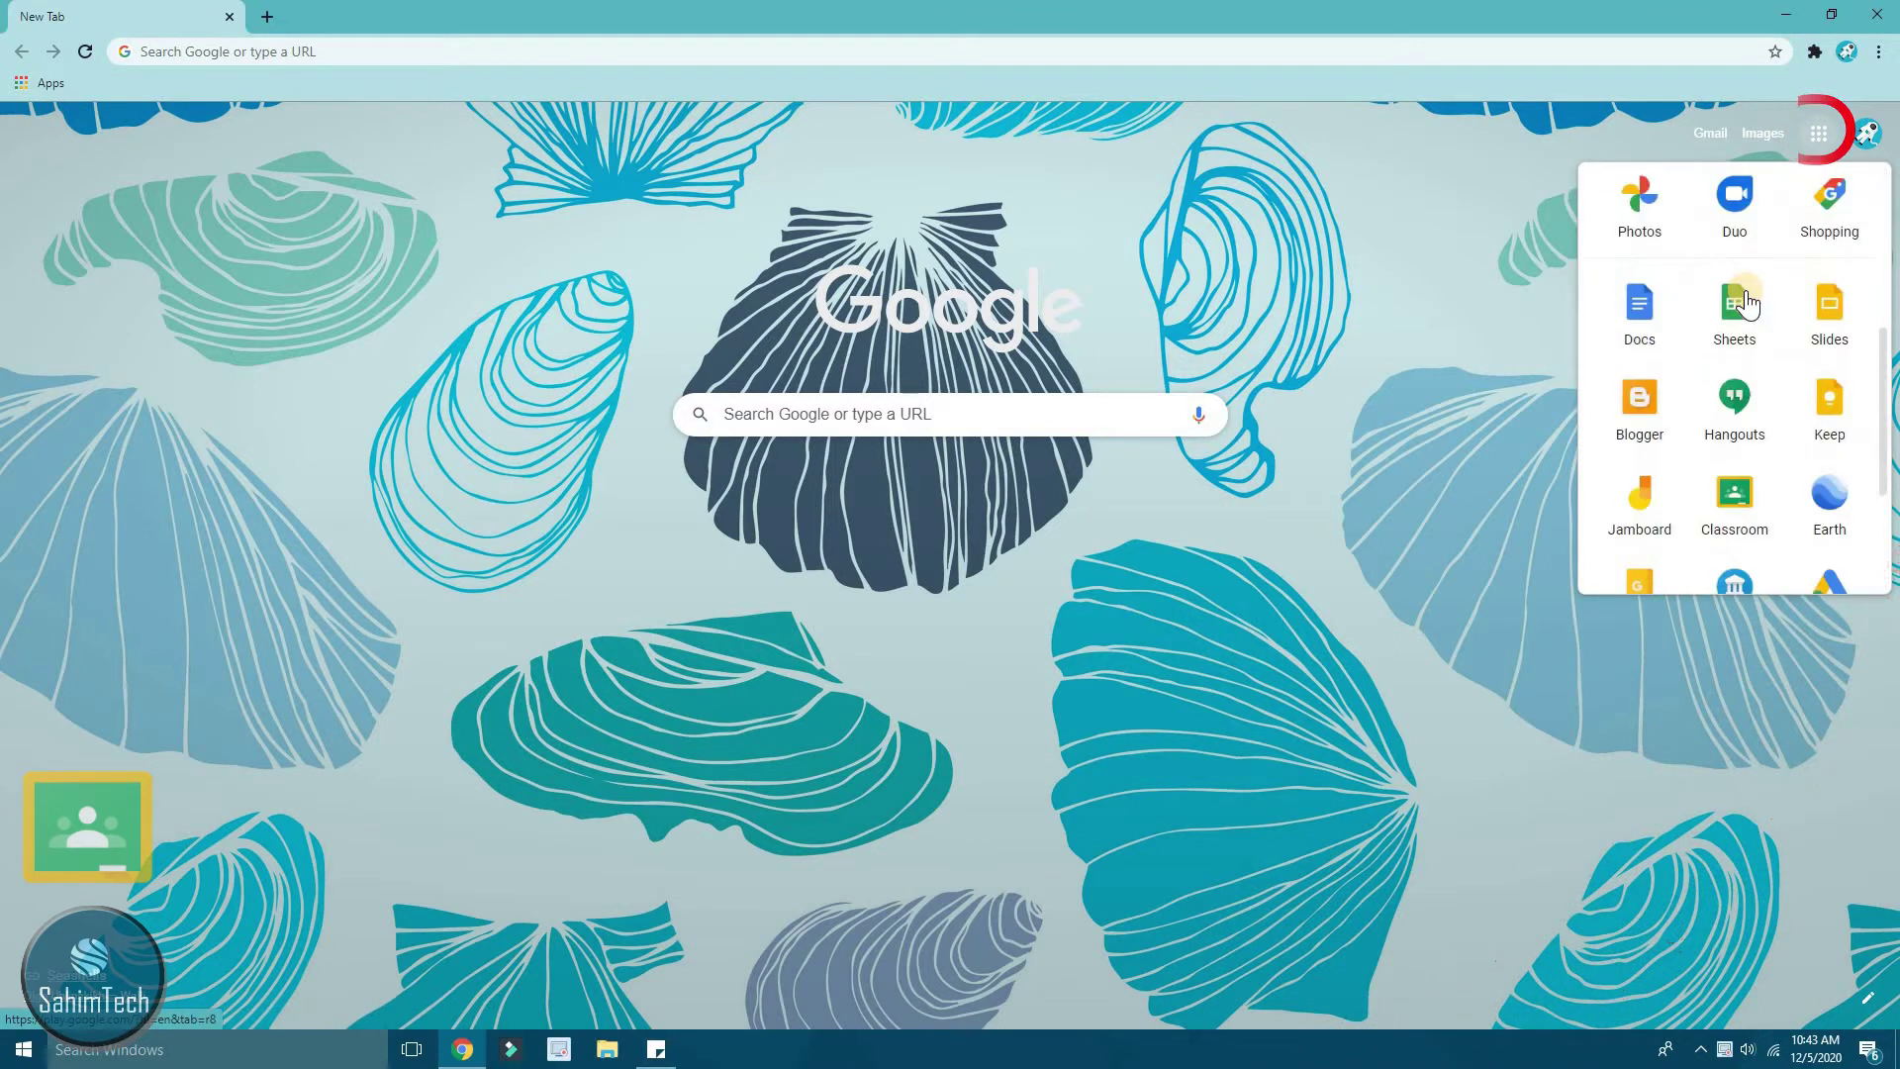
scroll(1747, 296, down, 3)
scroll(1746, 356, up, 1)
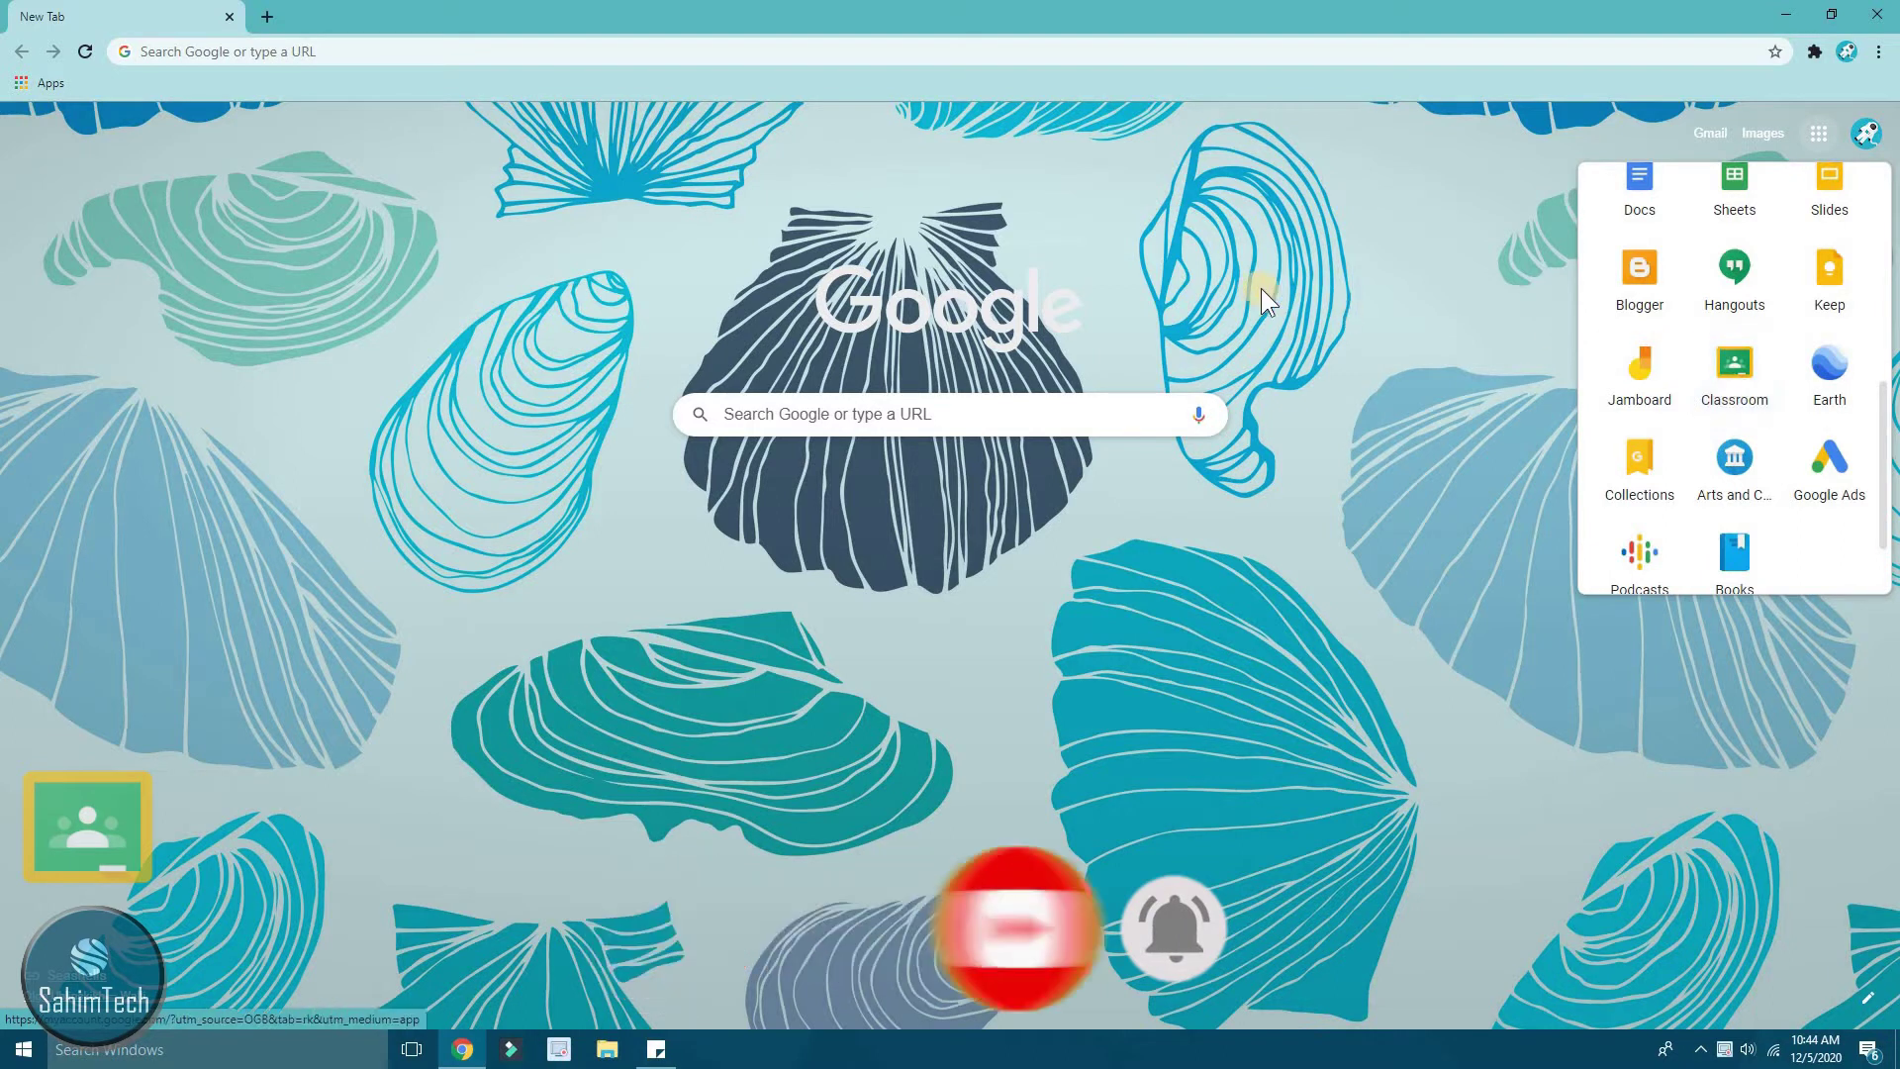
click(1071, 192)
- Search Google for 'google classroom' from the address bar
click(1041, 47)
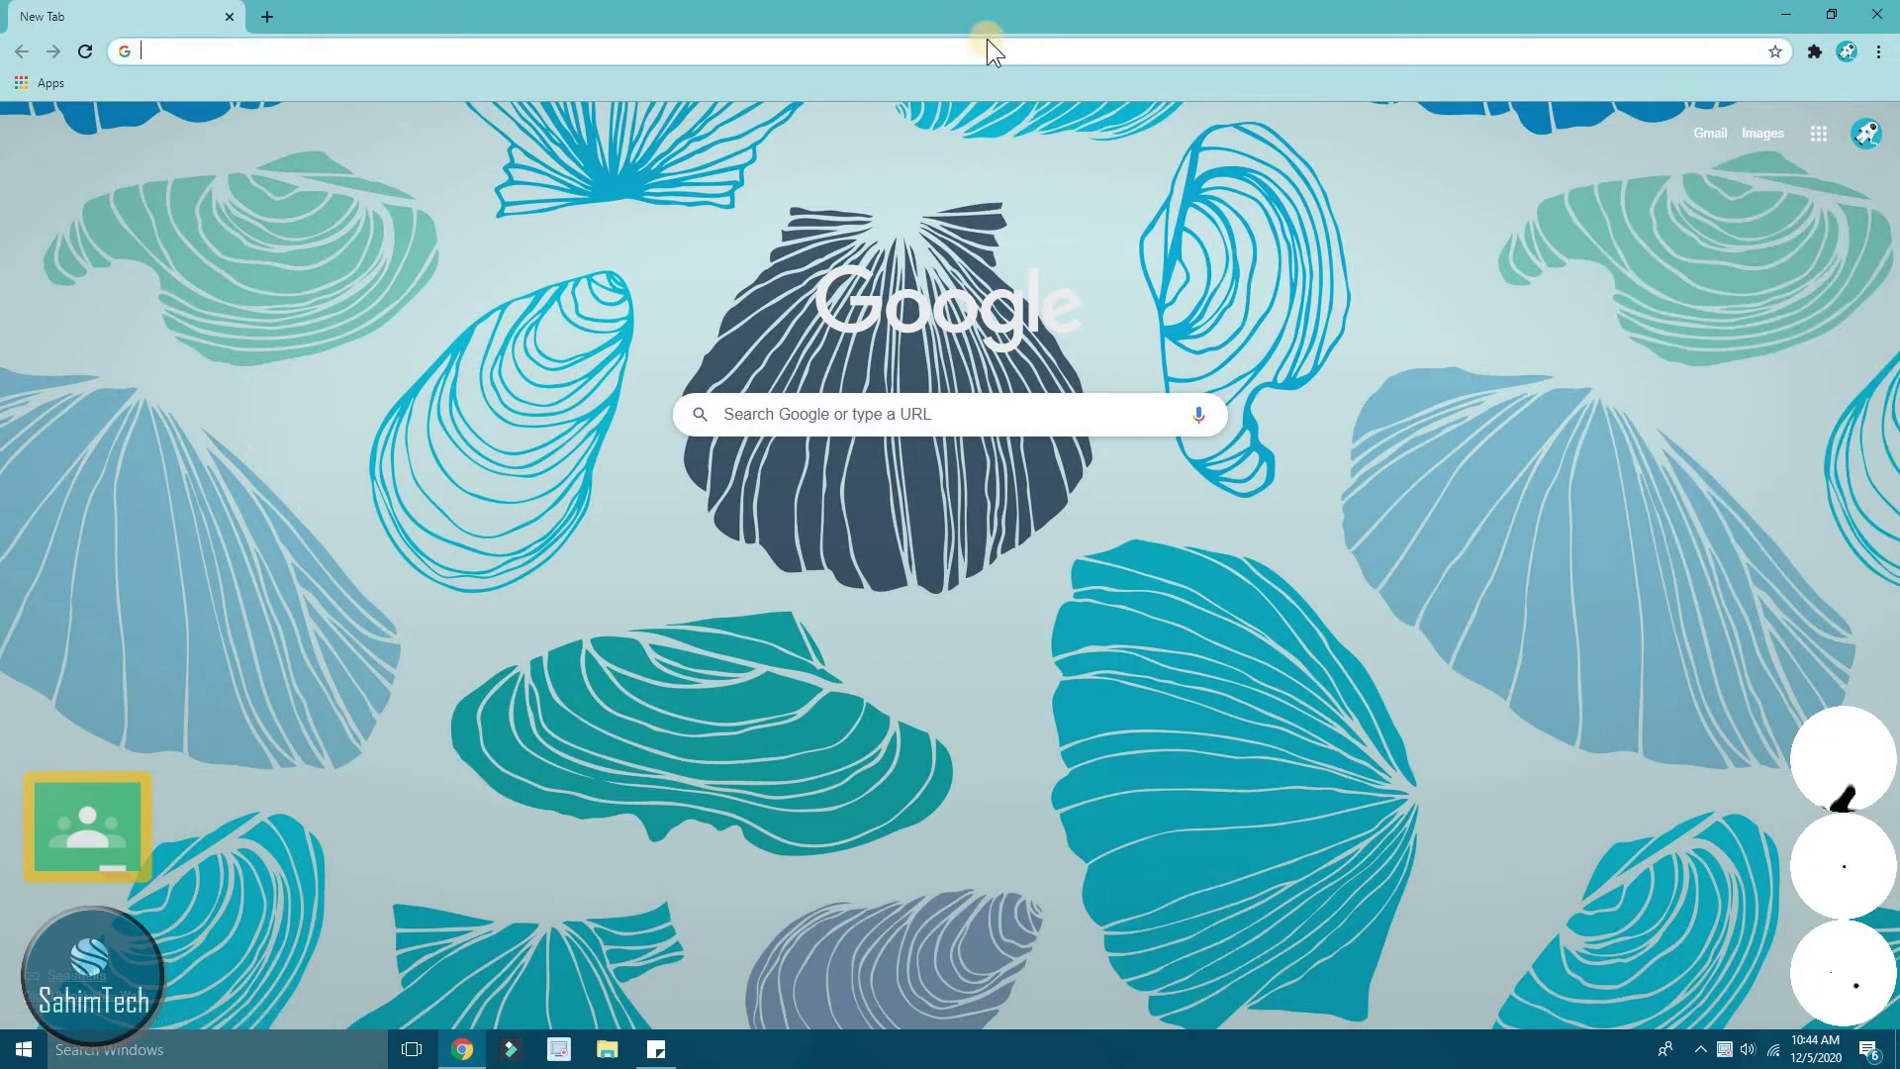
text(g)
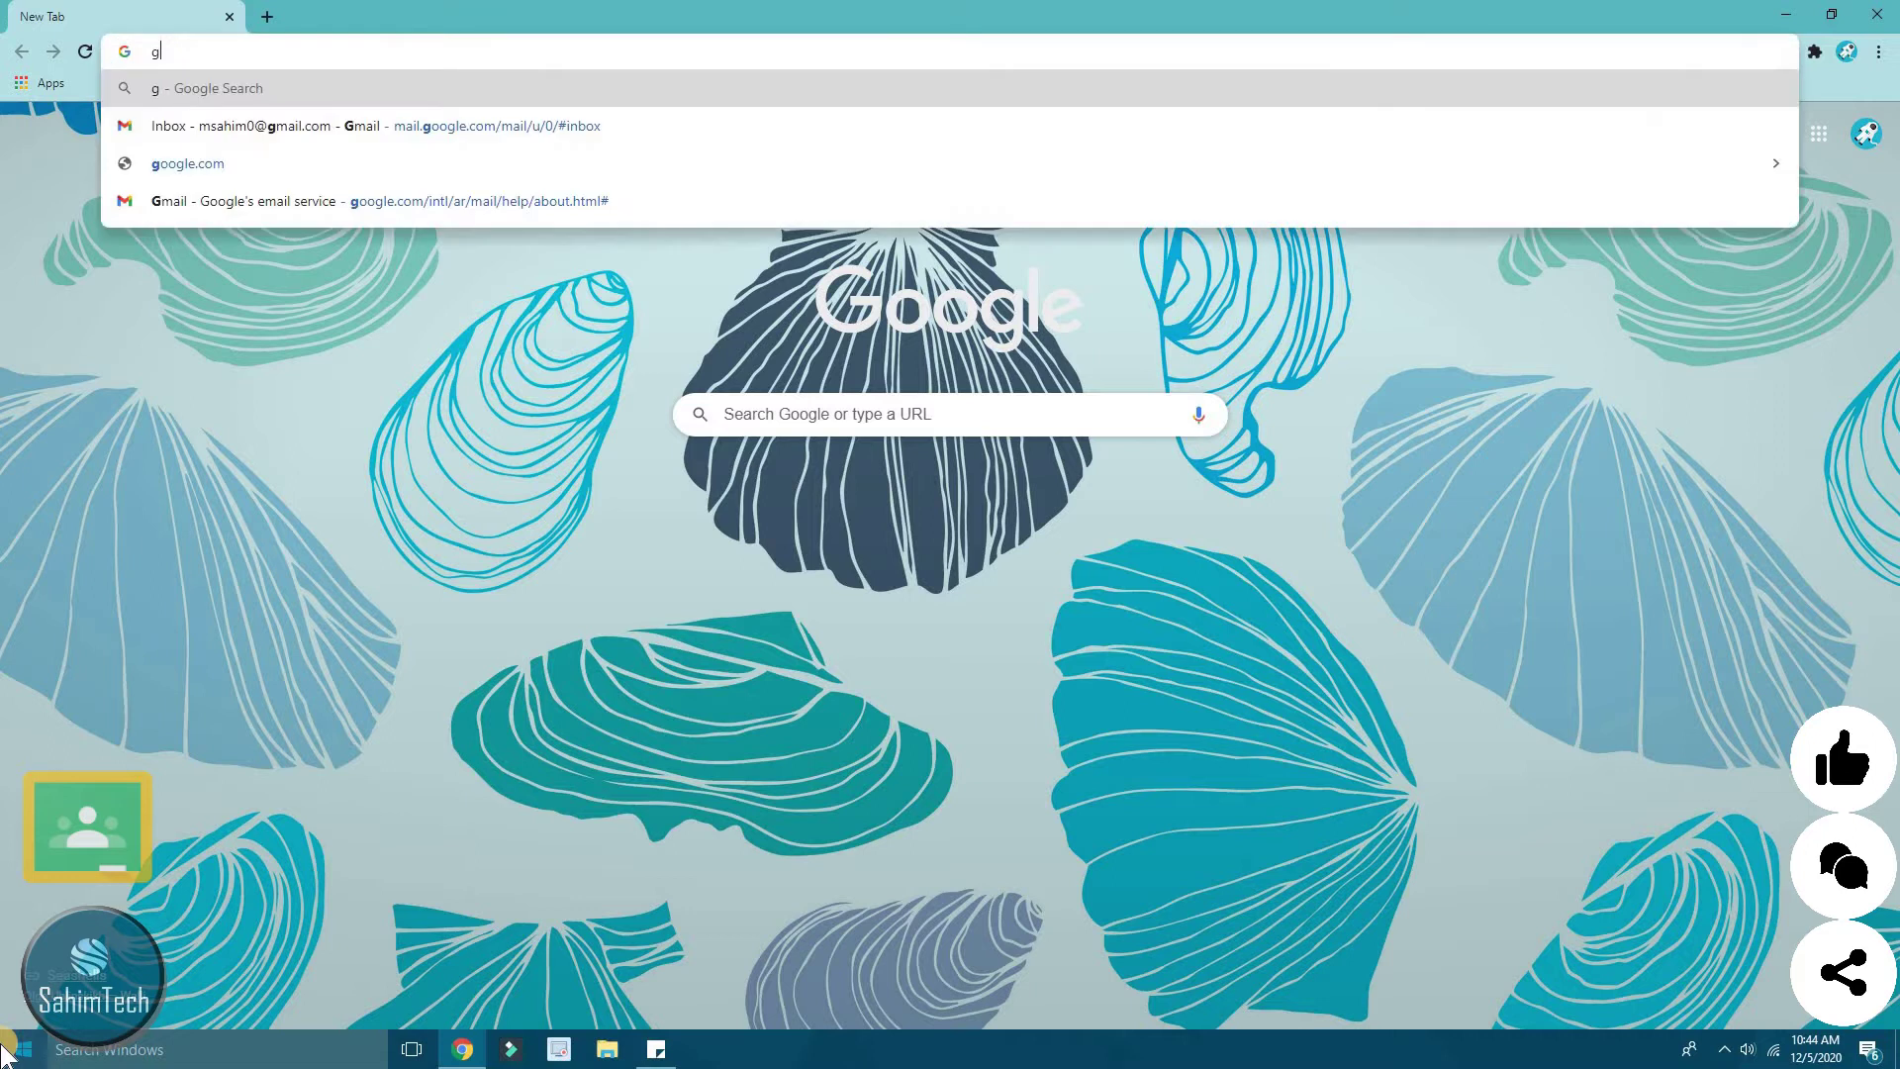
text(oogle classroom)
key(Return)
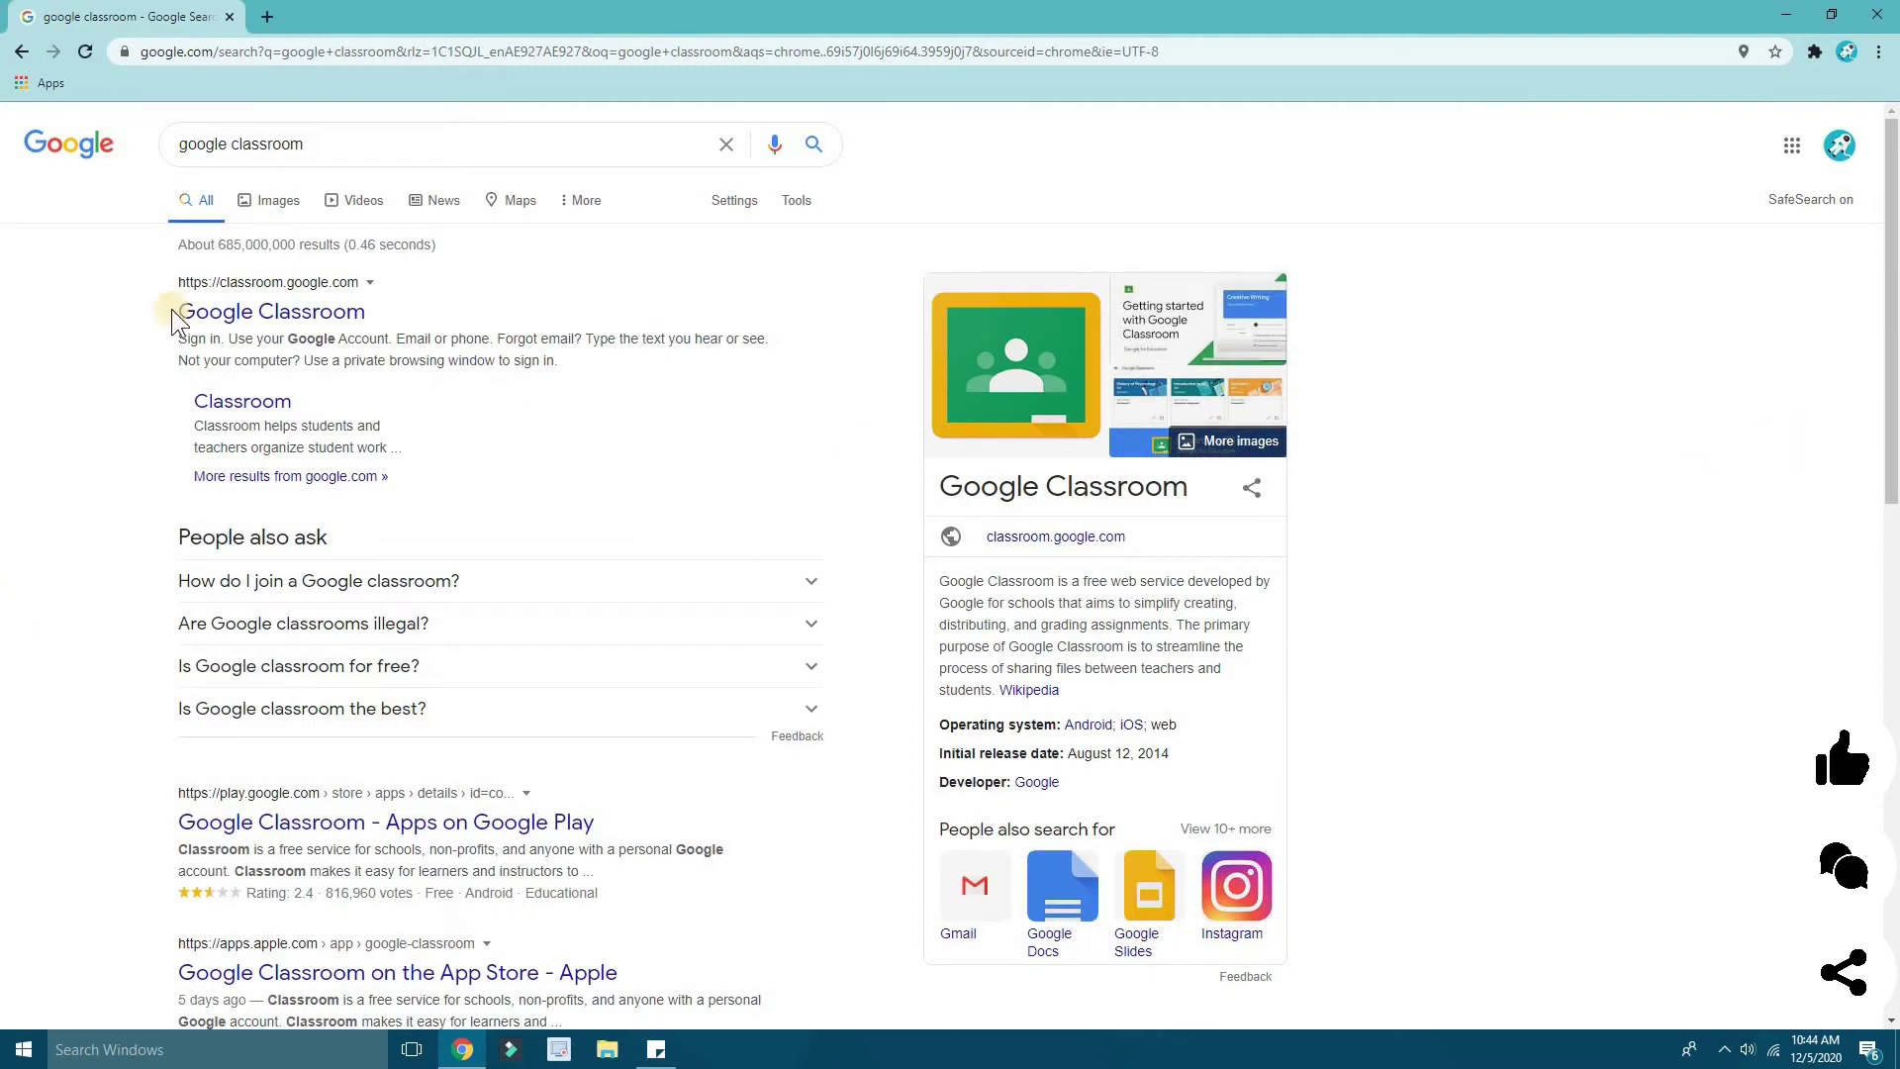
- Open classroom.google.com from the Google Classroom search result
click(269, 314)
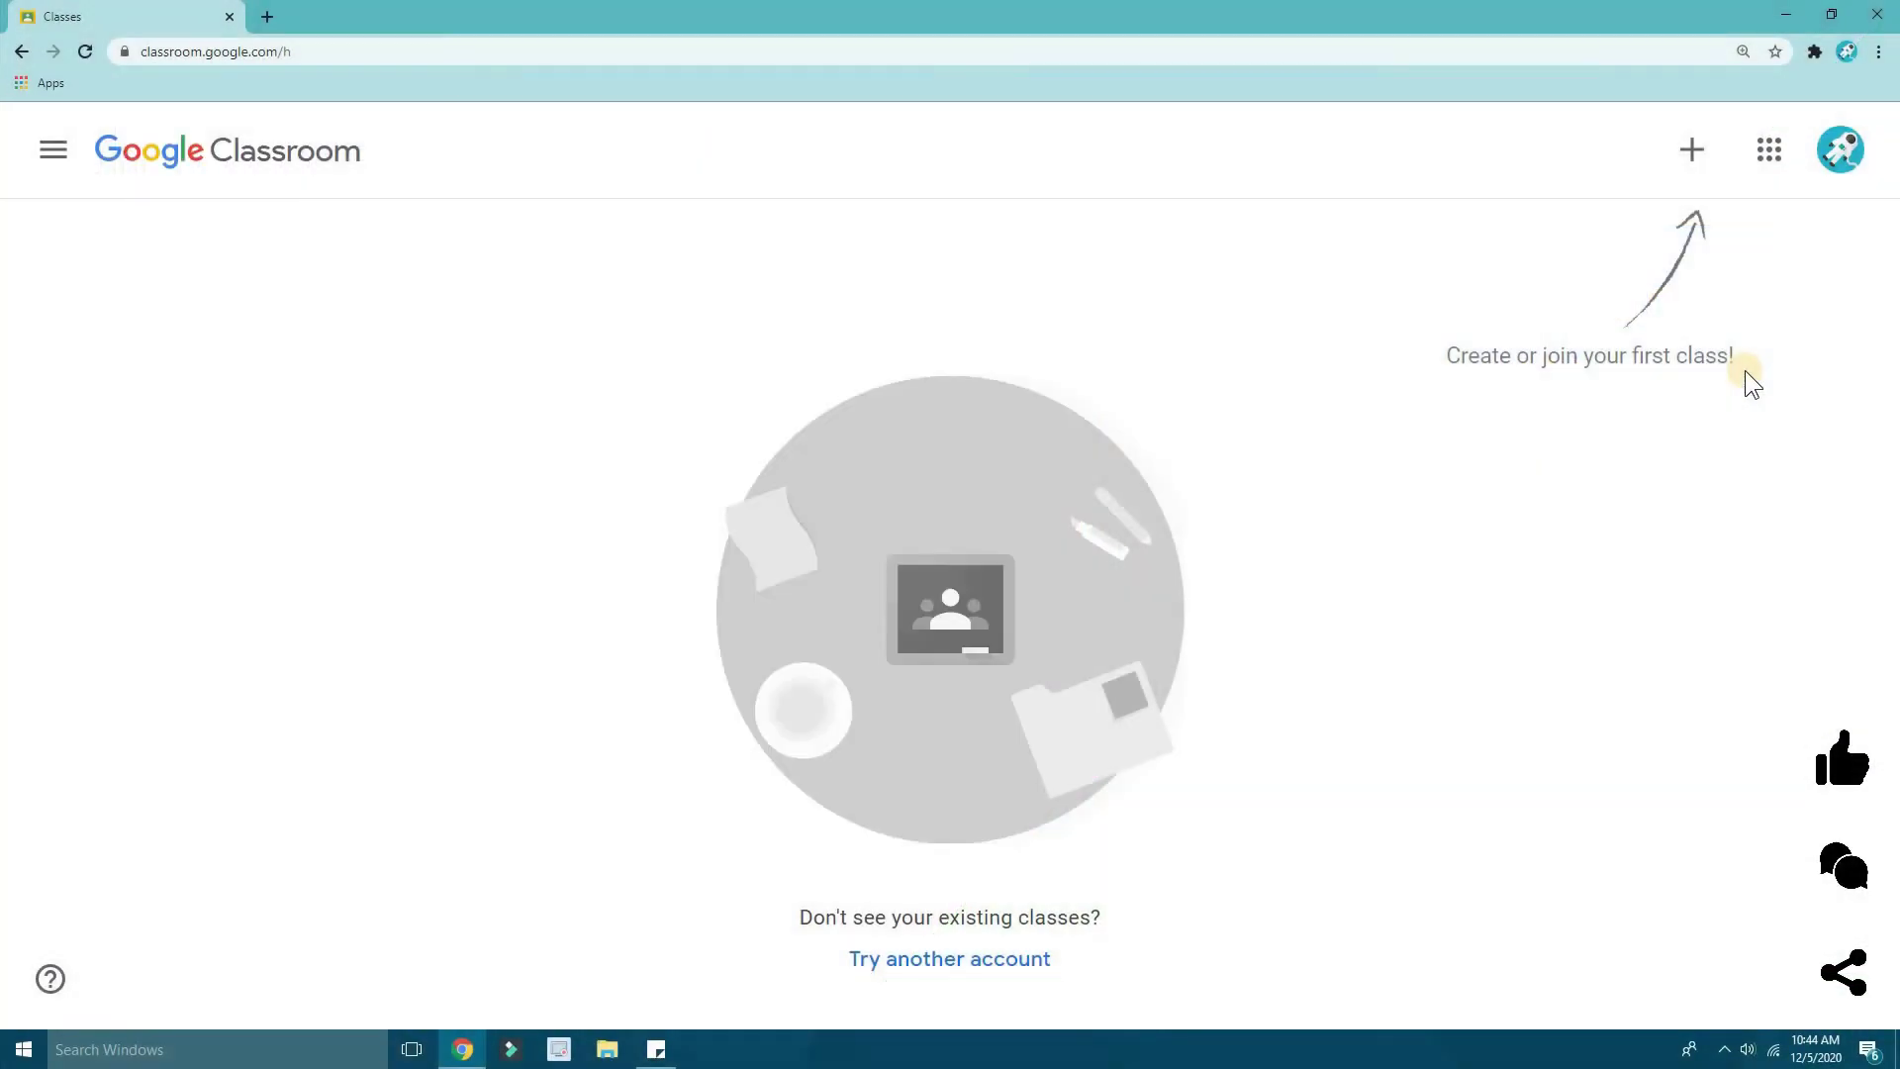
- Choose Create class from the + menu
click(1694, 164)
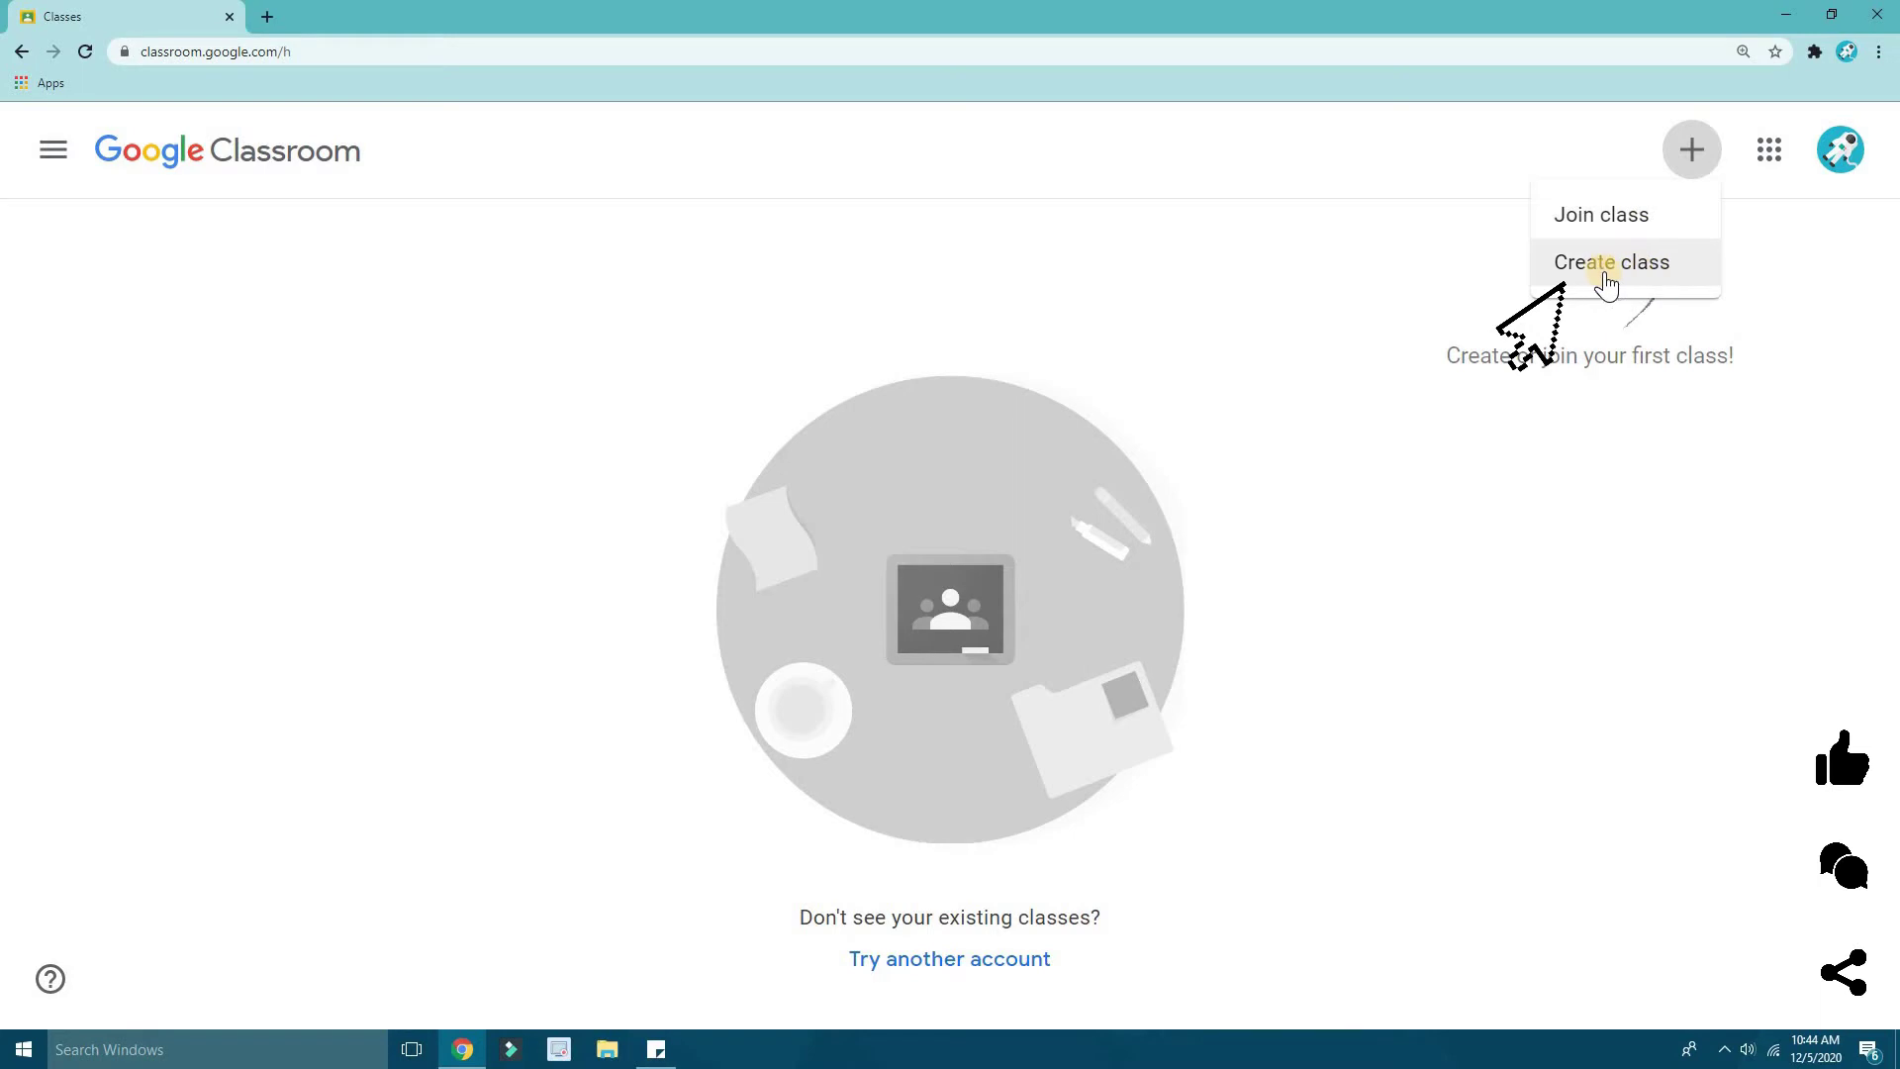
click(1647, 261)
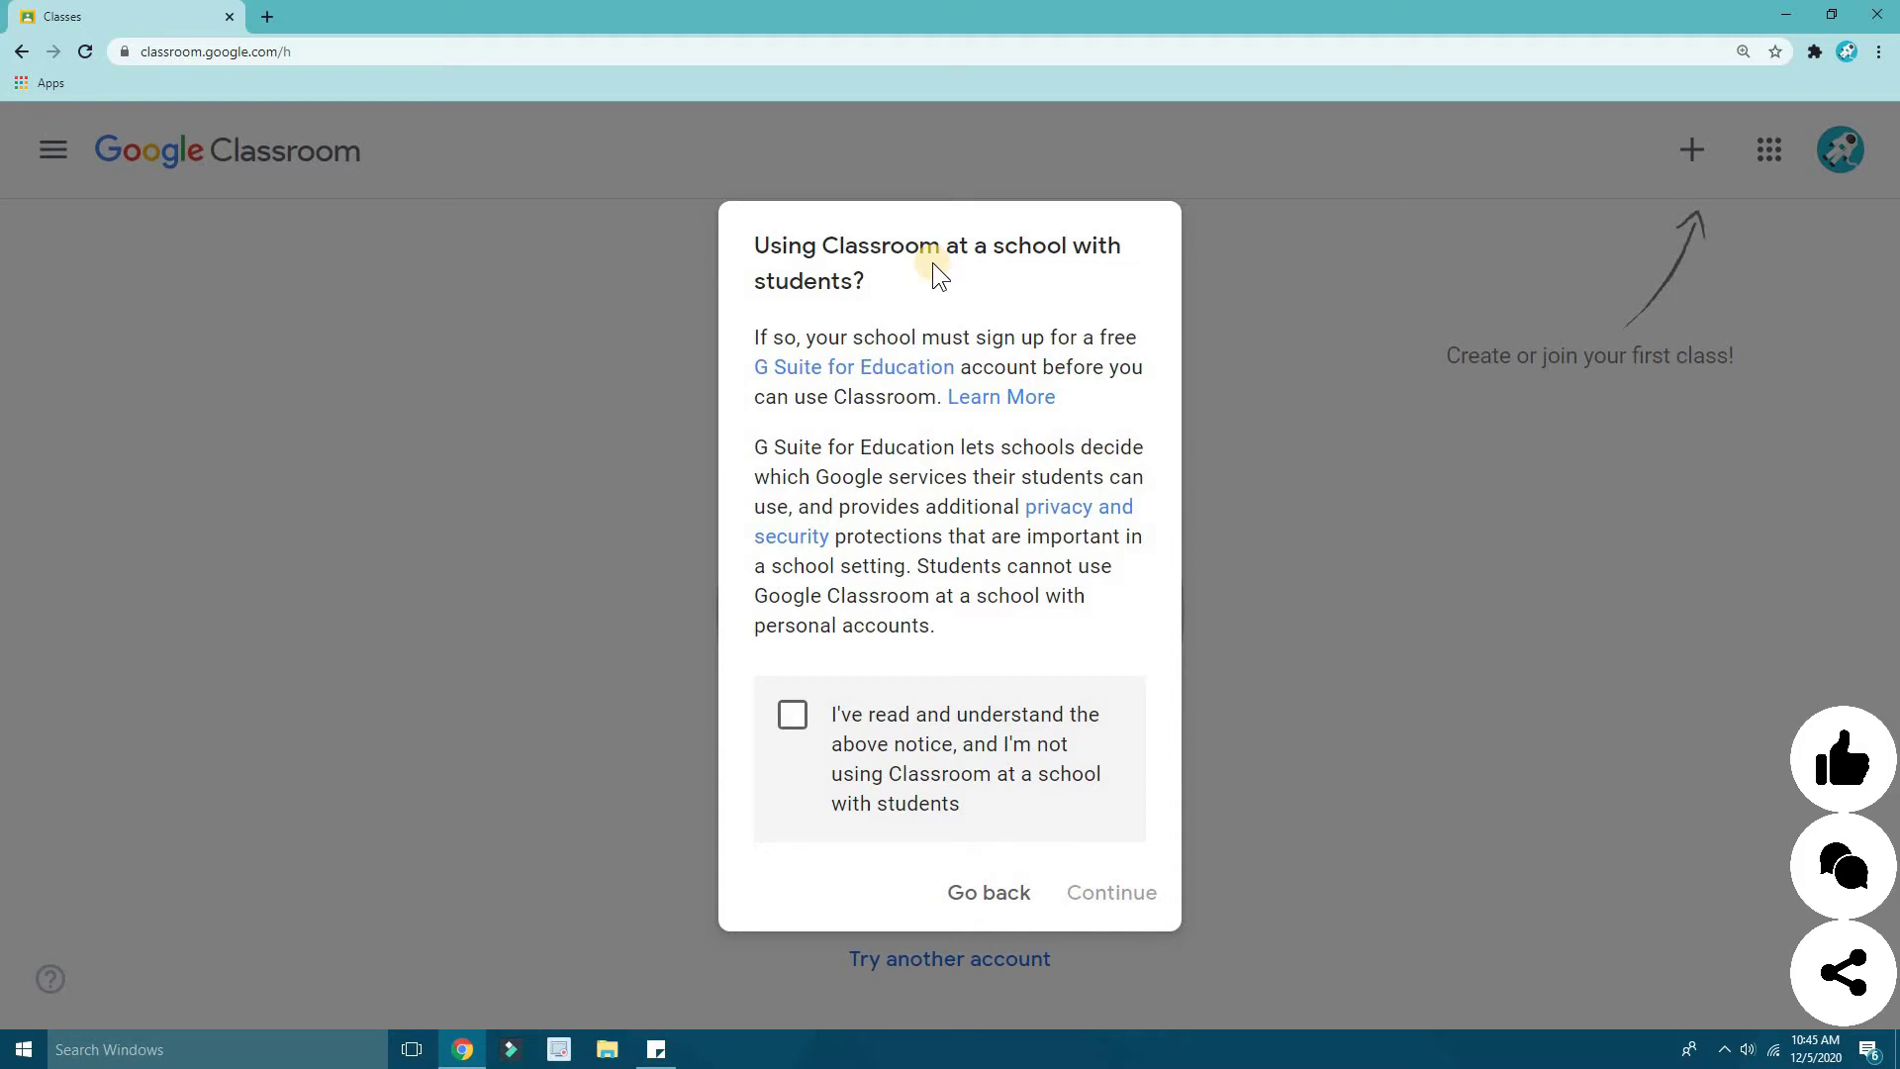
click(834, 375)
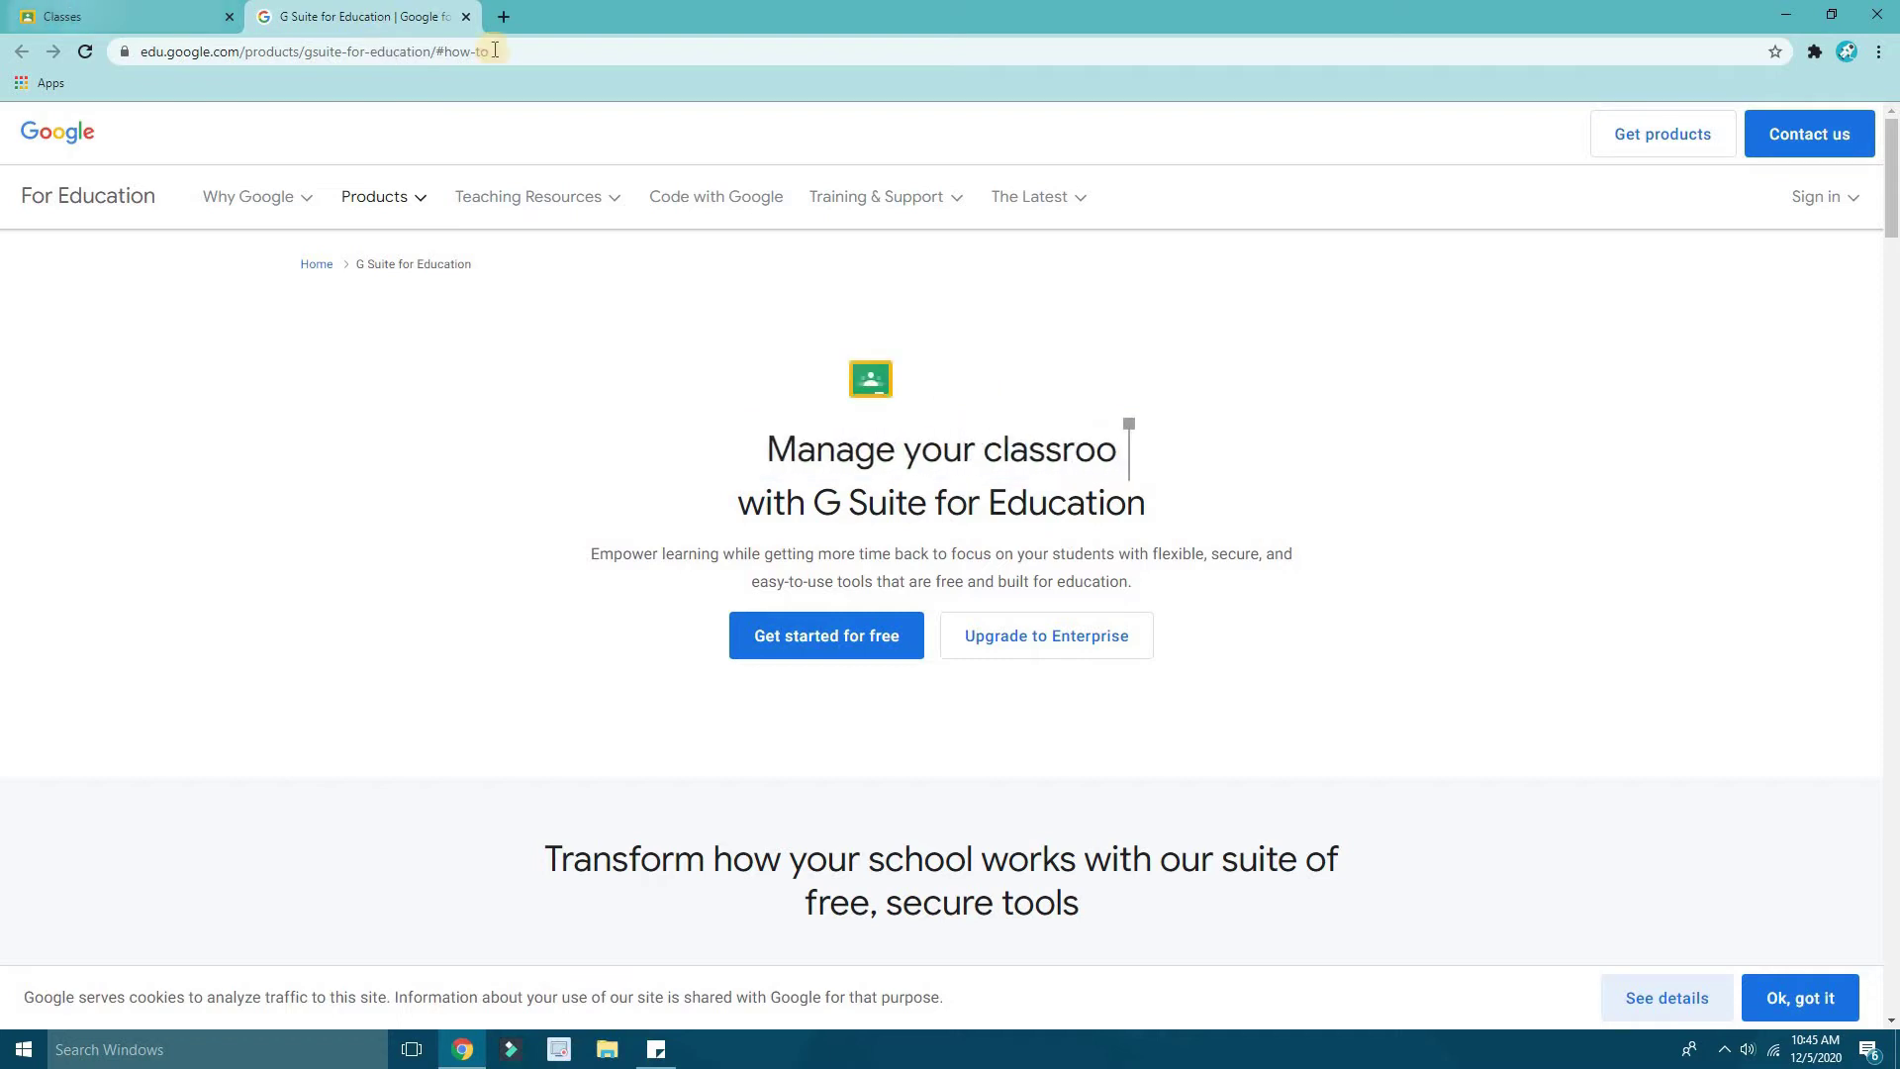
click(465, 17)
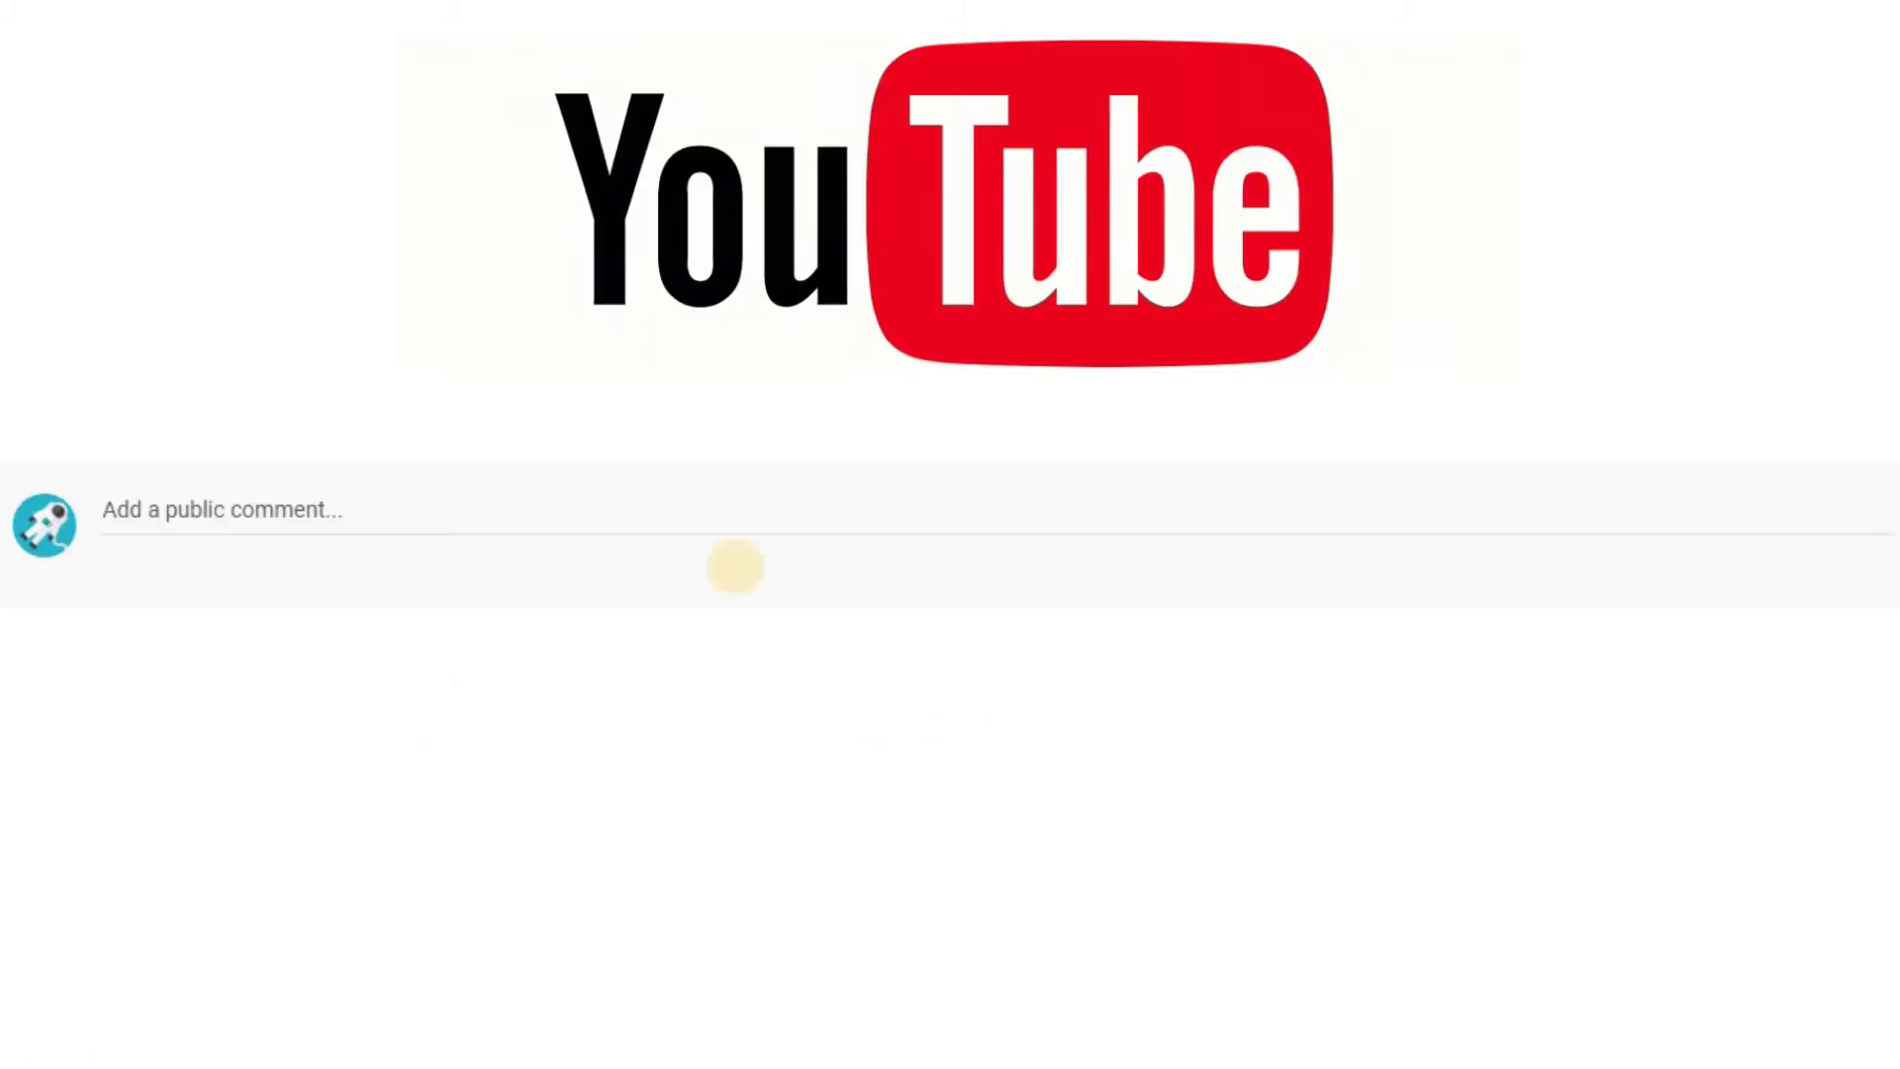
- Comment 'Here is the link for the G Suite Education Education overview PDF:' with the pasted Drive link
click(730, 521)
text(Here is )
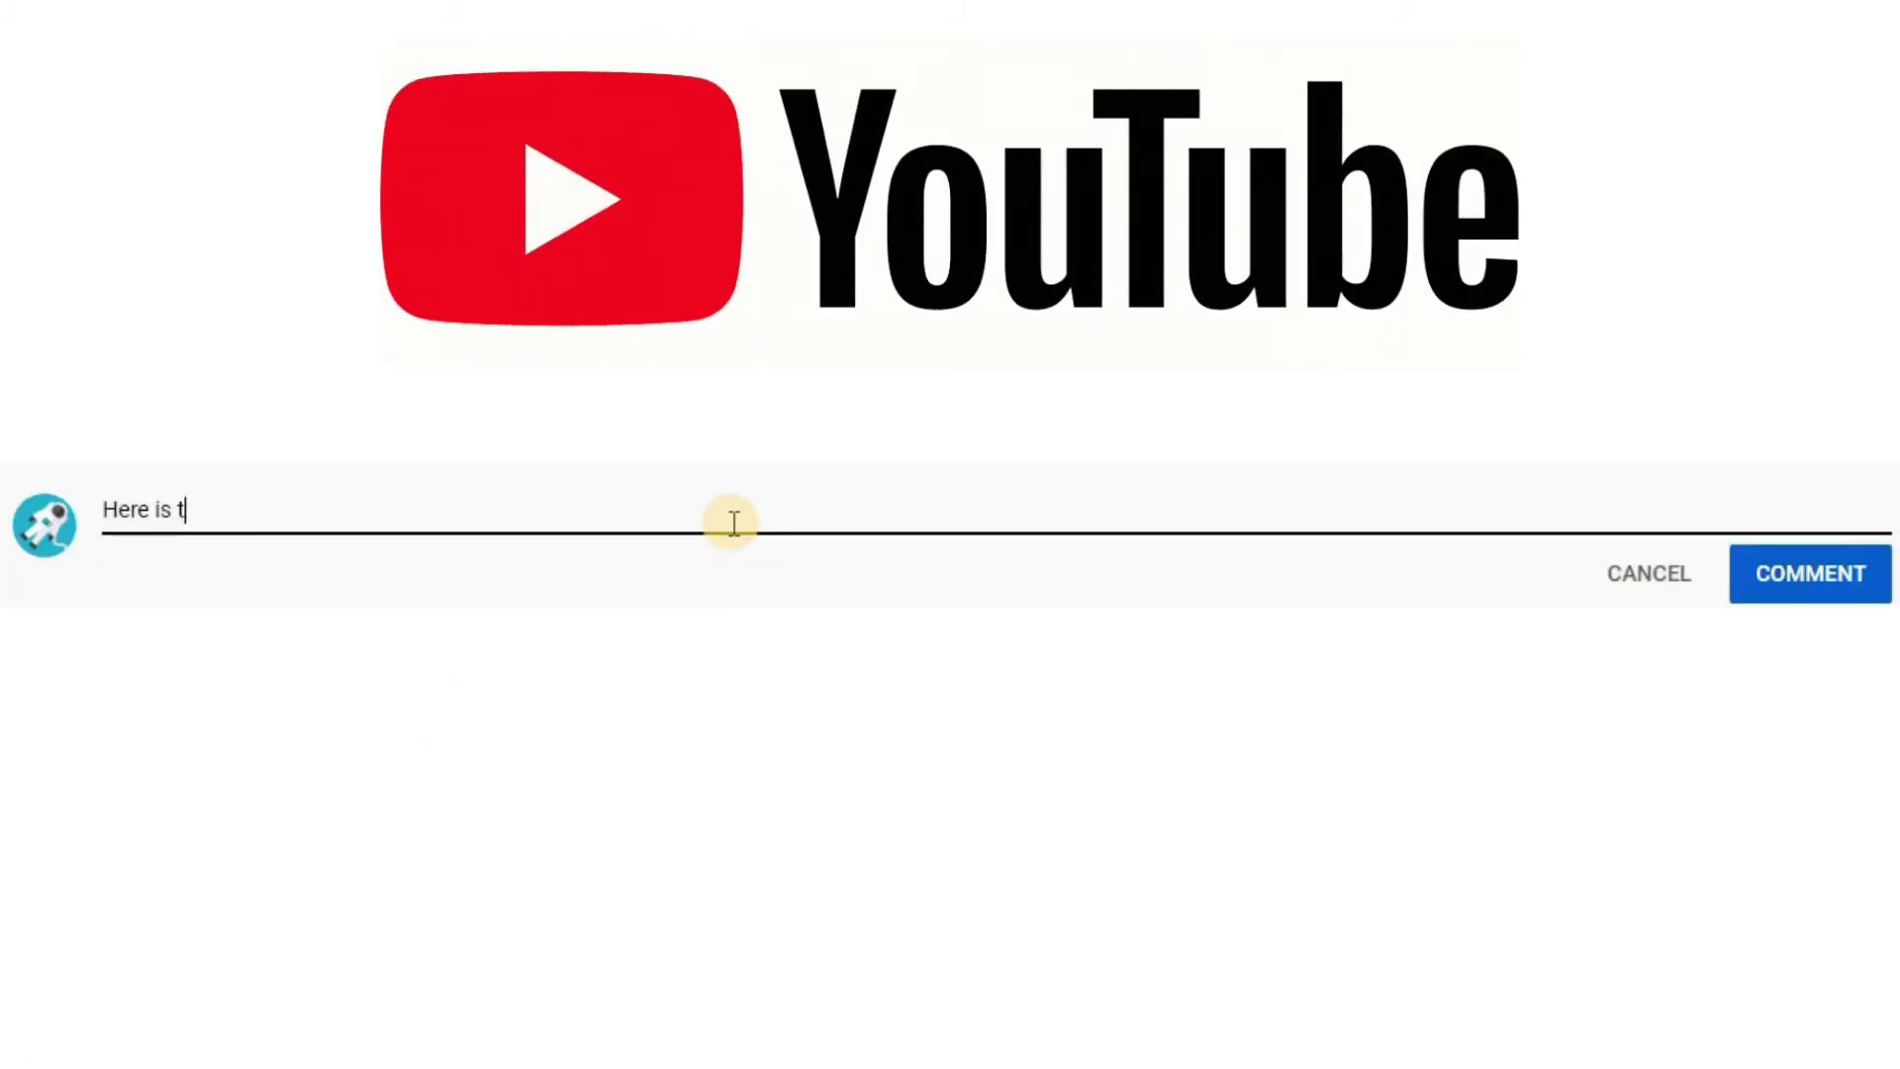
text(the link for)
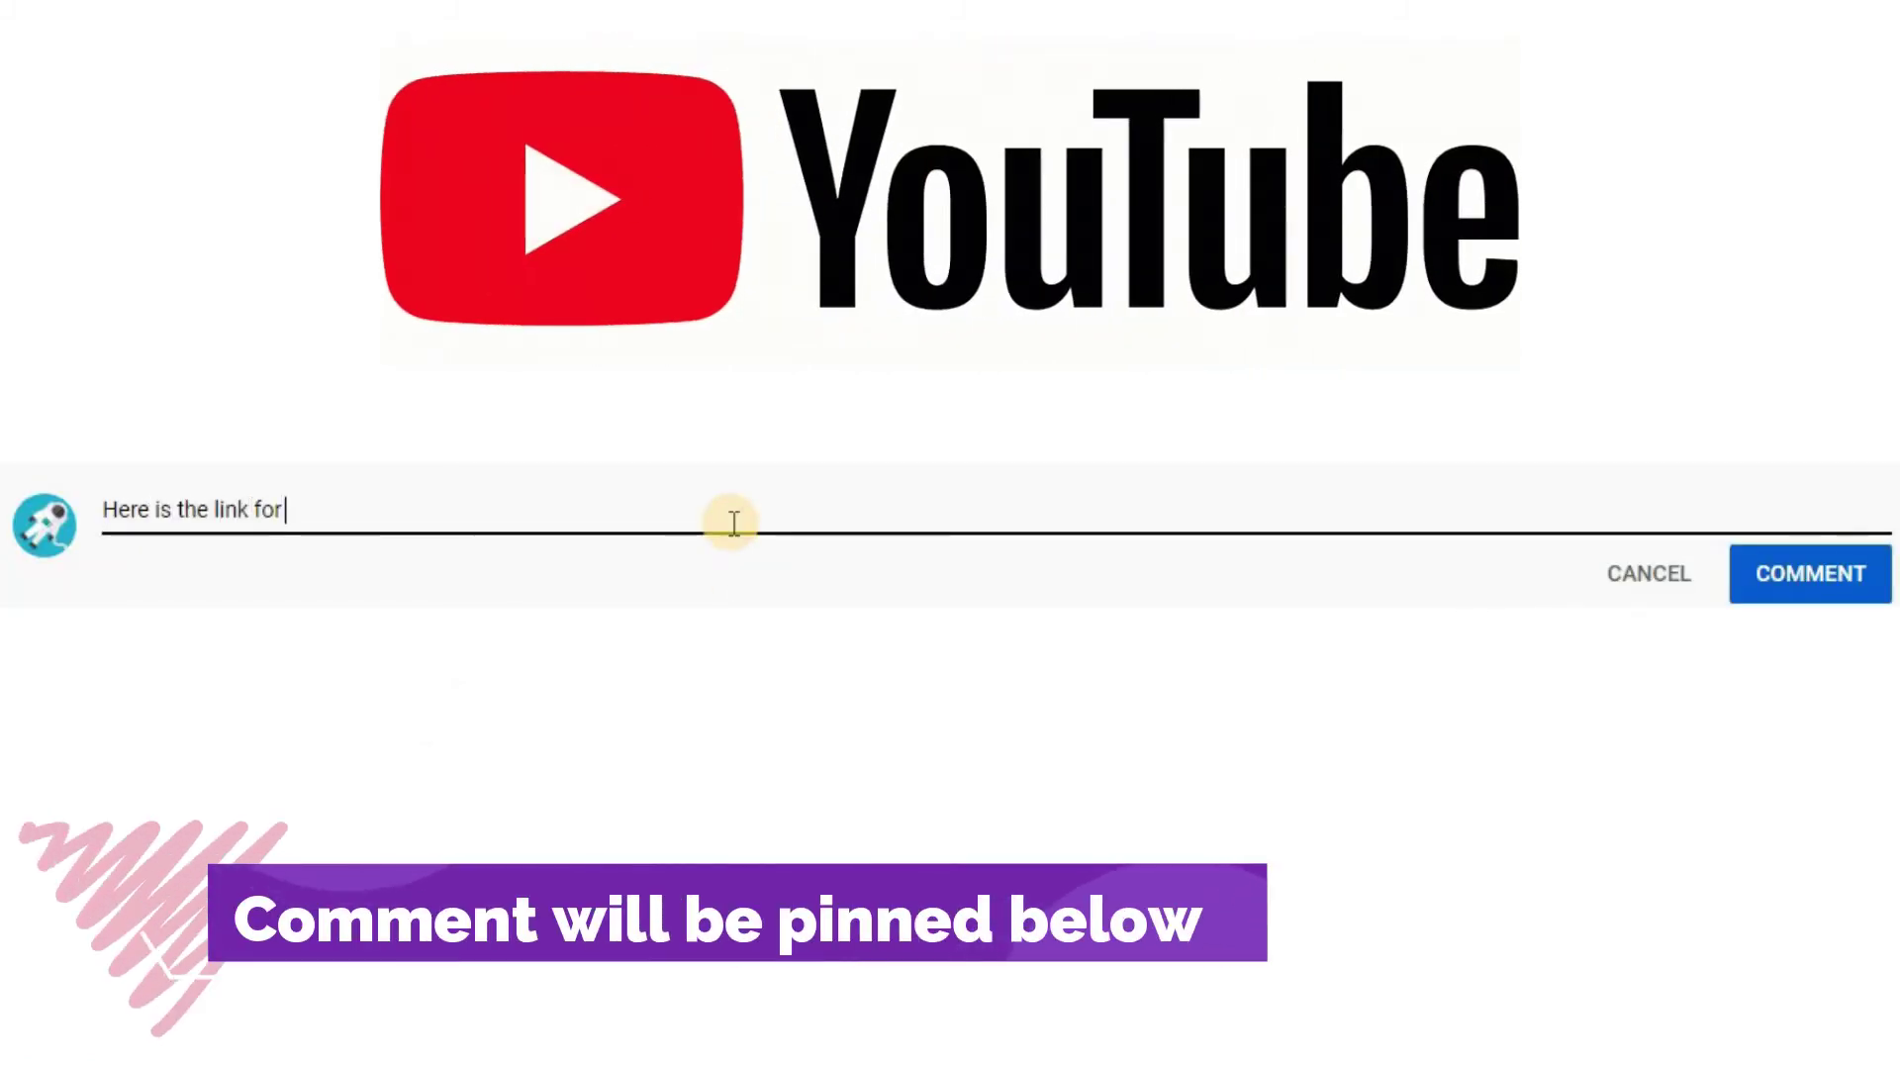
text( the G Suite)
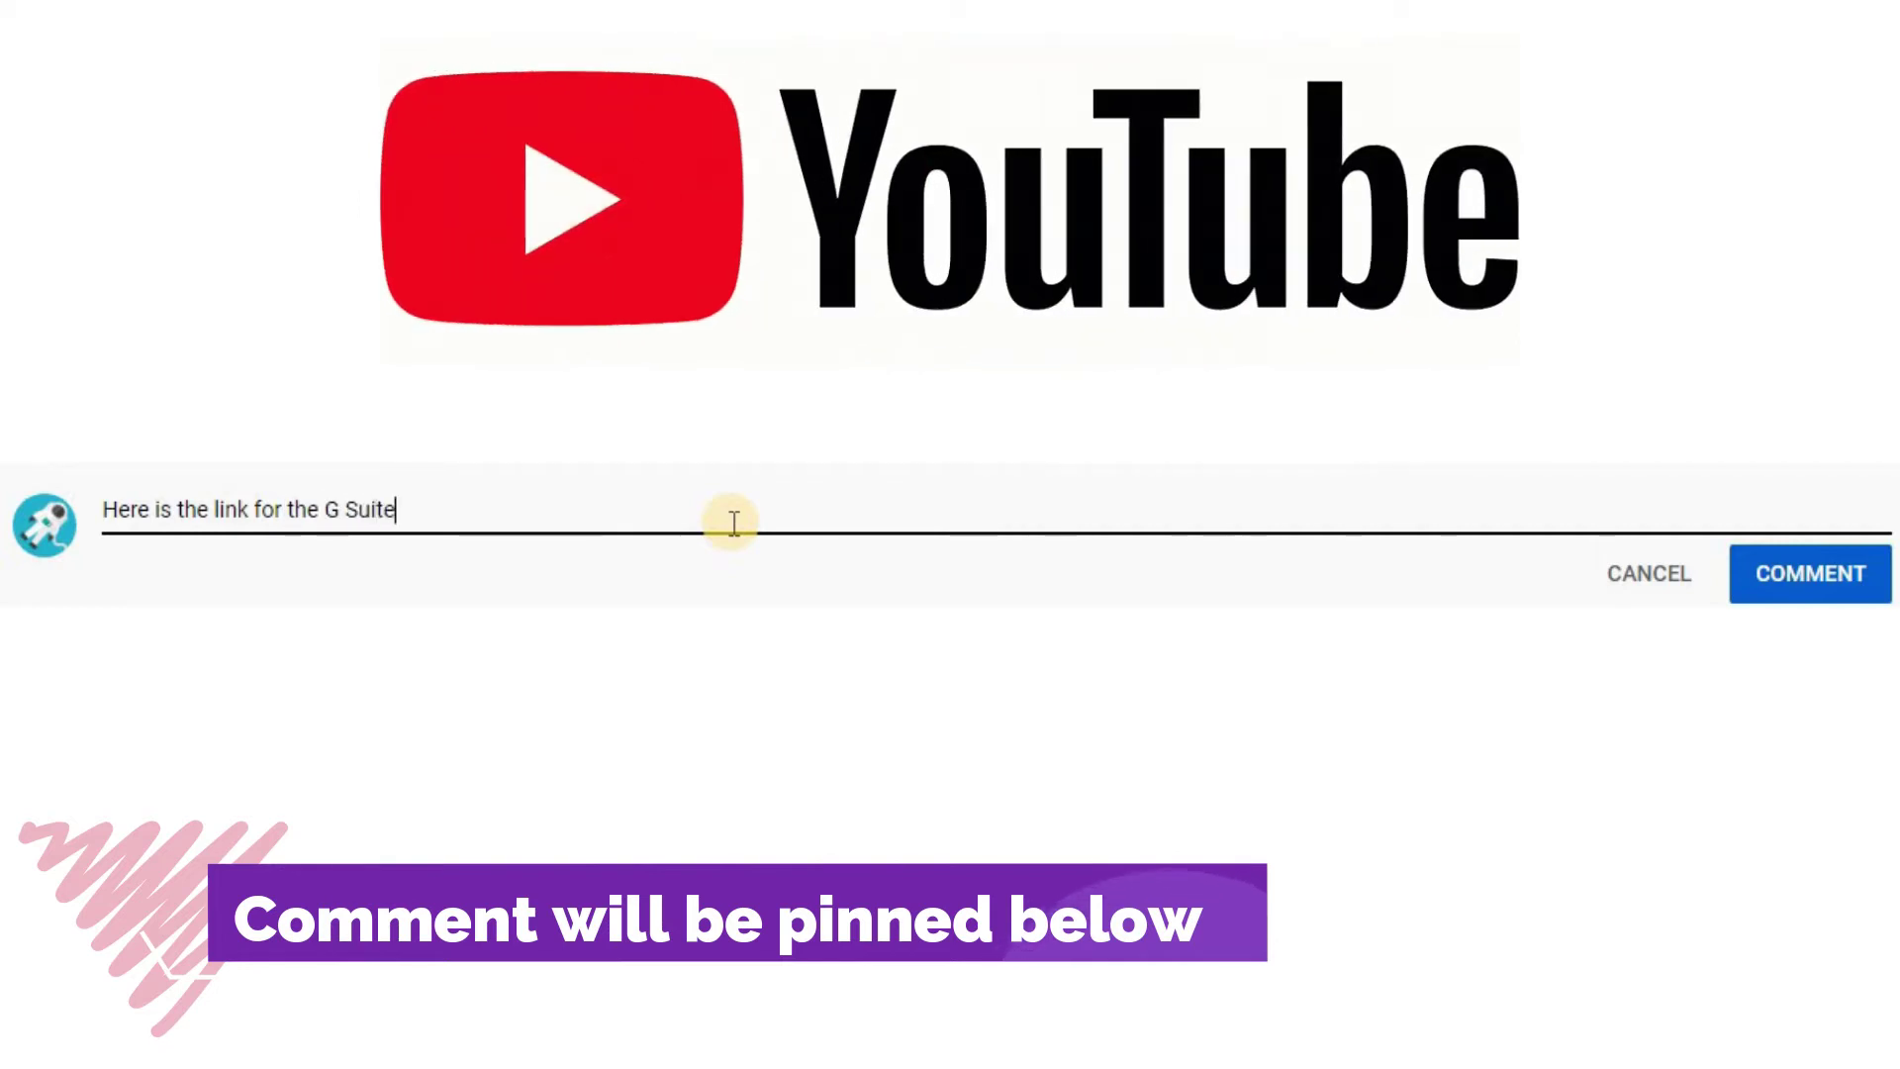
text( Education)
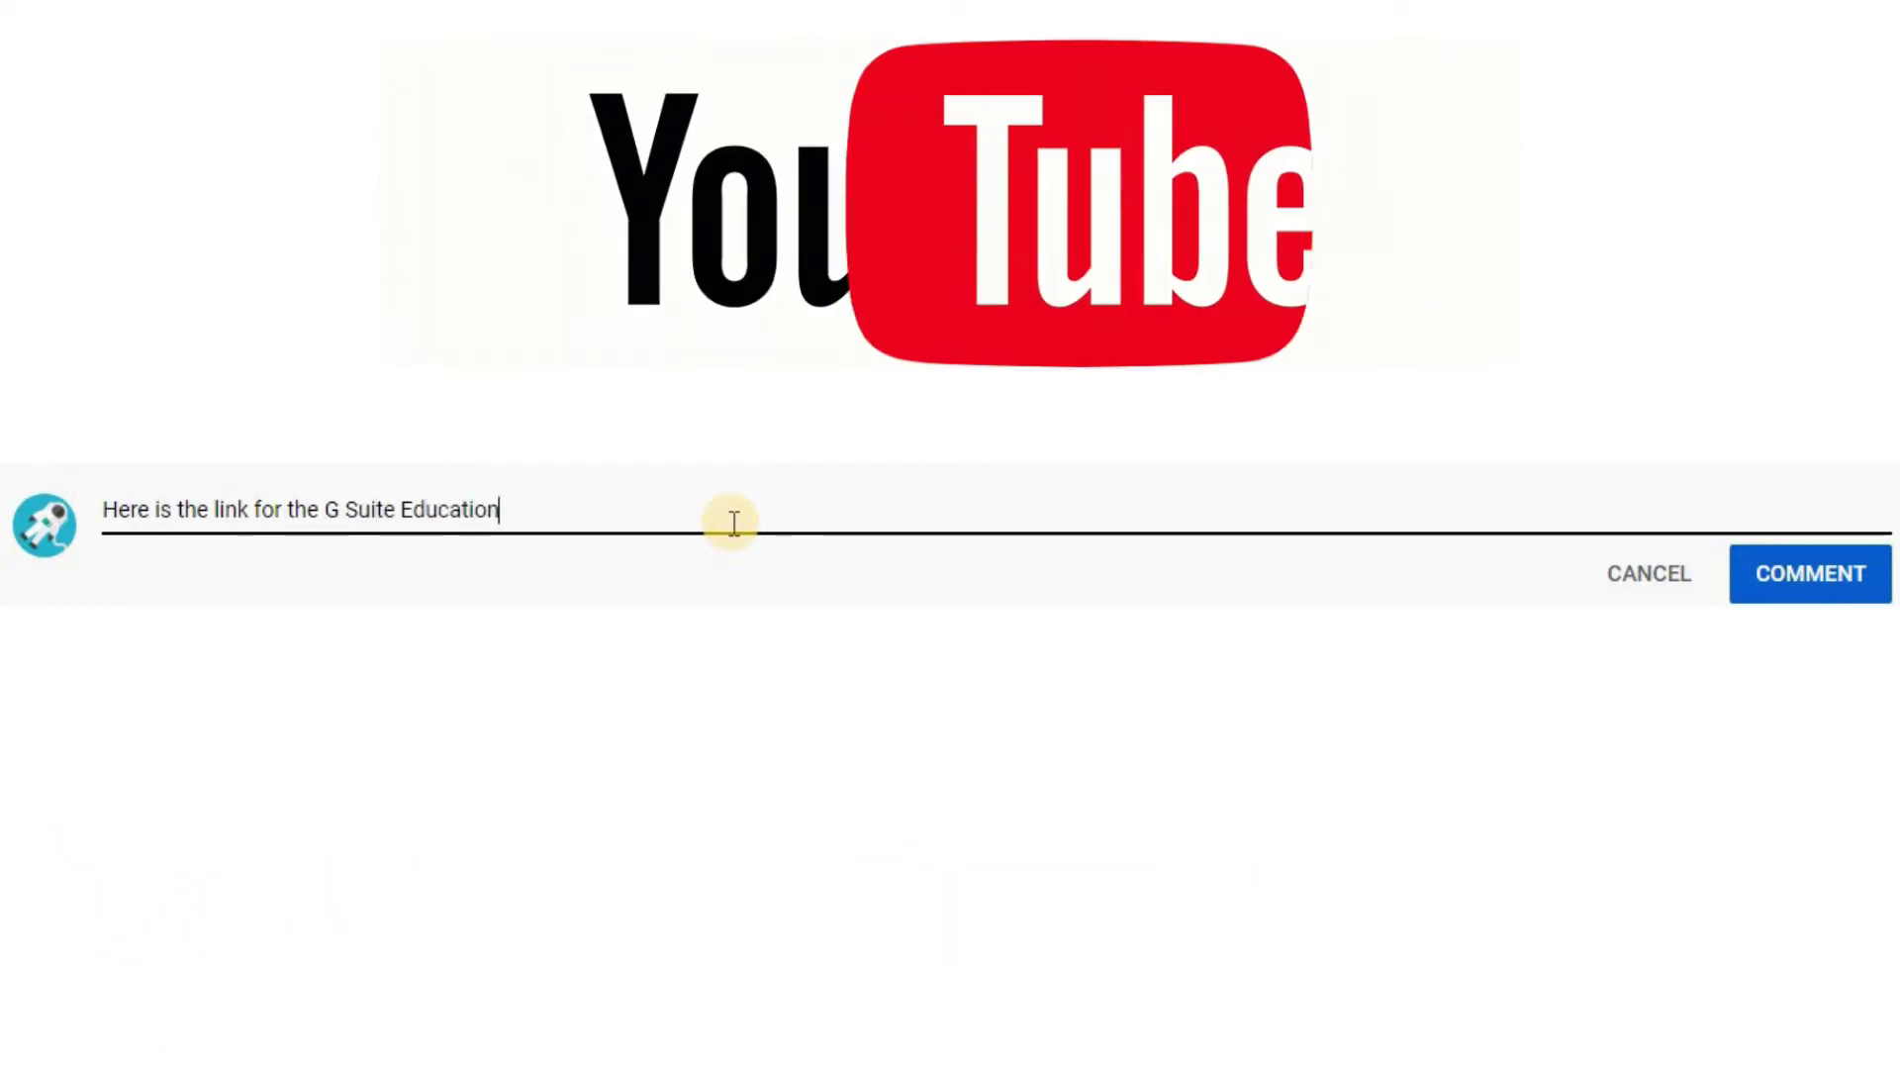
text( Education overview P)
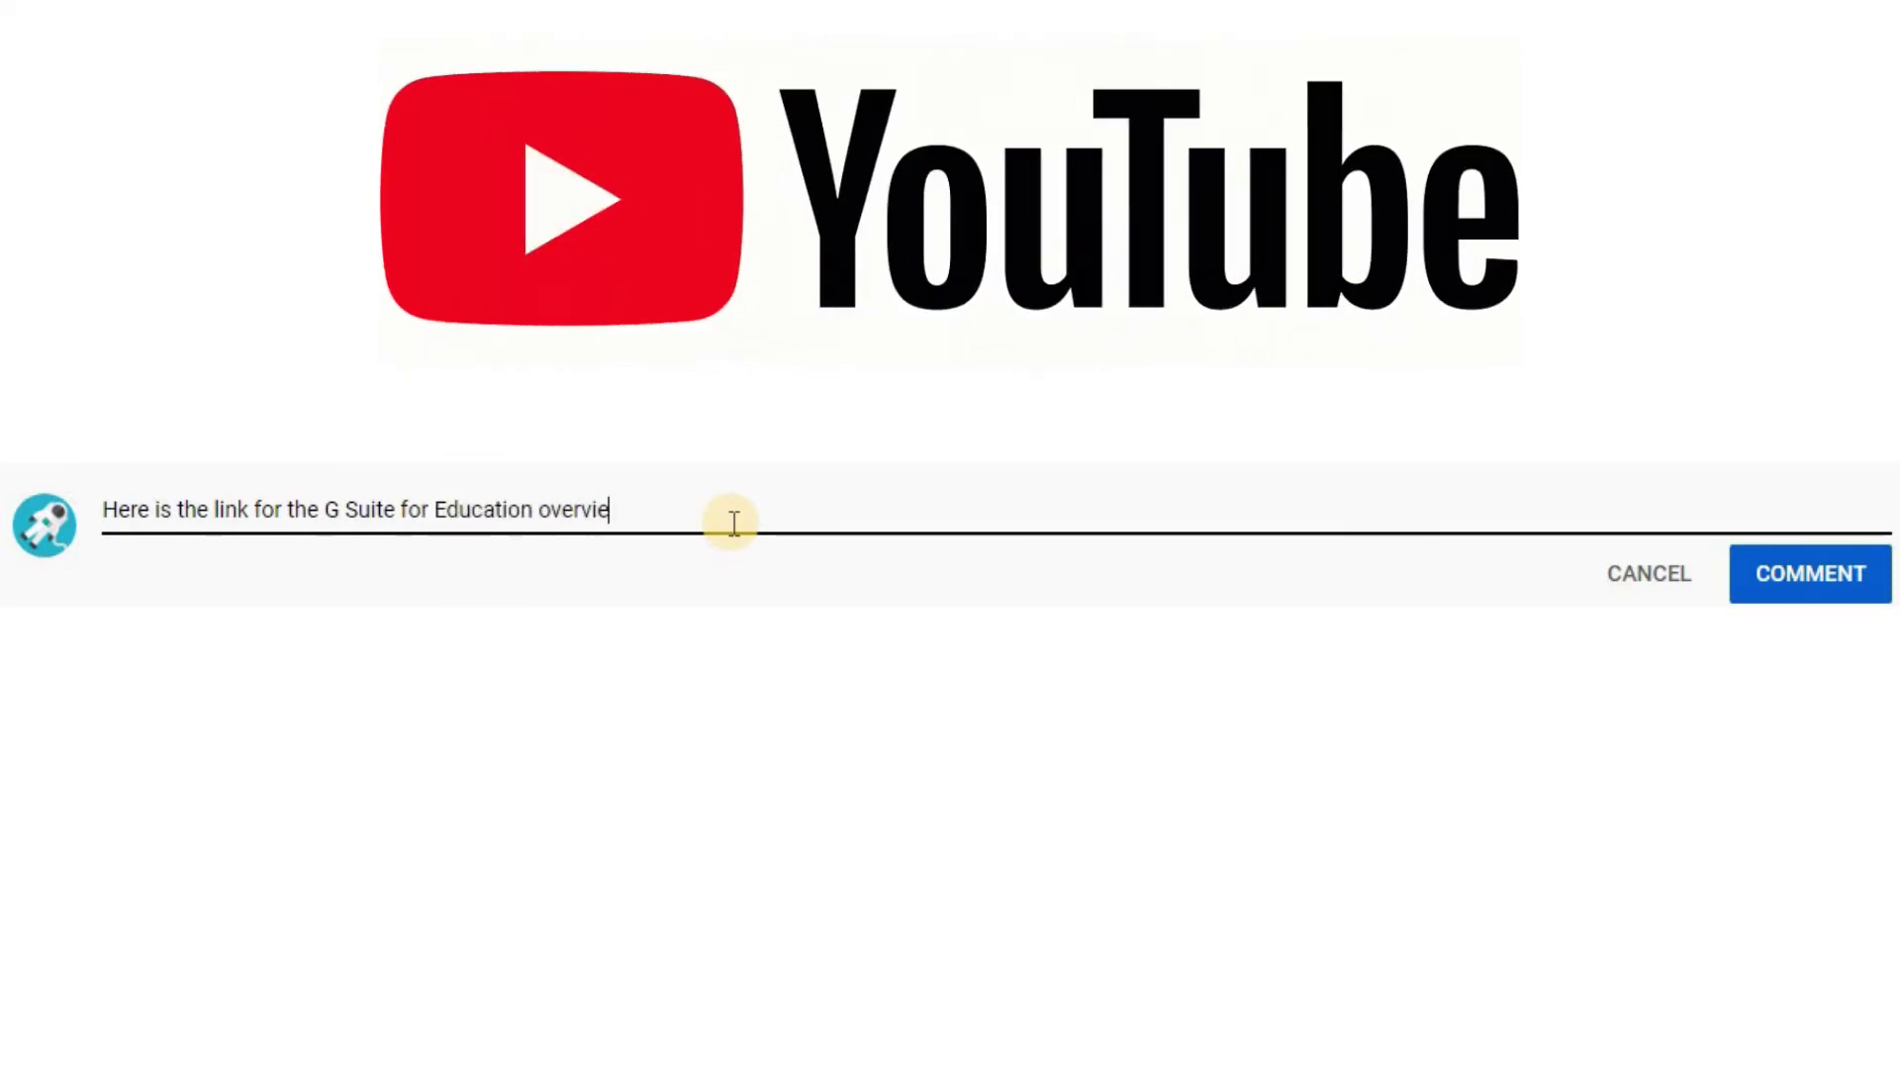
text(DF:)
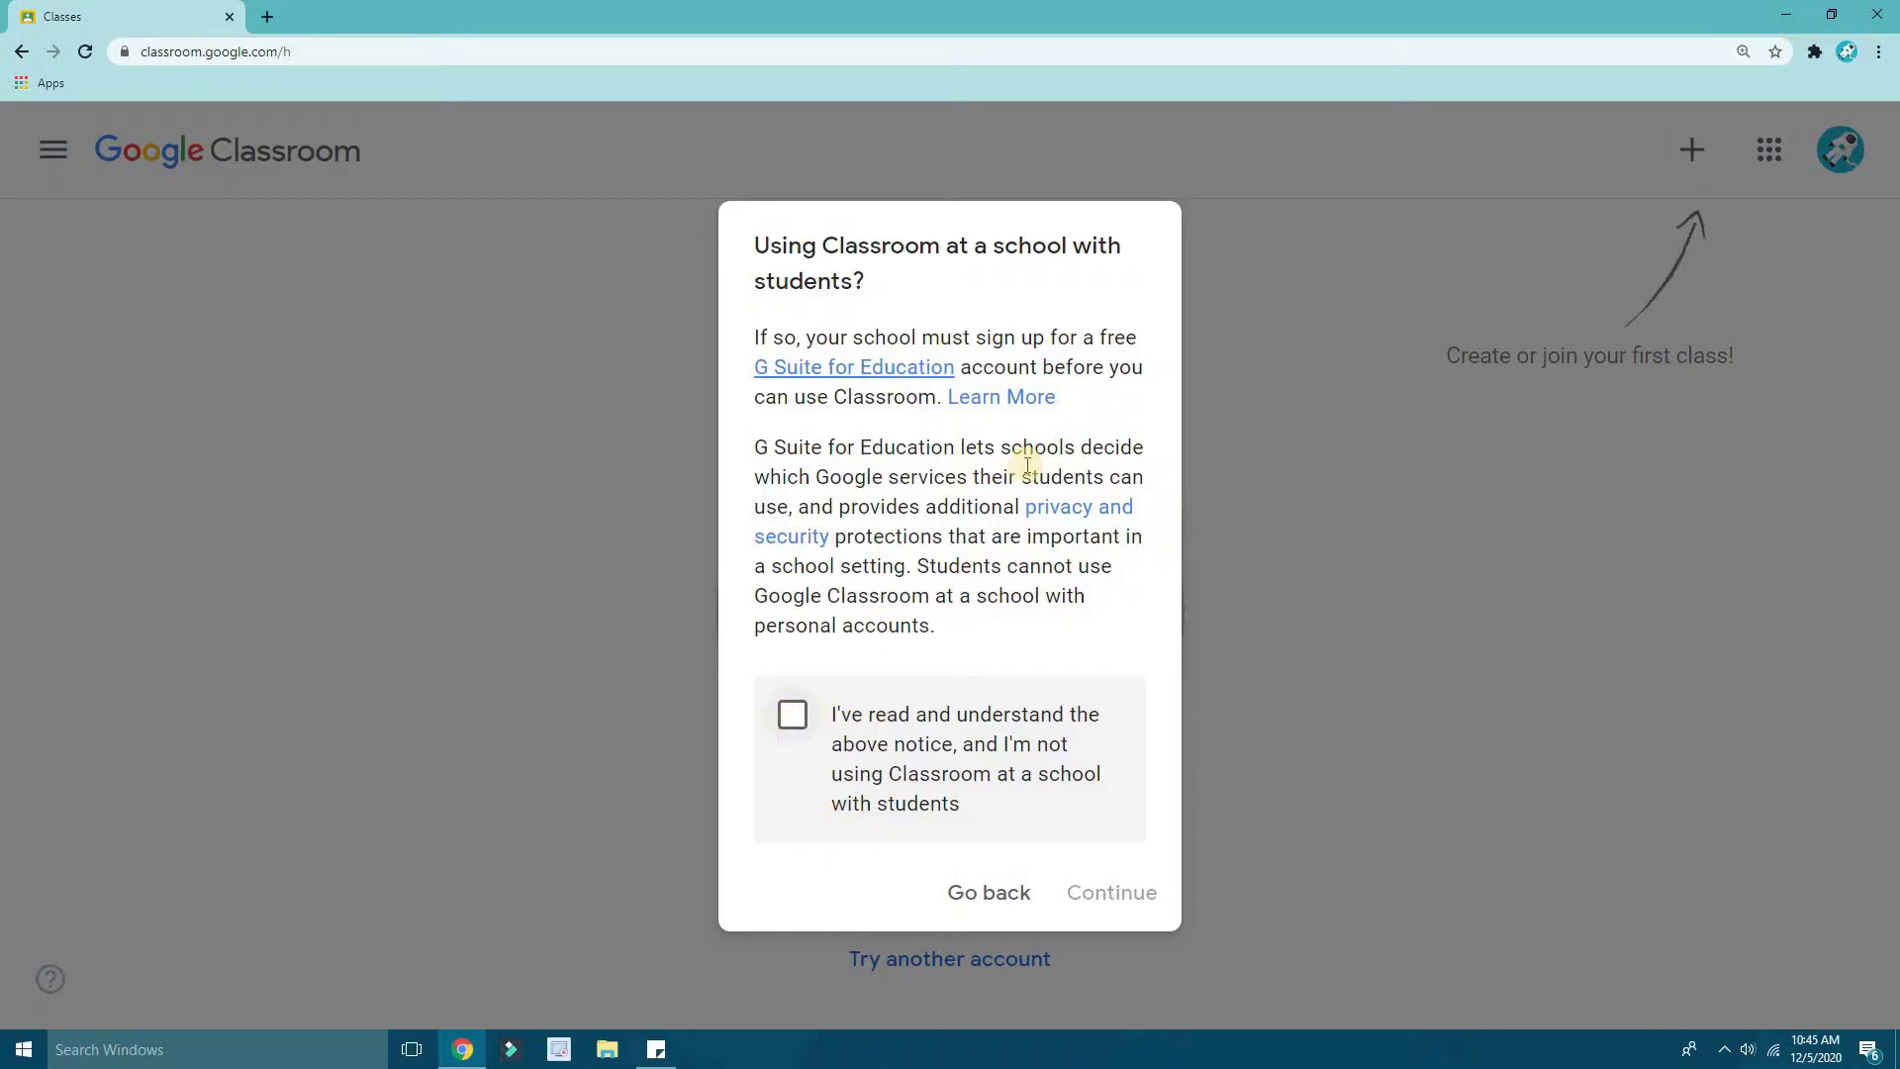
- Tick 'I've read and understand' on the school-use notice and continue to the Create class form
click(795, 723)
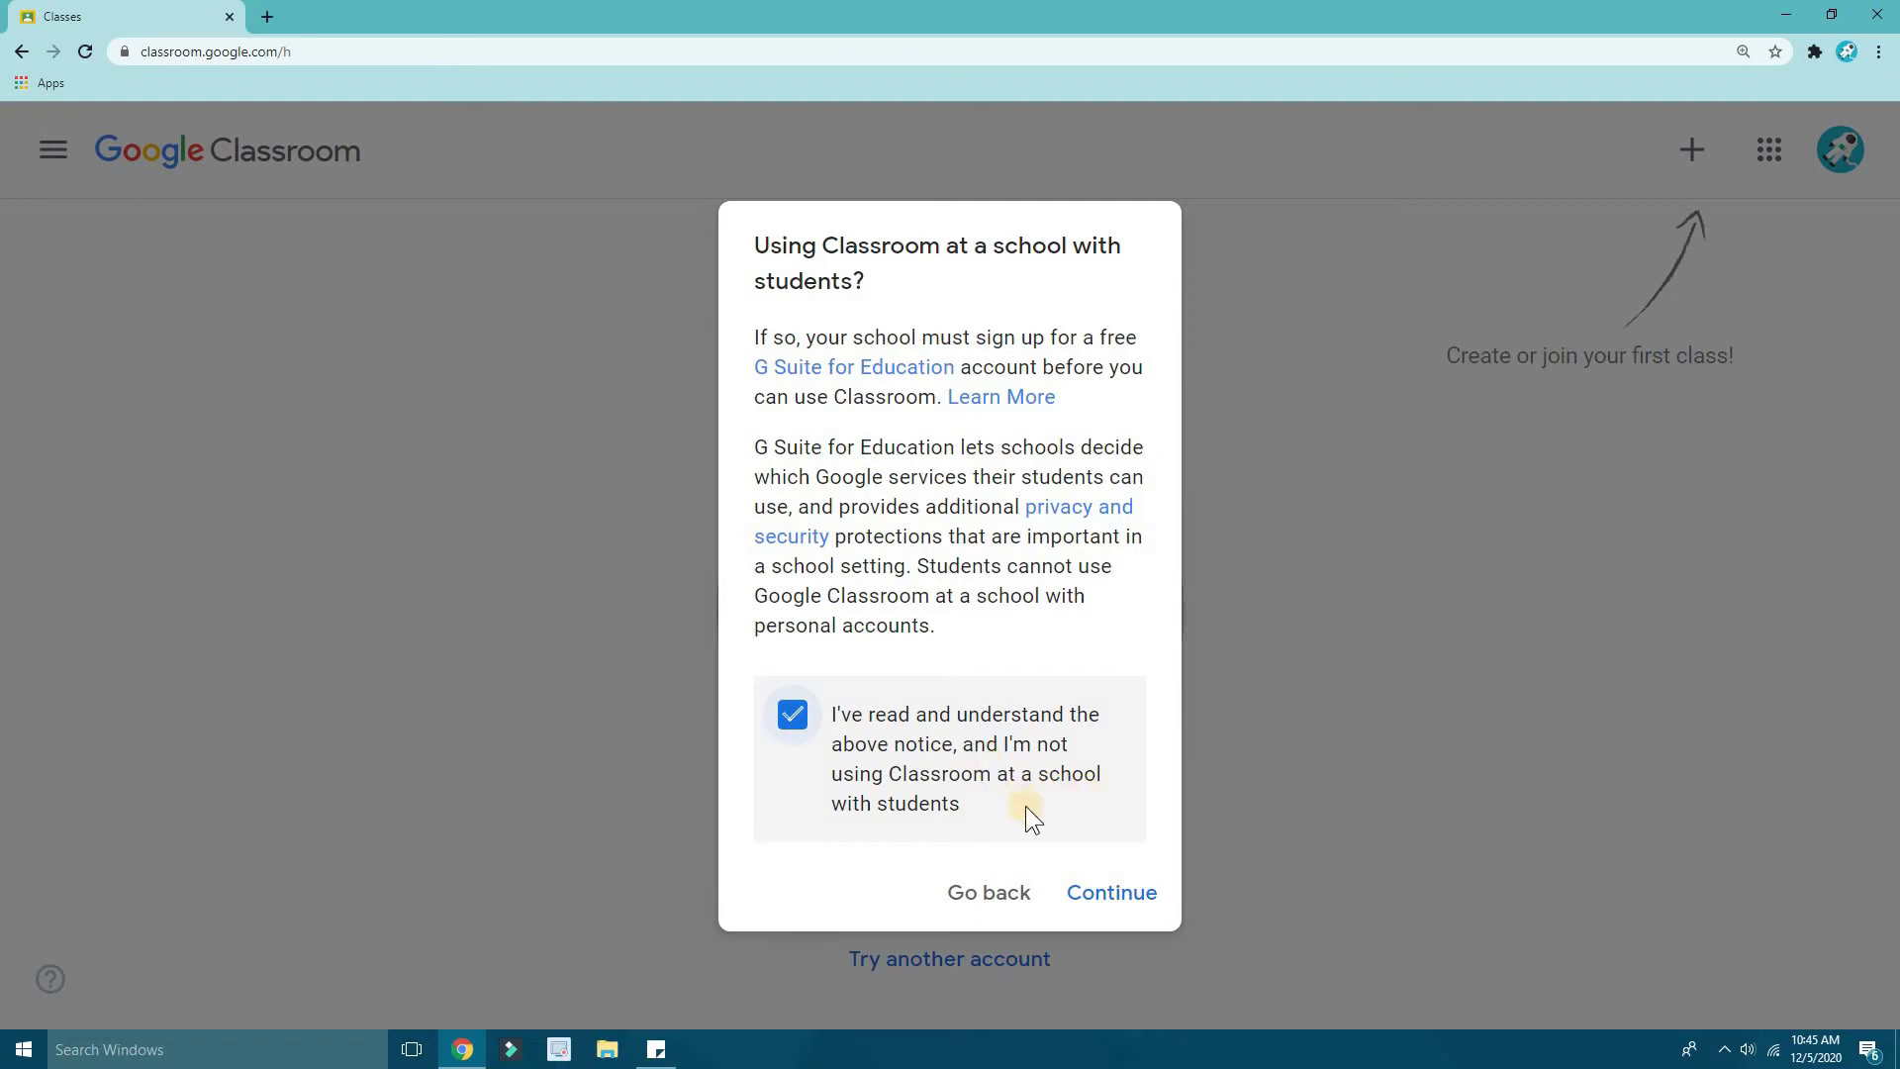
click(1110, 905)
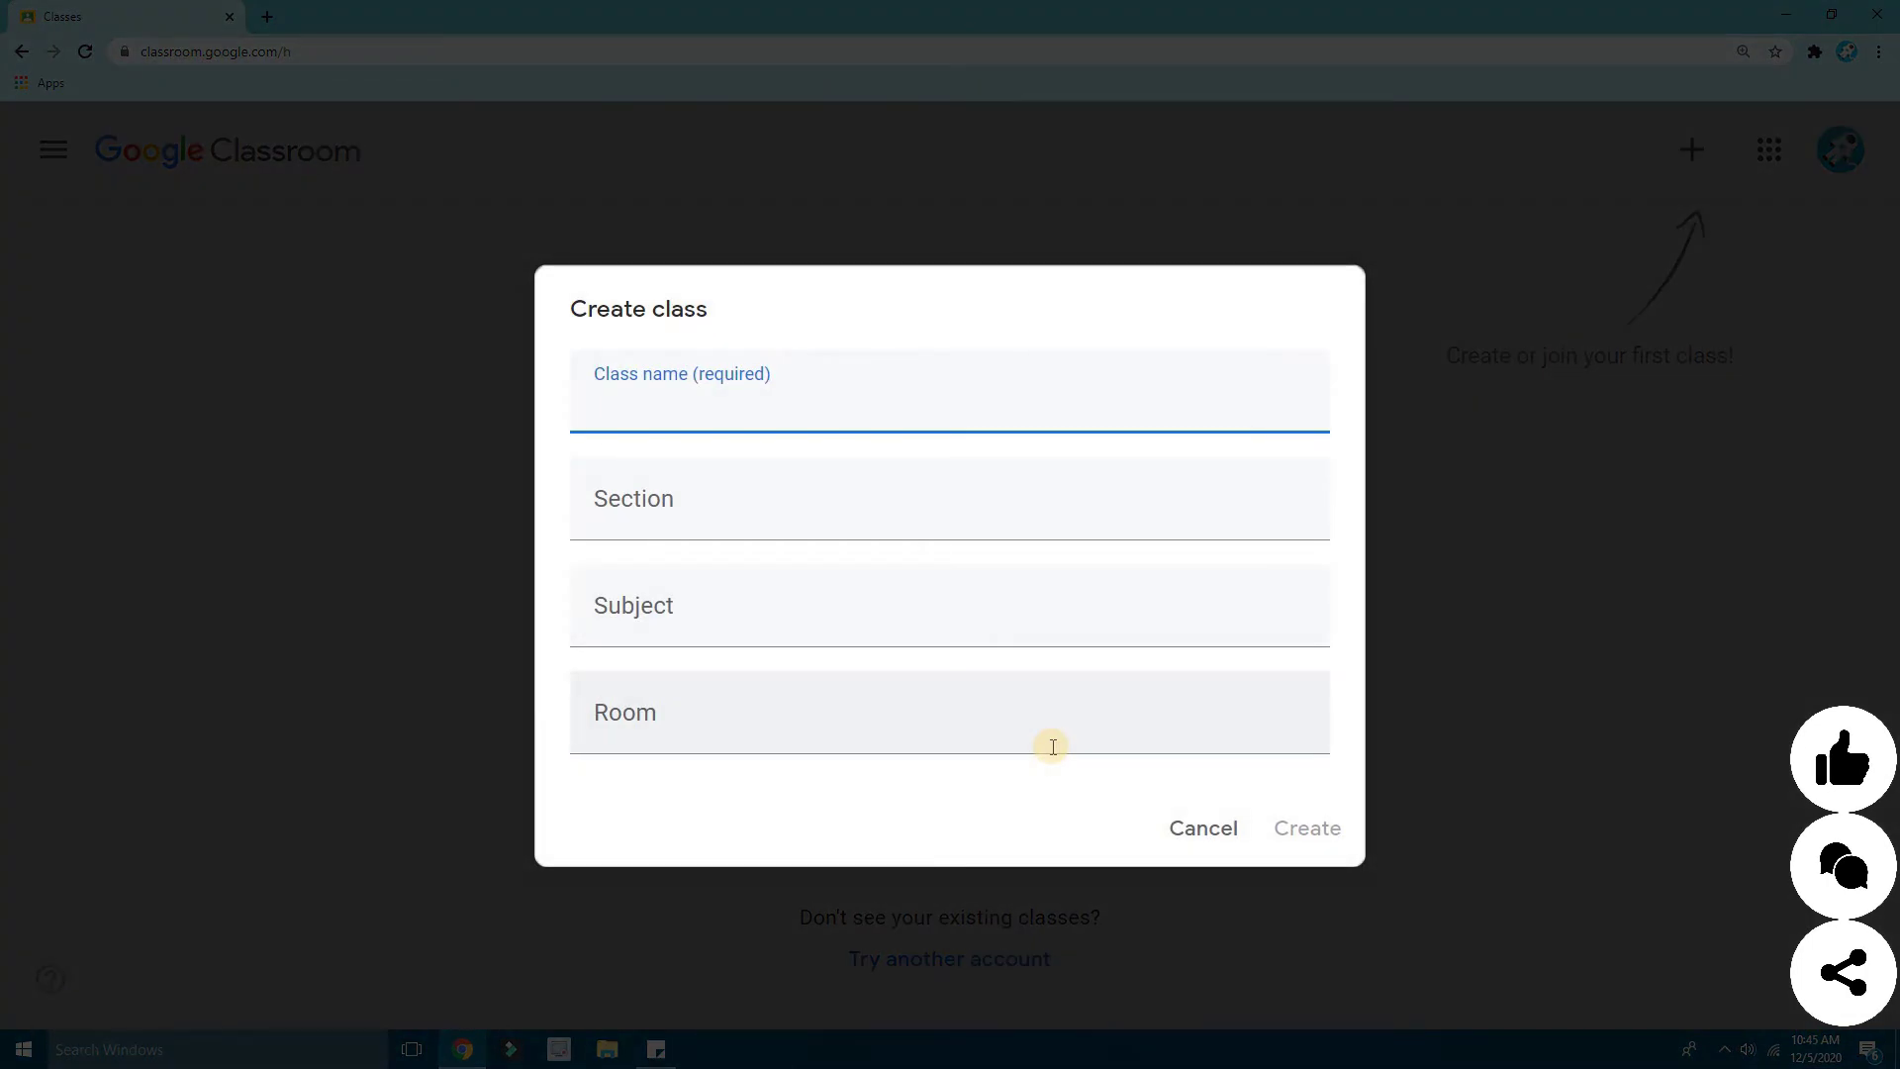
- Enter class name English Class, section D, subject English and room 12
text(English Class)
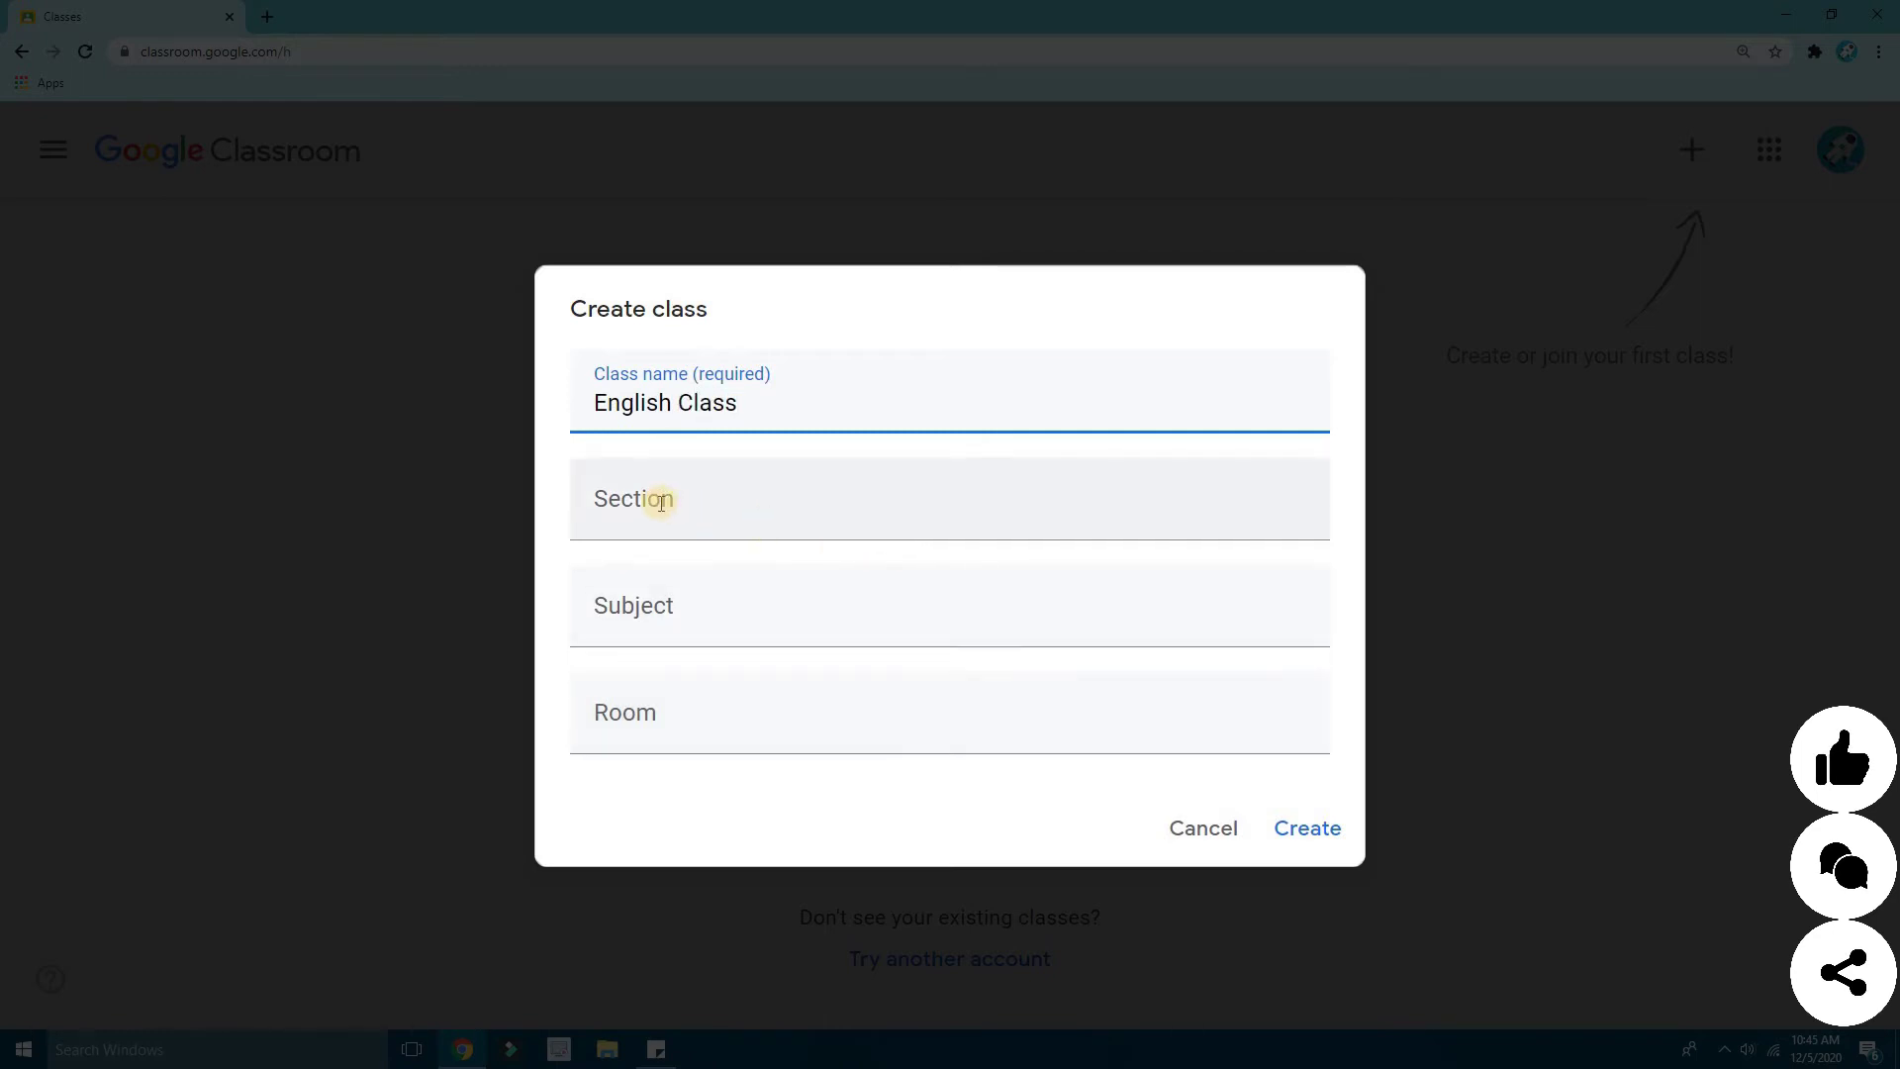
click(764, 524)
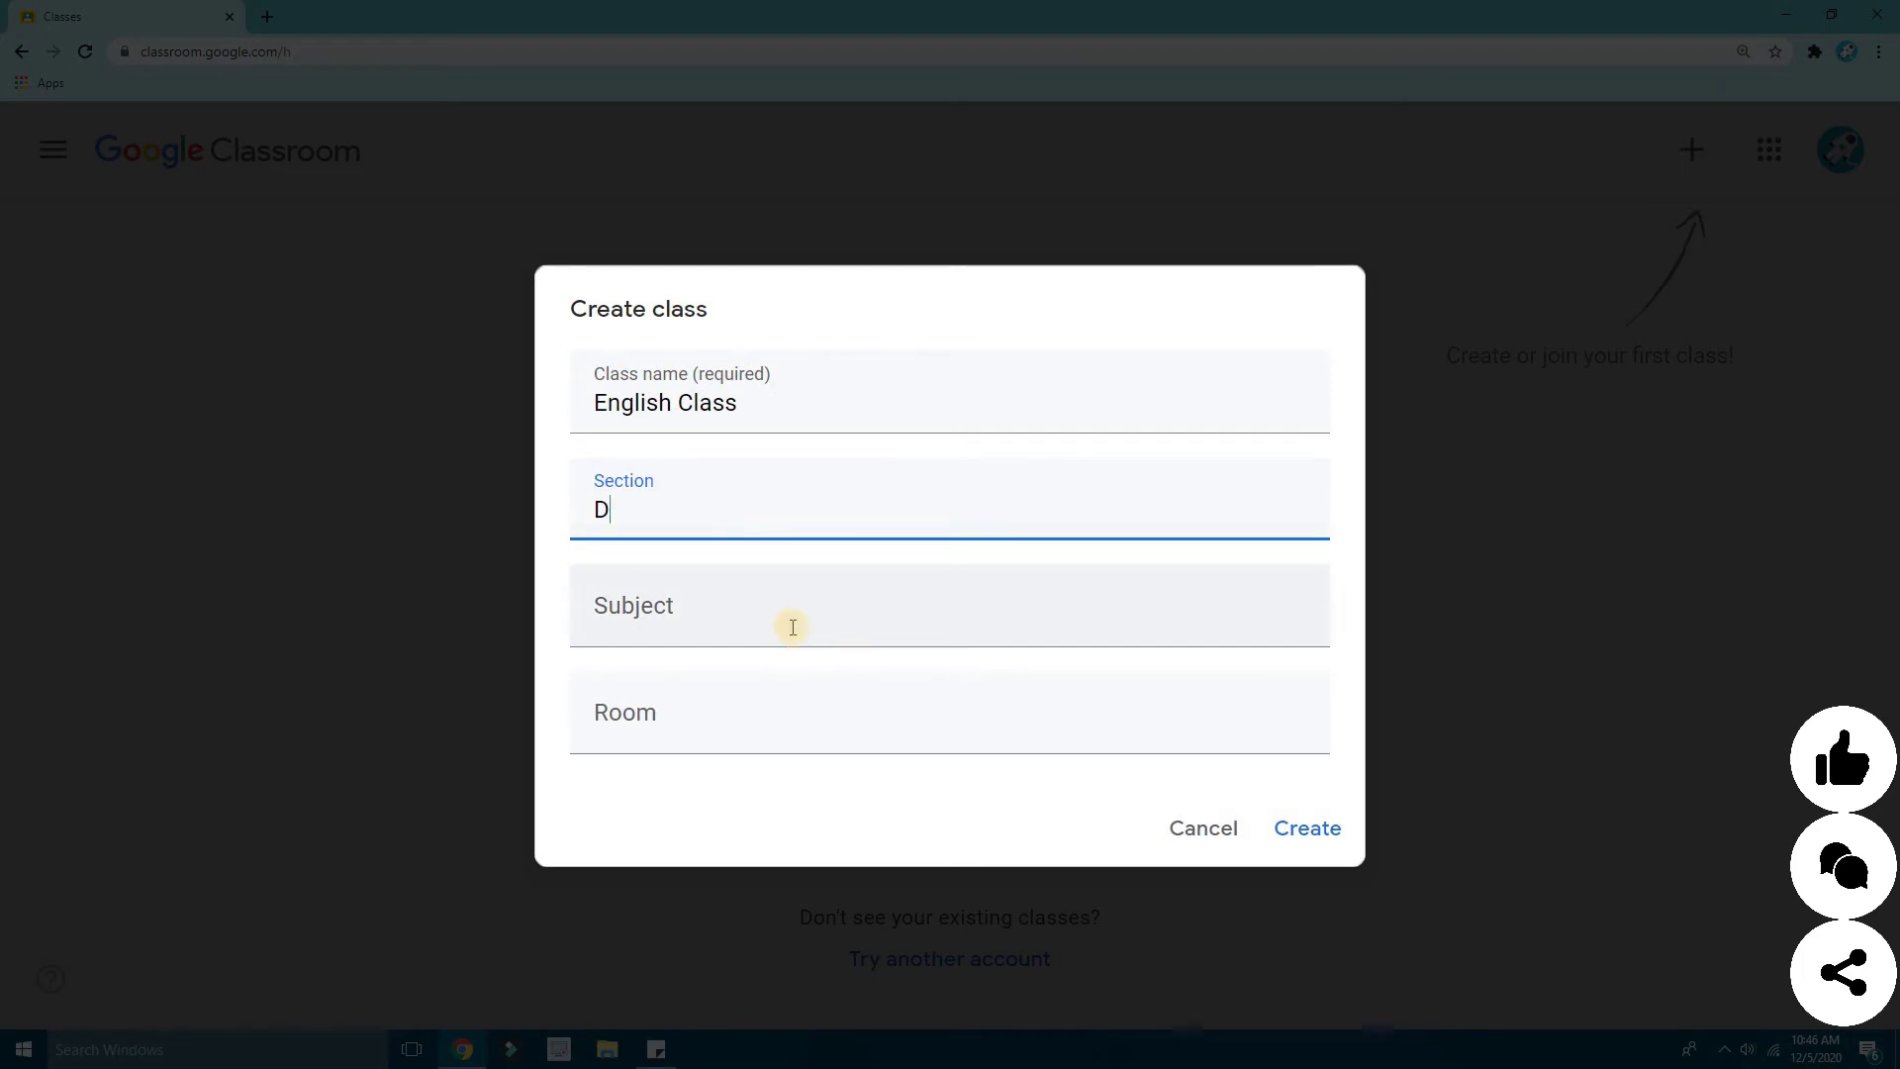
key(Tab)
text(Eunglish)
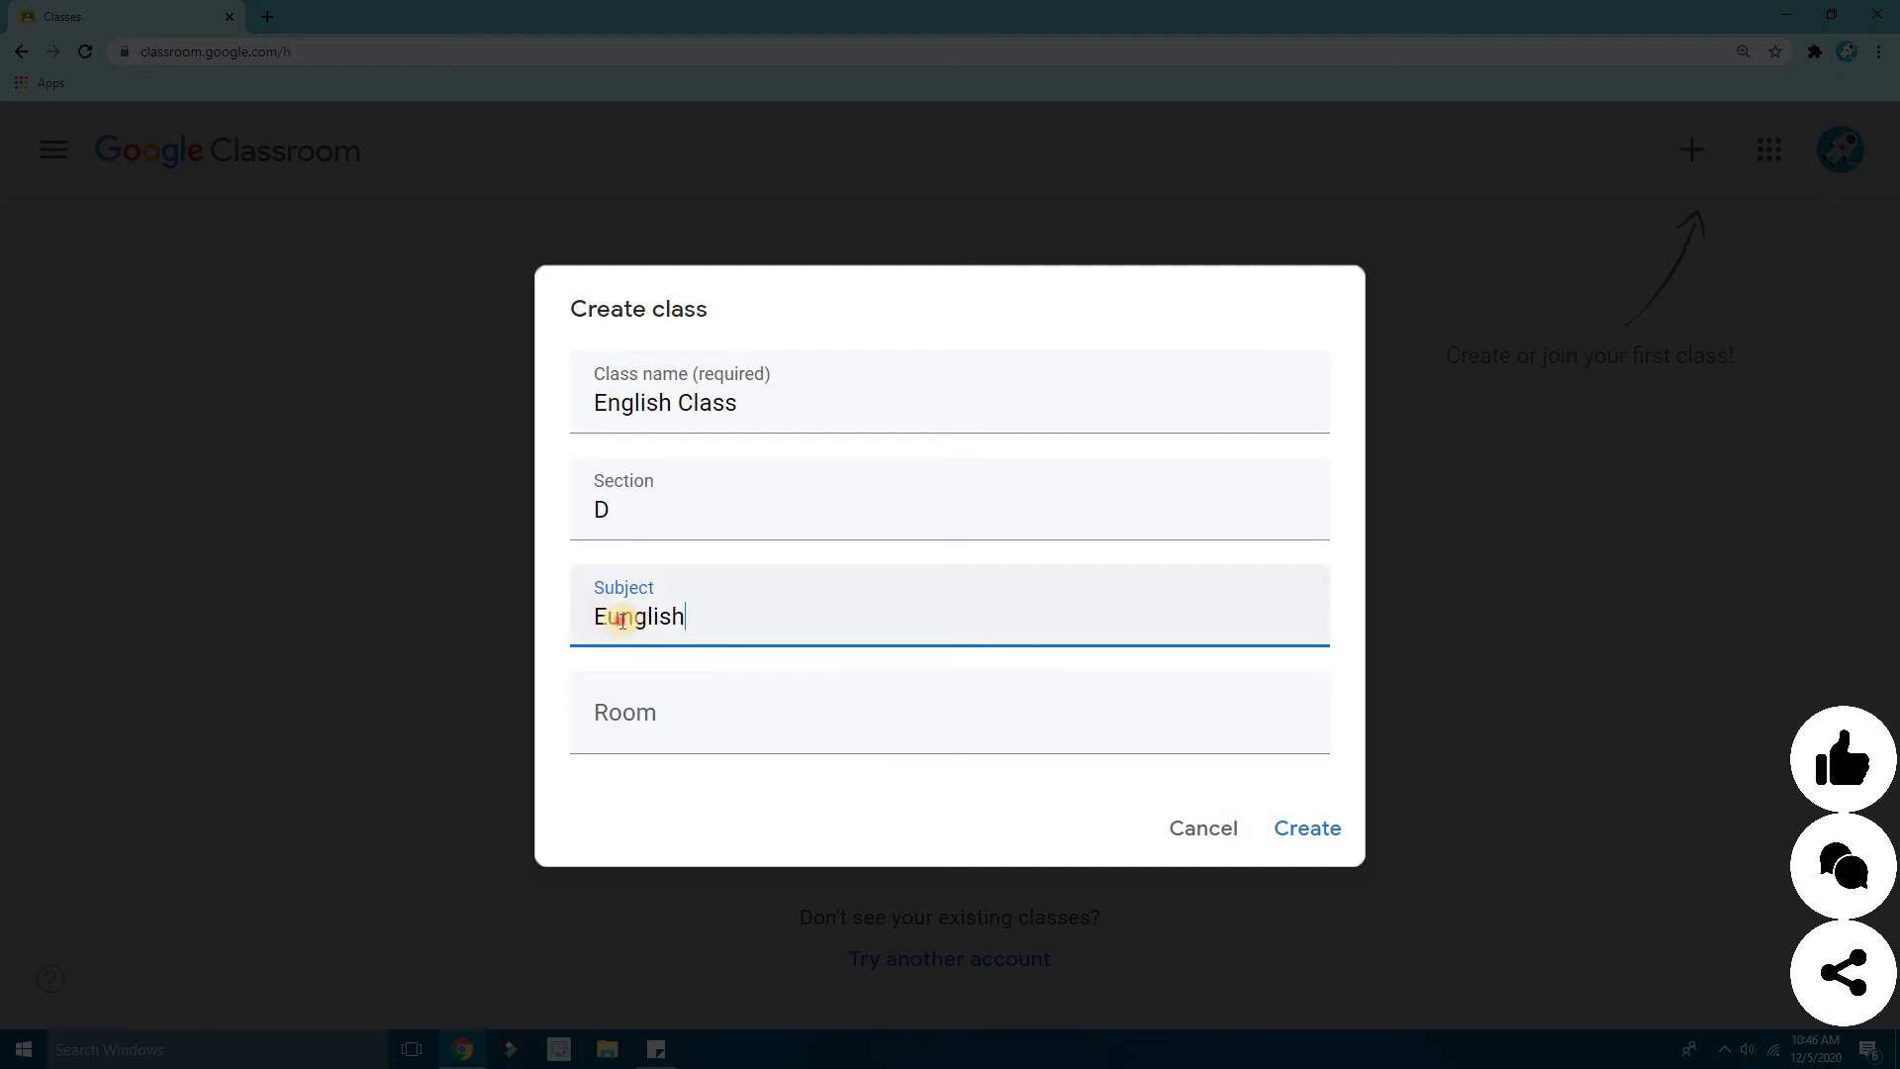
click(761, 744)
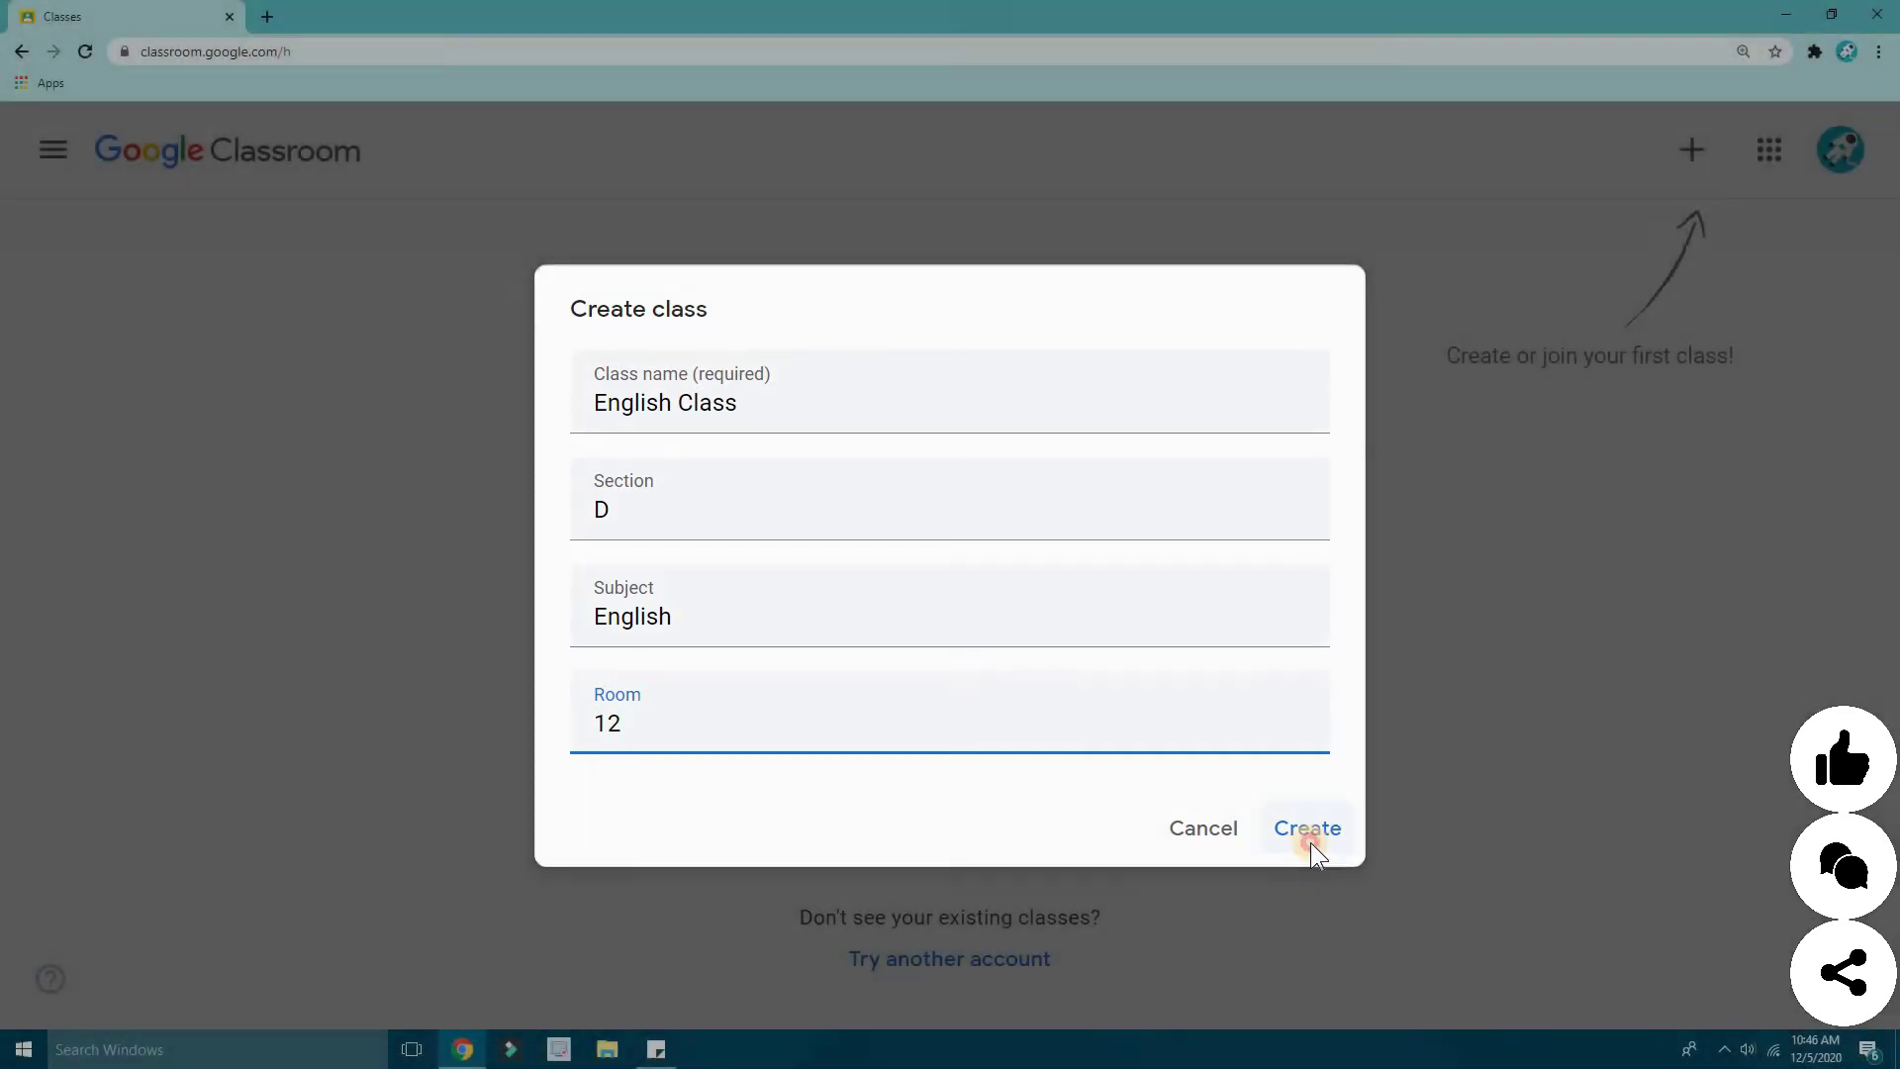
- Create English Class D and select 'English' in the class title on its Stream page
click(1304, 841)
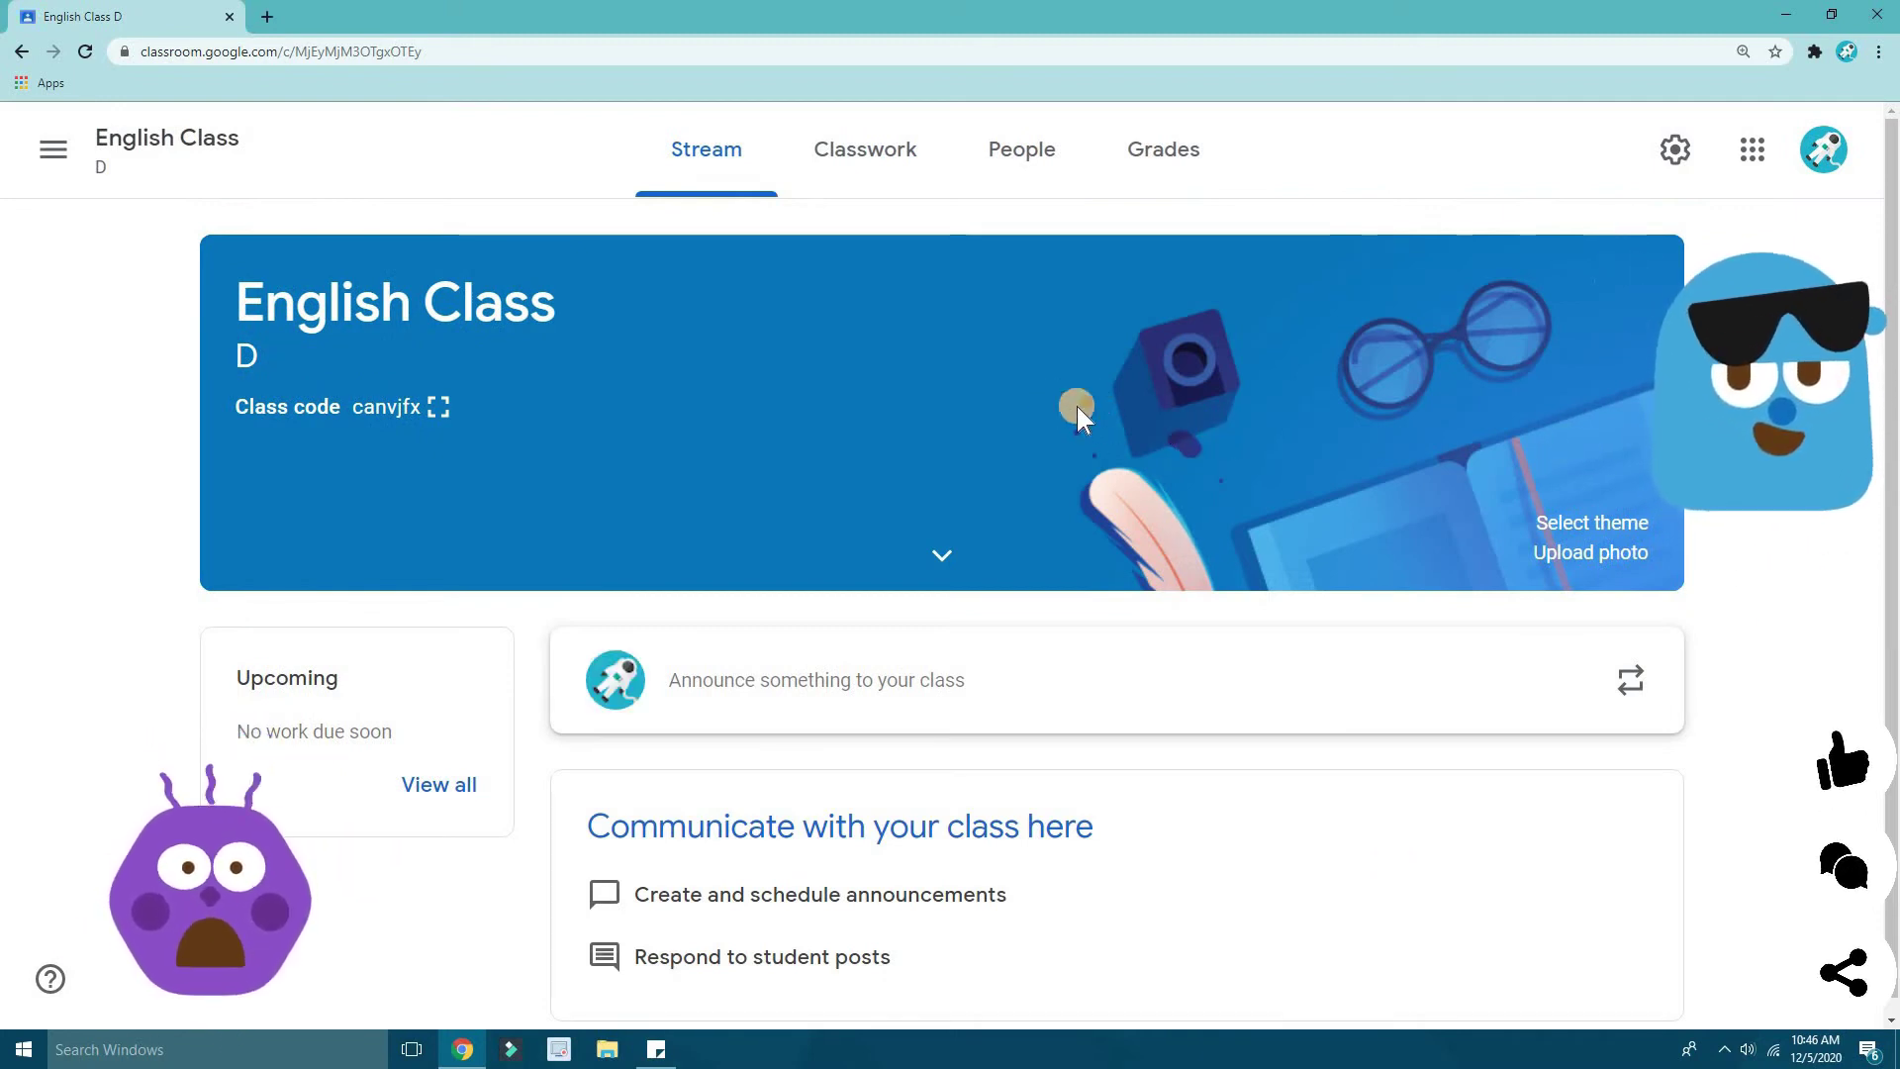
drag(241, 315, 404, 302)
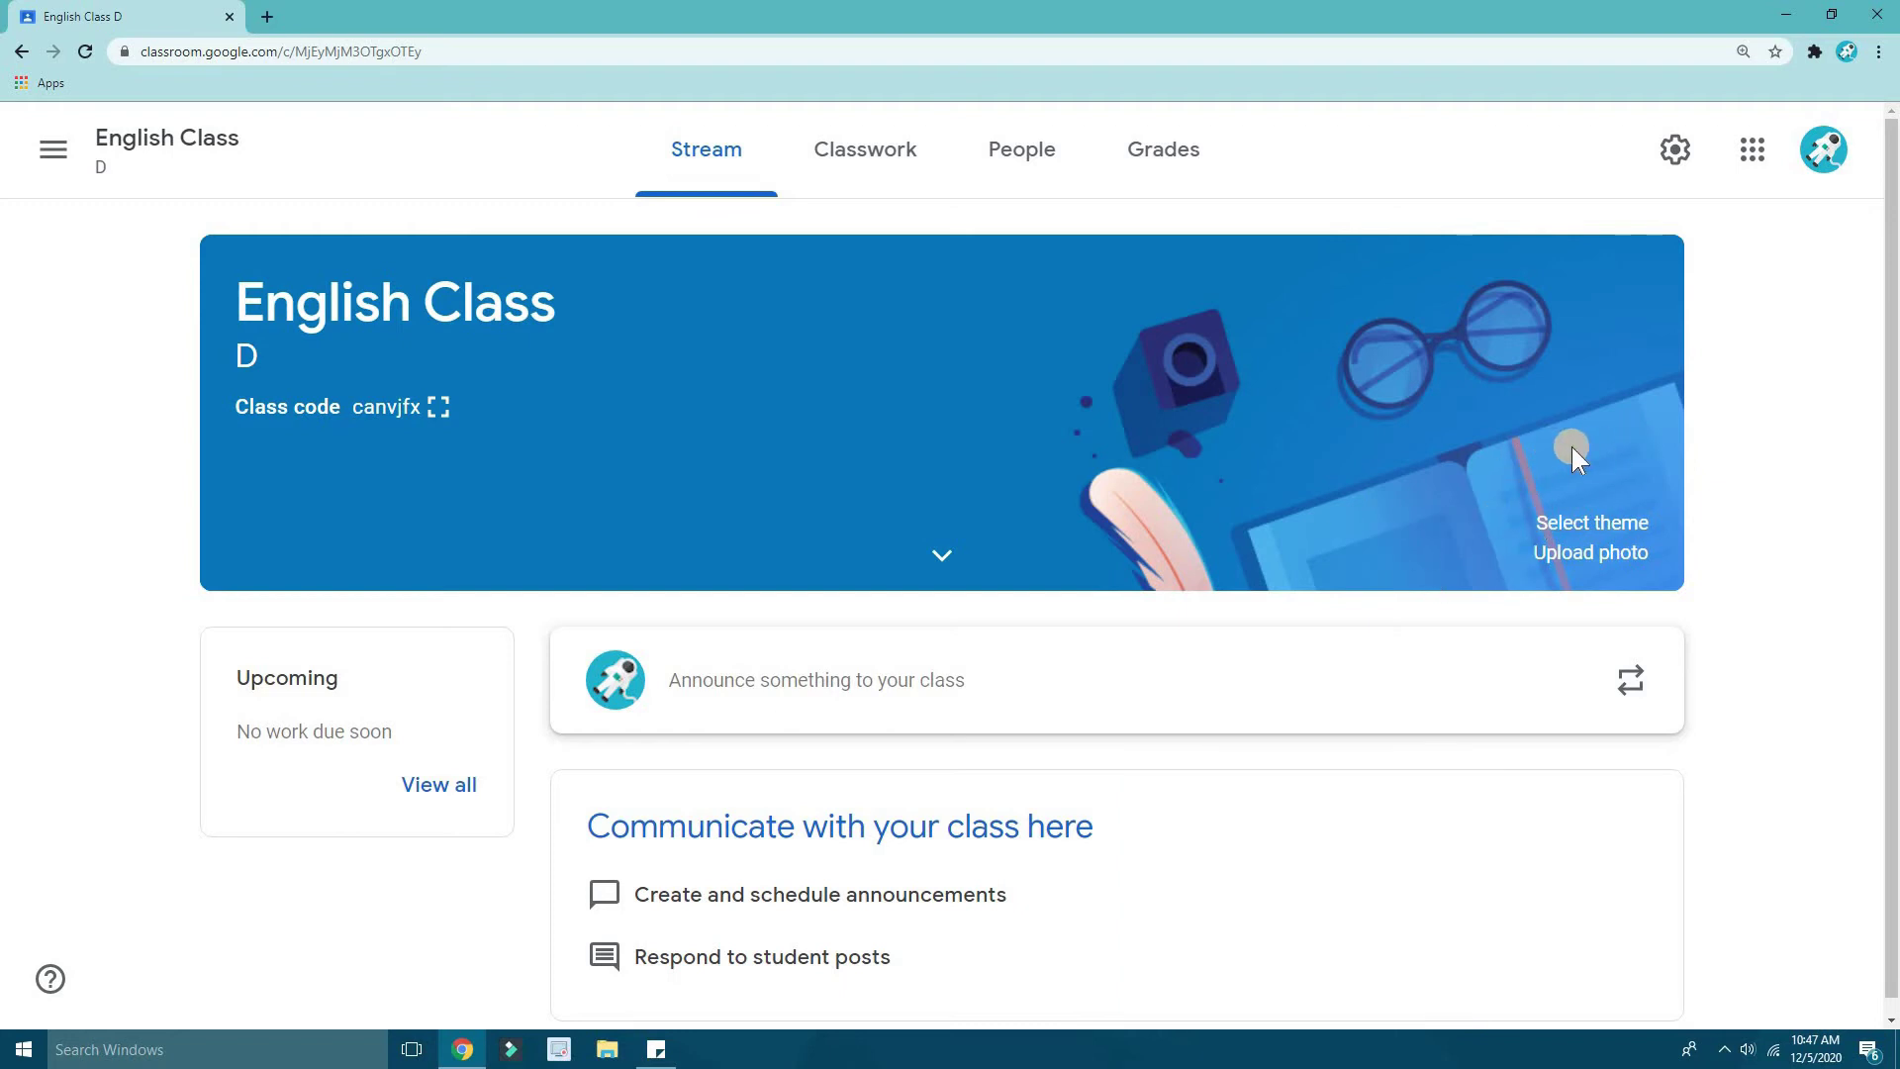
- Browse the theme gallery's English & History, Math & Science, Arts and Sports tabs
click(1583, 522)
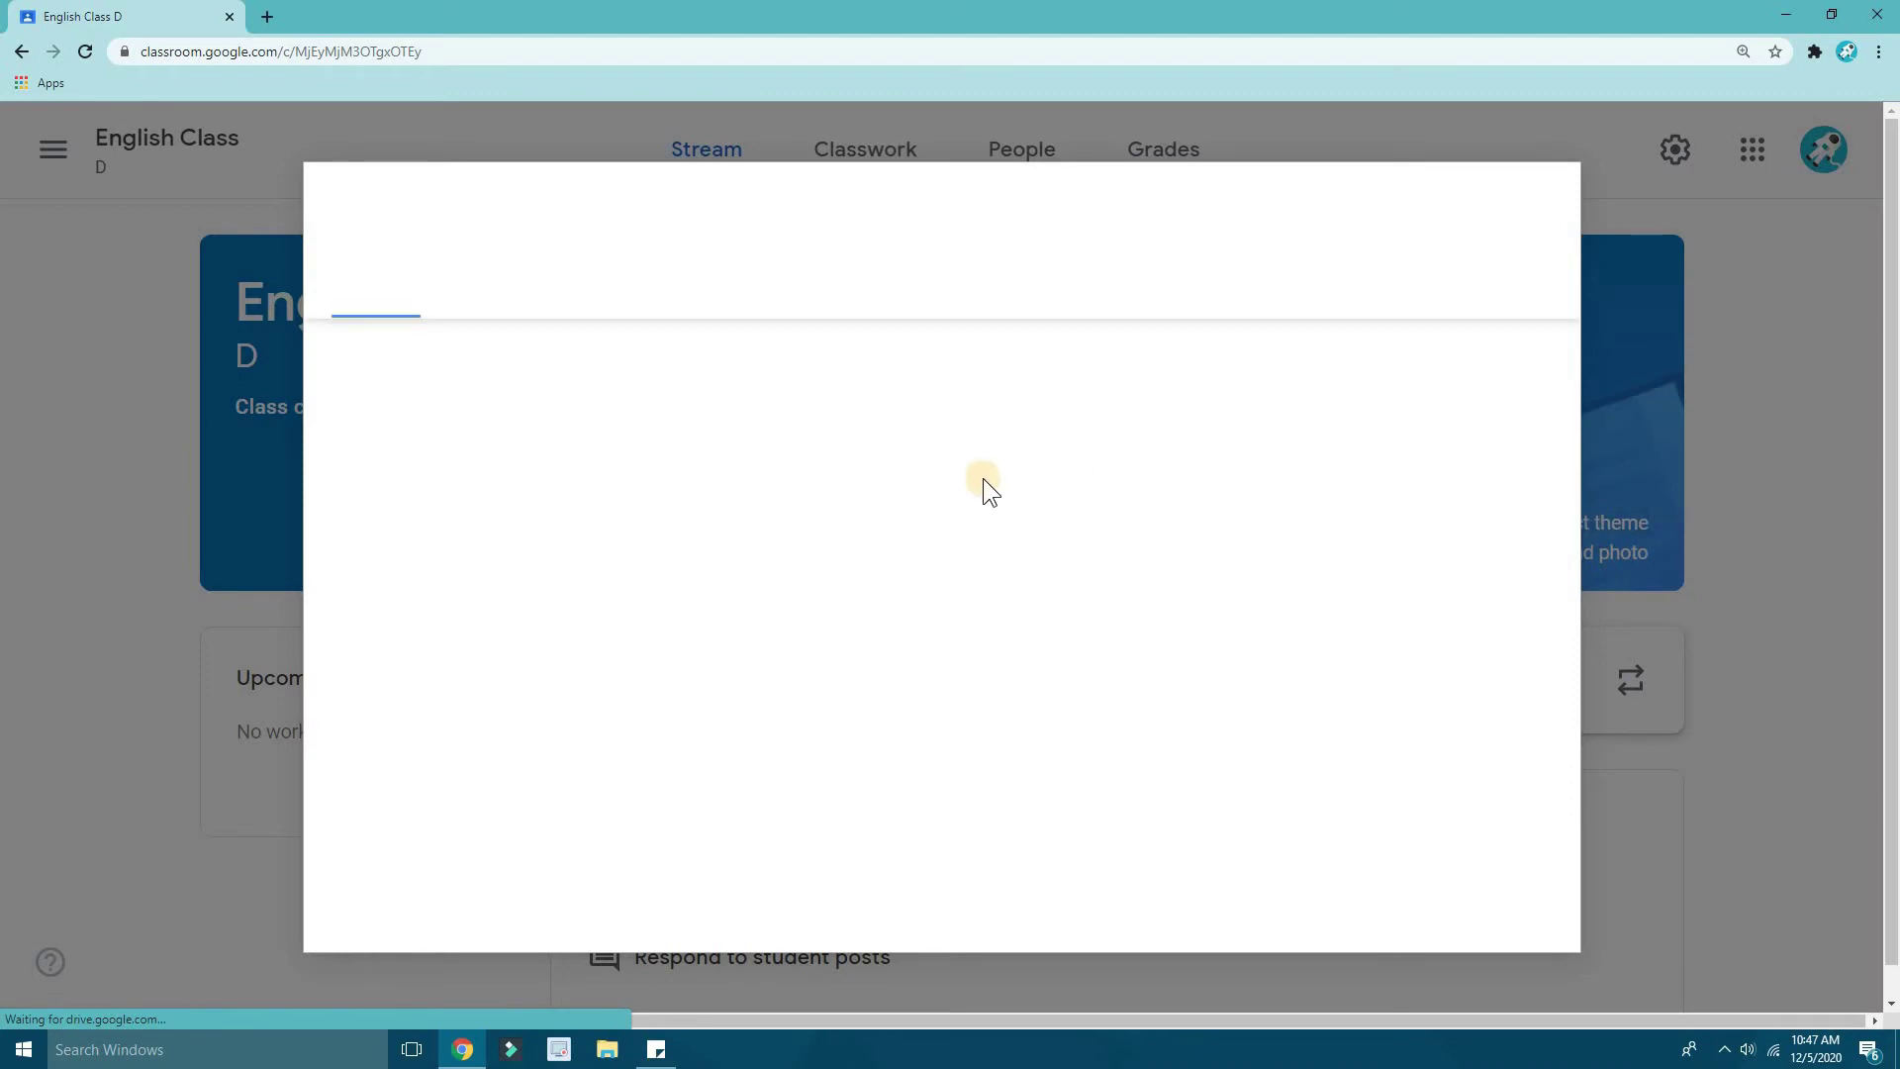
click(551, 294)
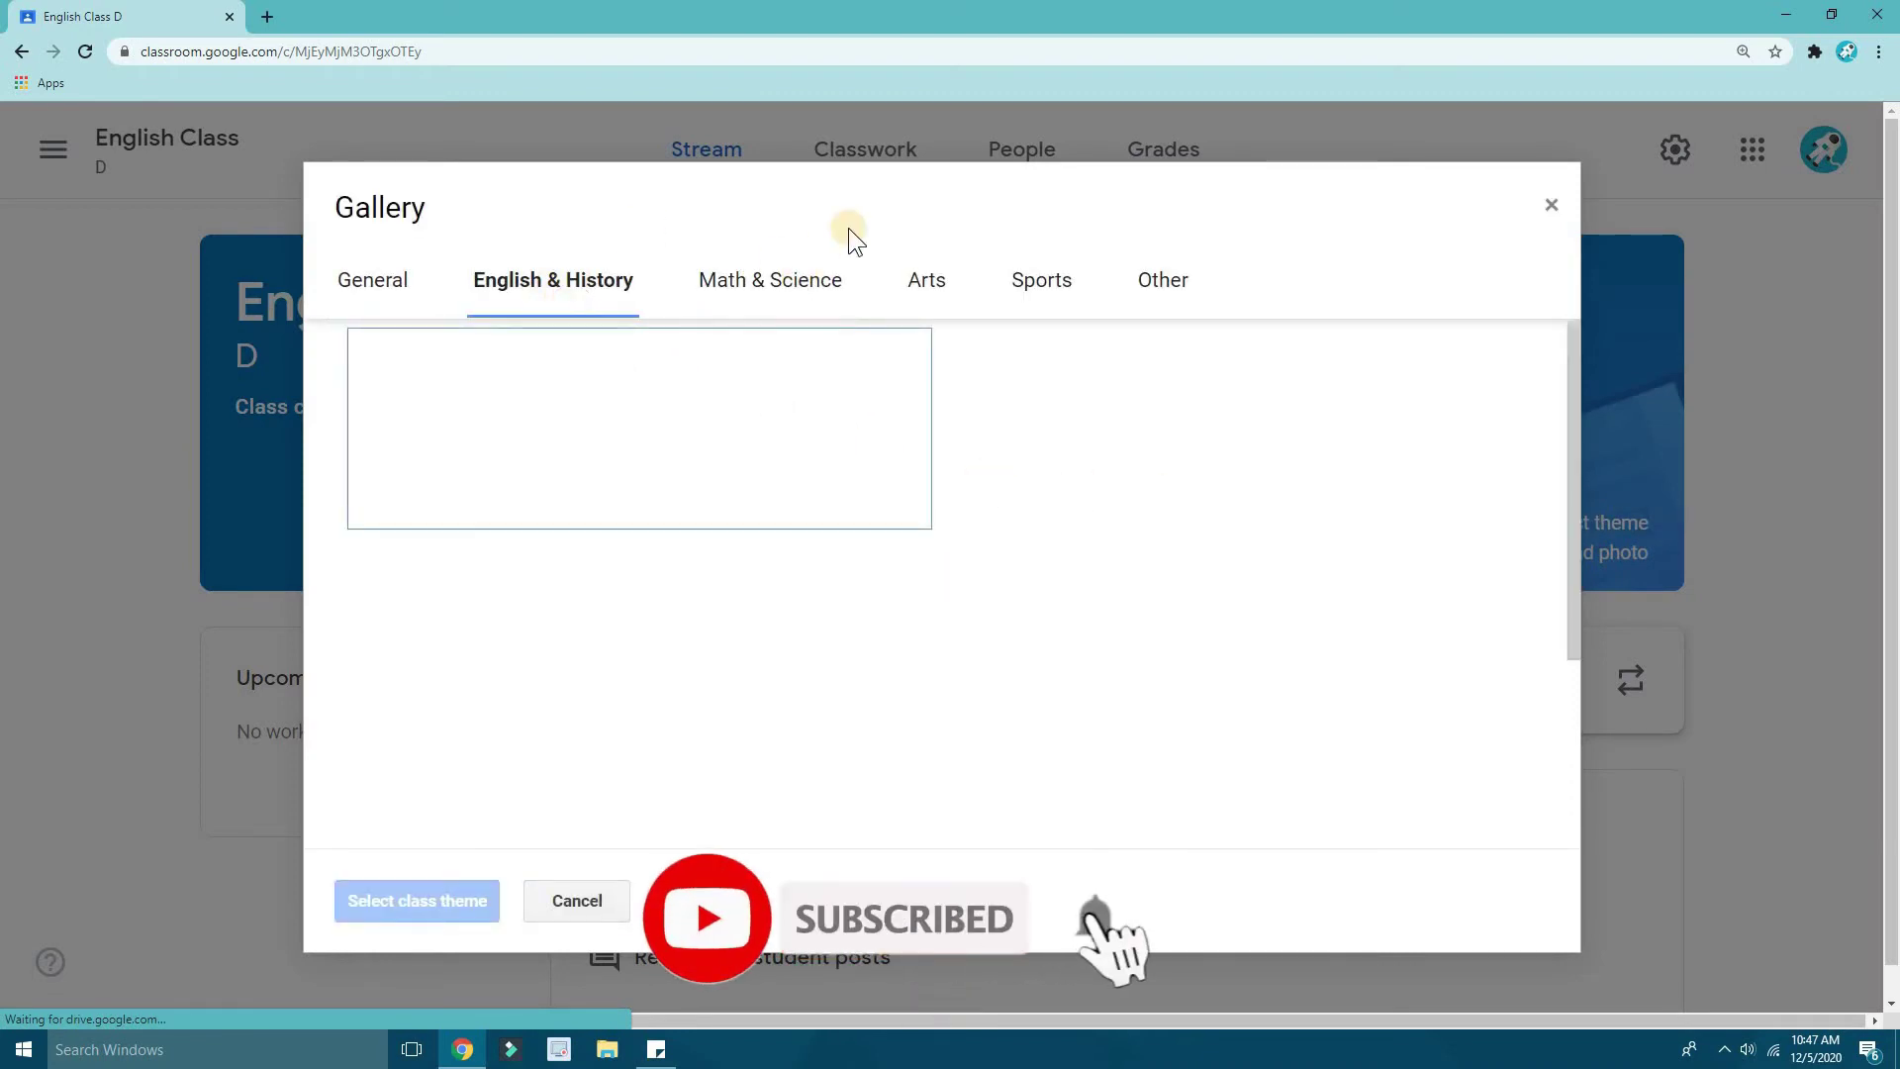
click(776, 277)
click(927, 286)
scroll(907, 374, down, 5)
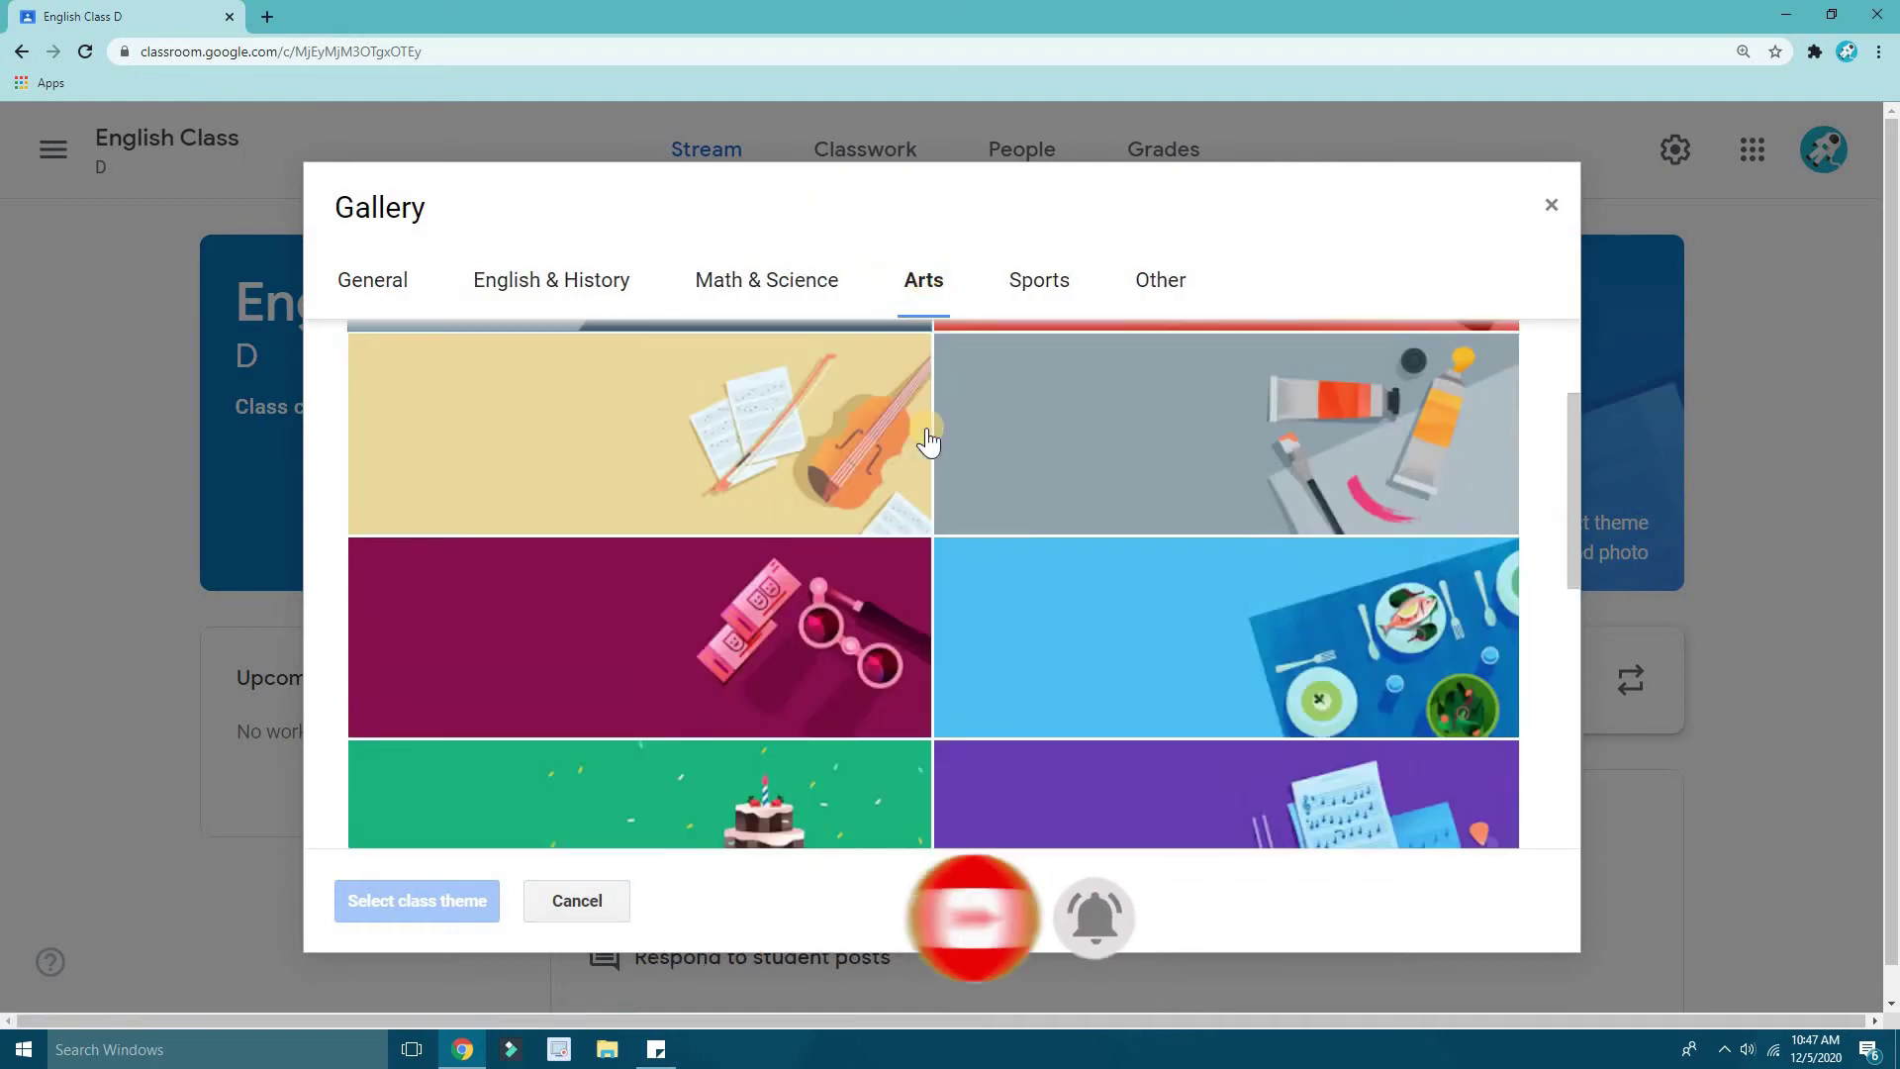
click(1029, 278)
scroll(891, 504, down, 5)
- Apply the purple writing theme from English & History as the class banner
click(573, 289)
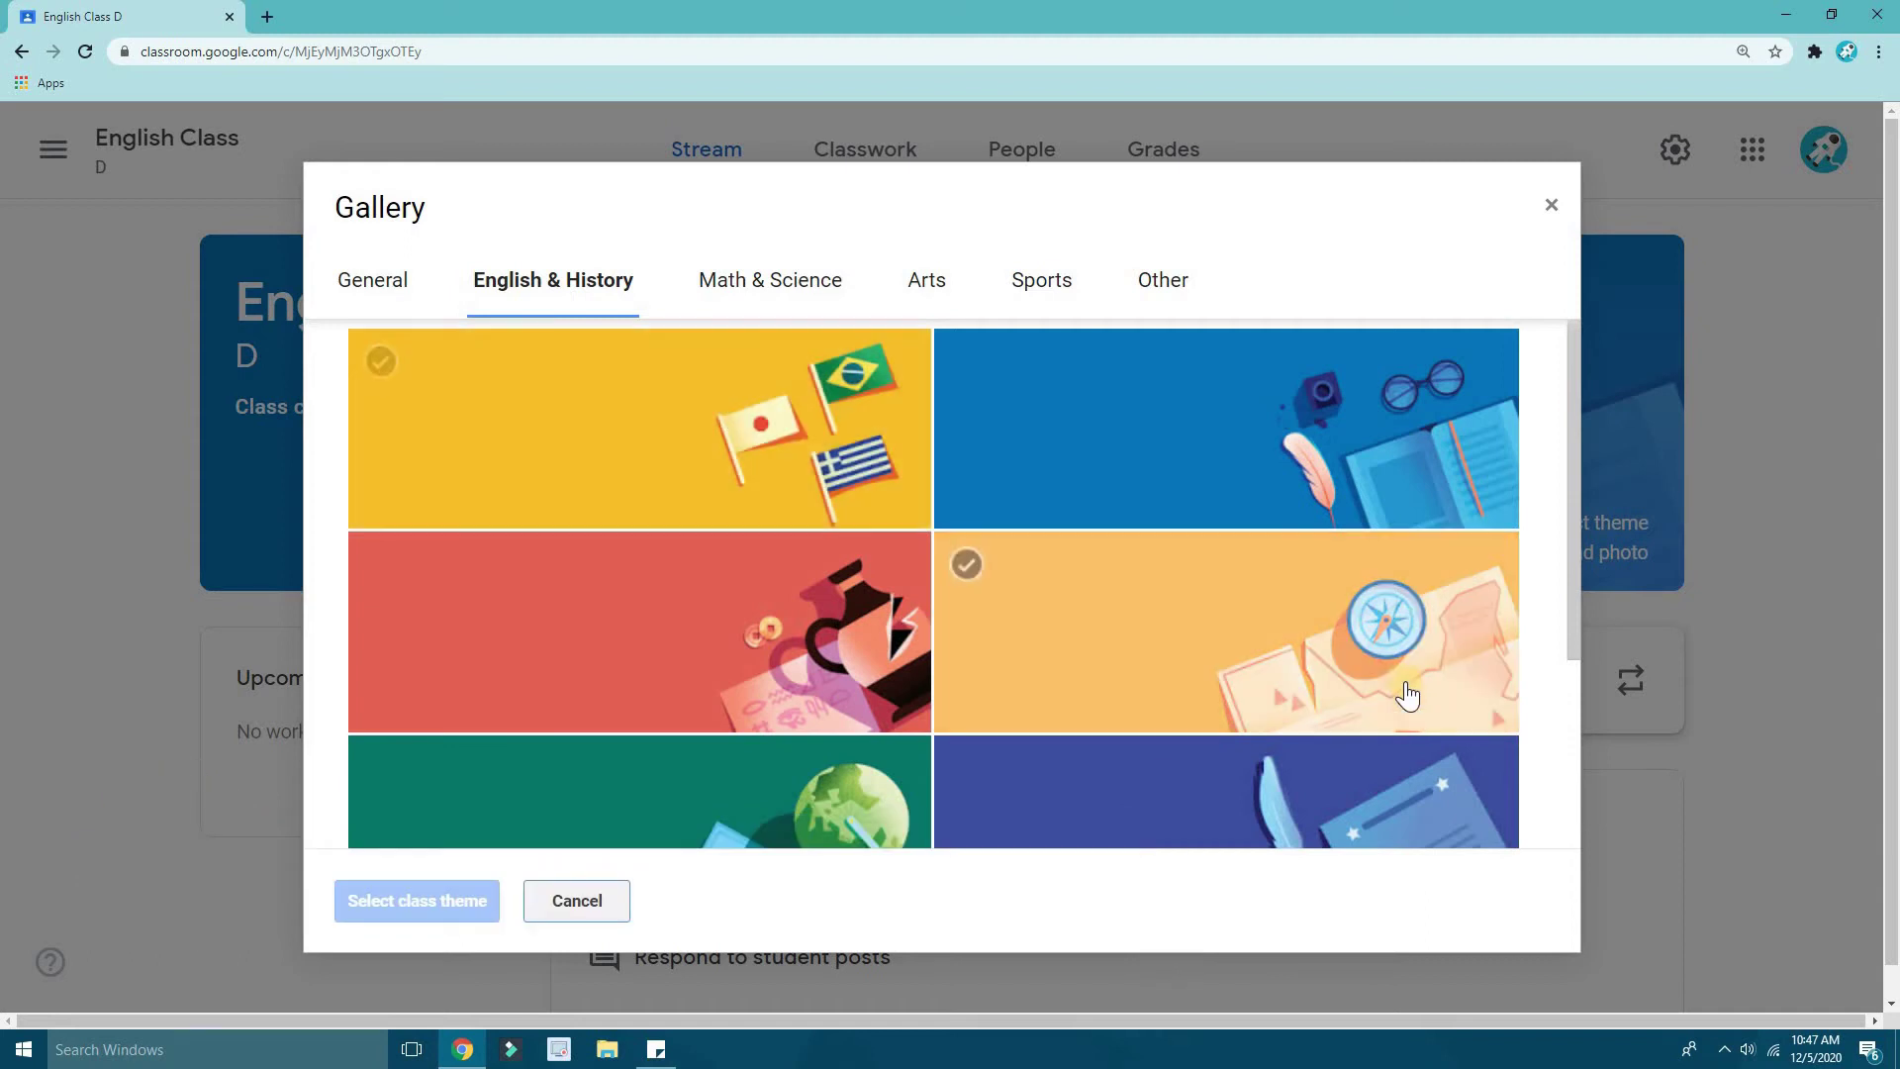
scroll(1072, 507, down, 3)
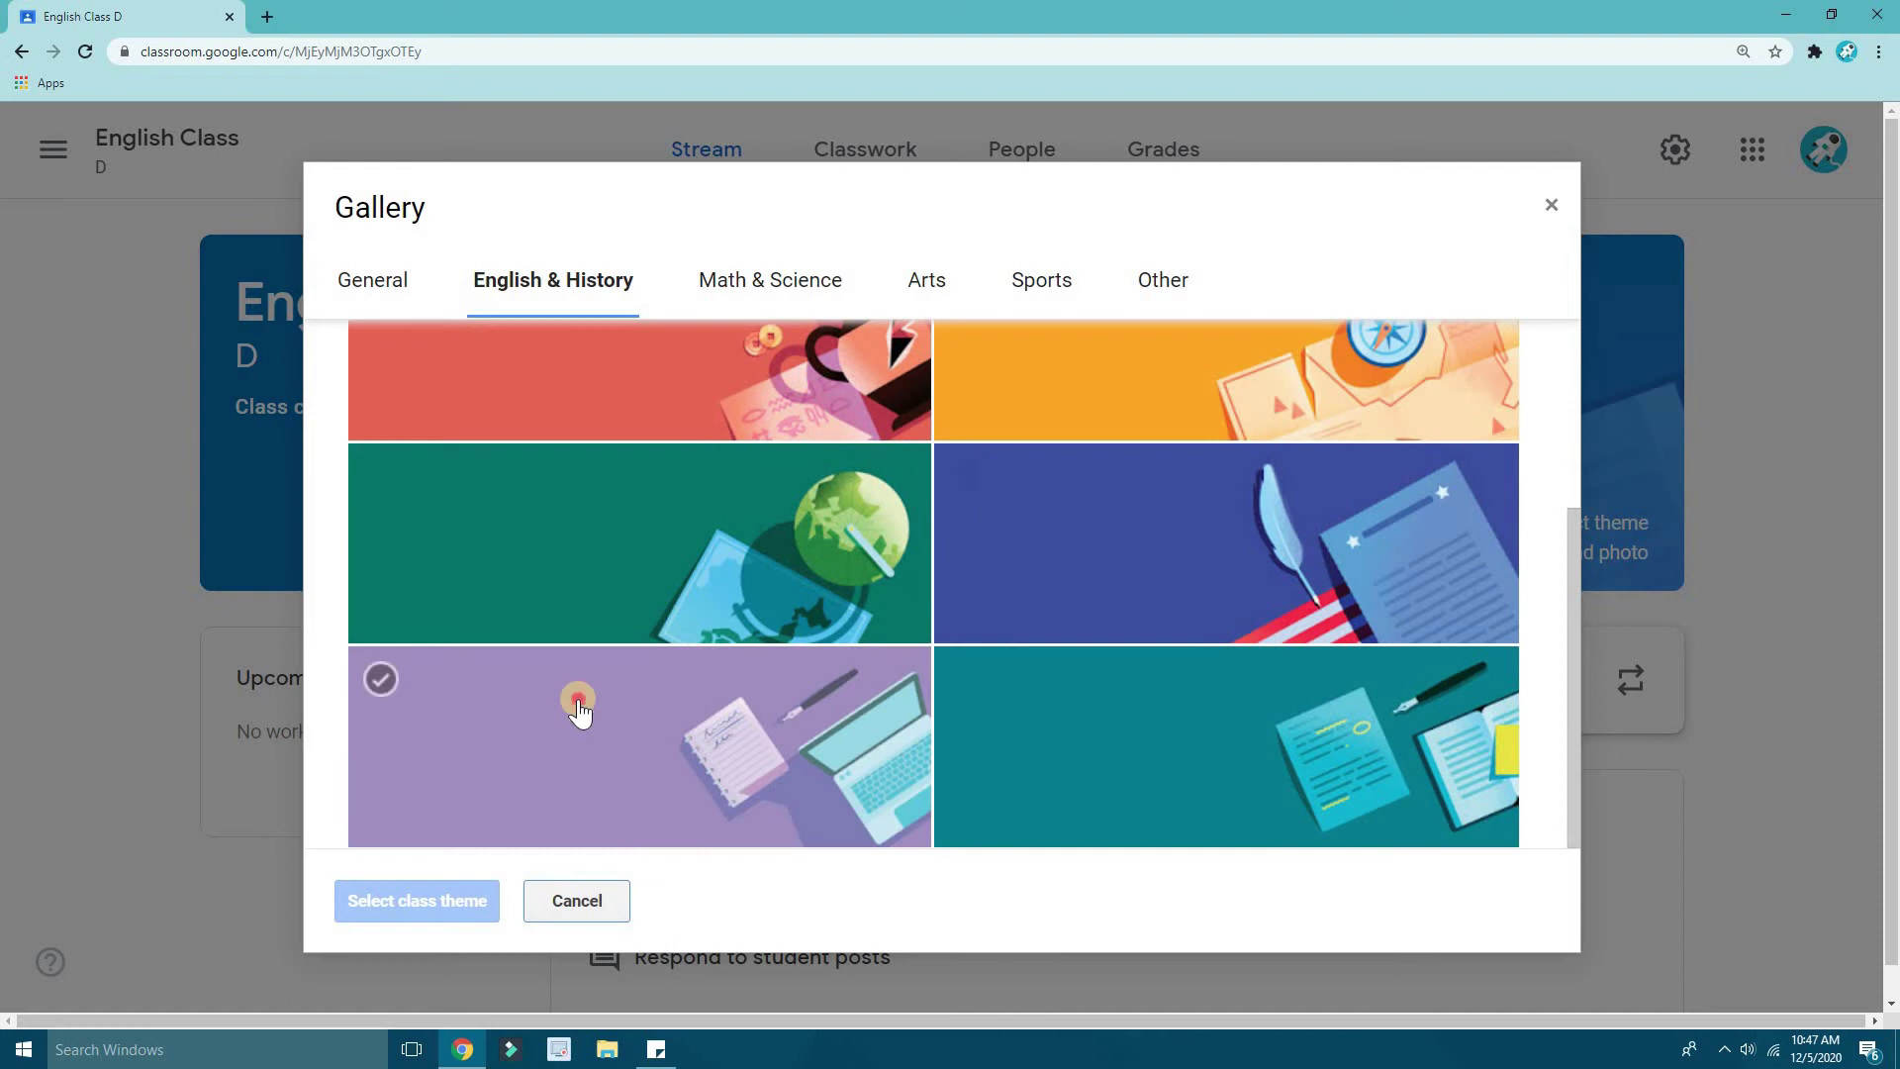
click(616, 809)
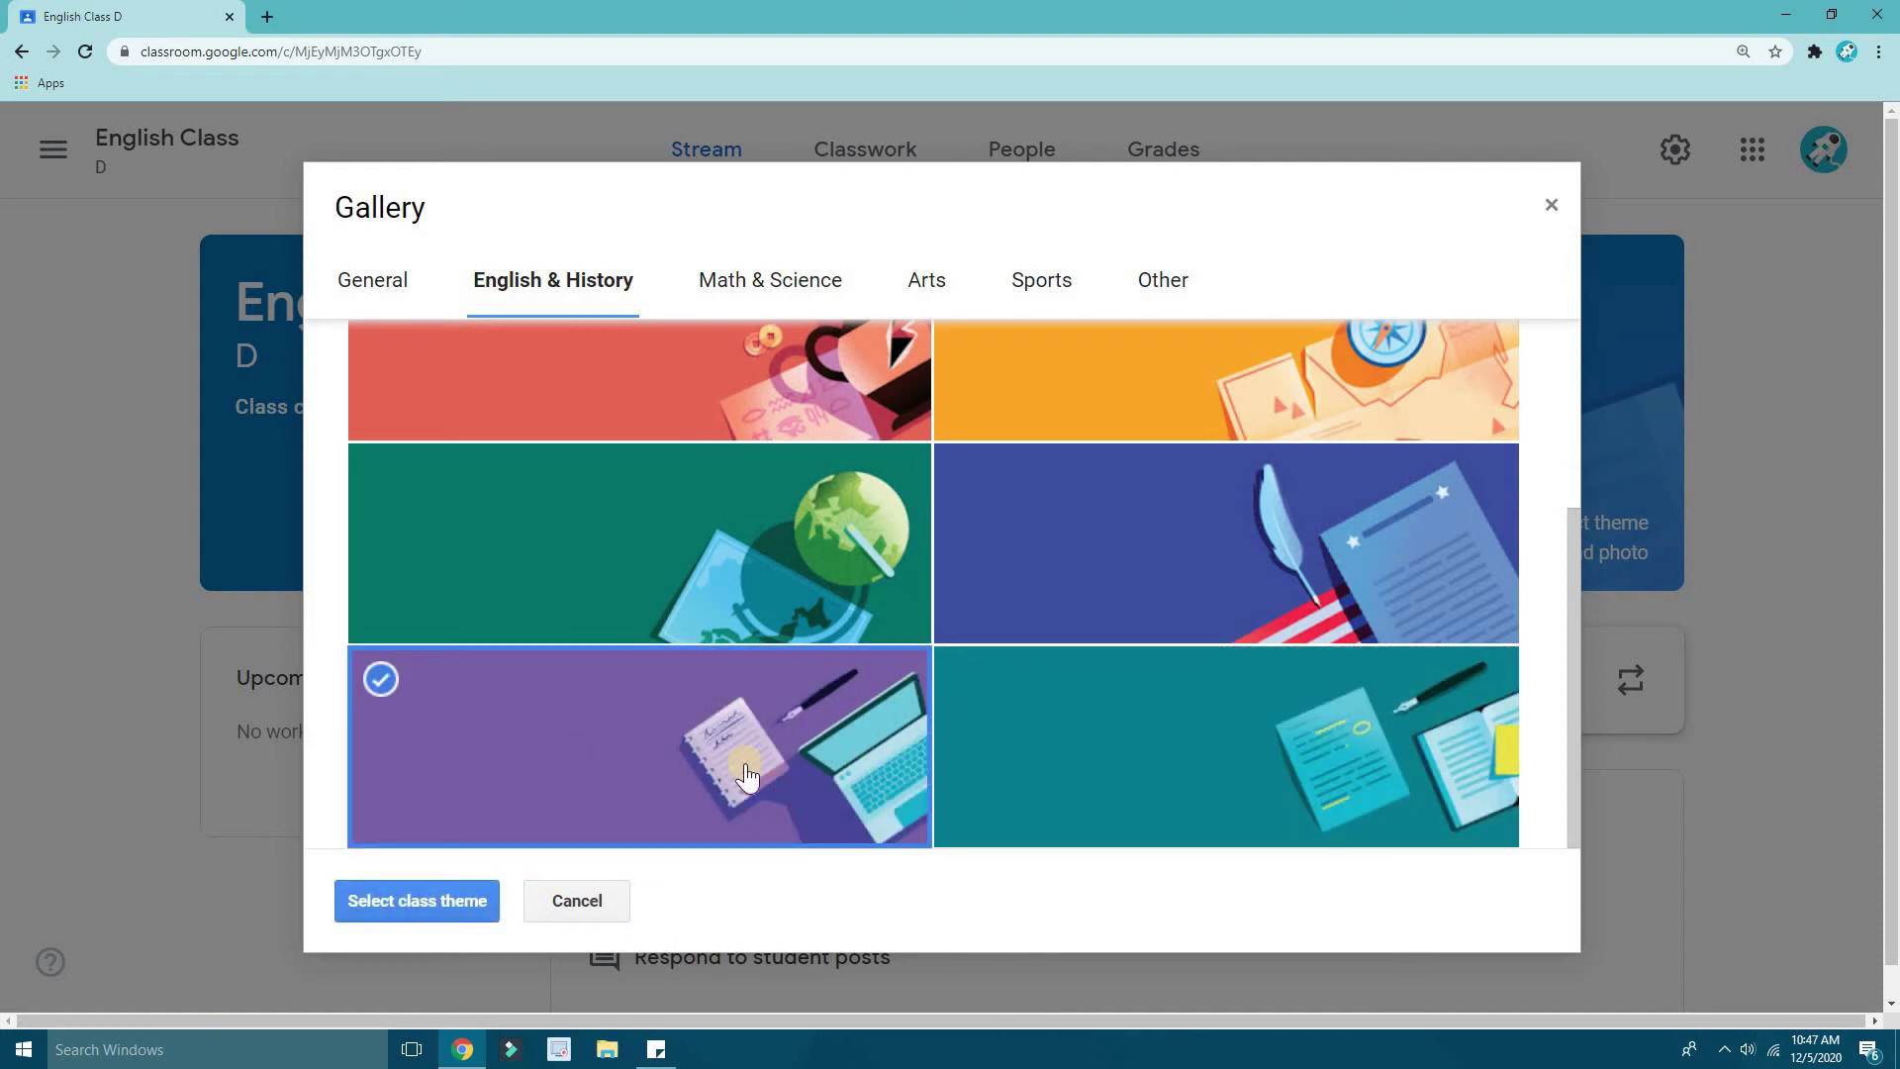
click(406, 899)
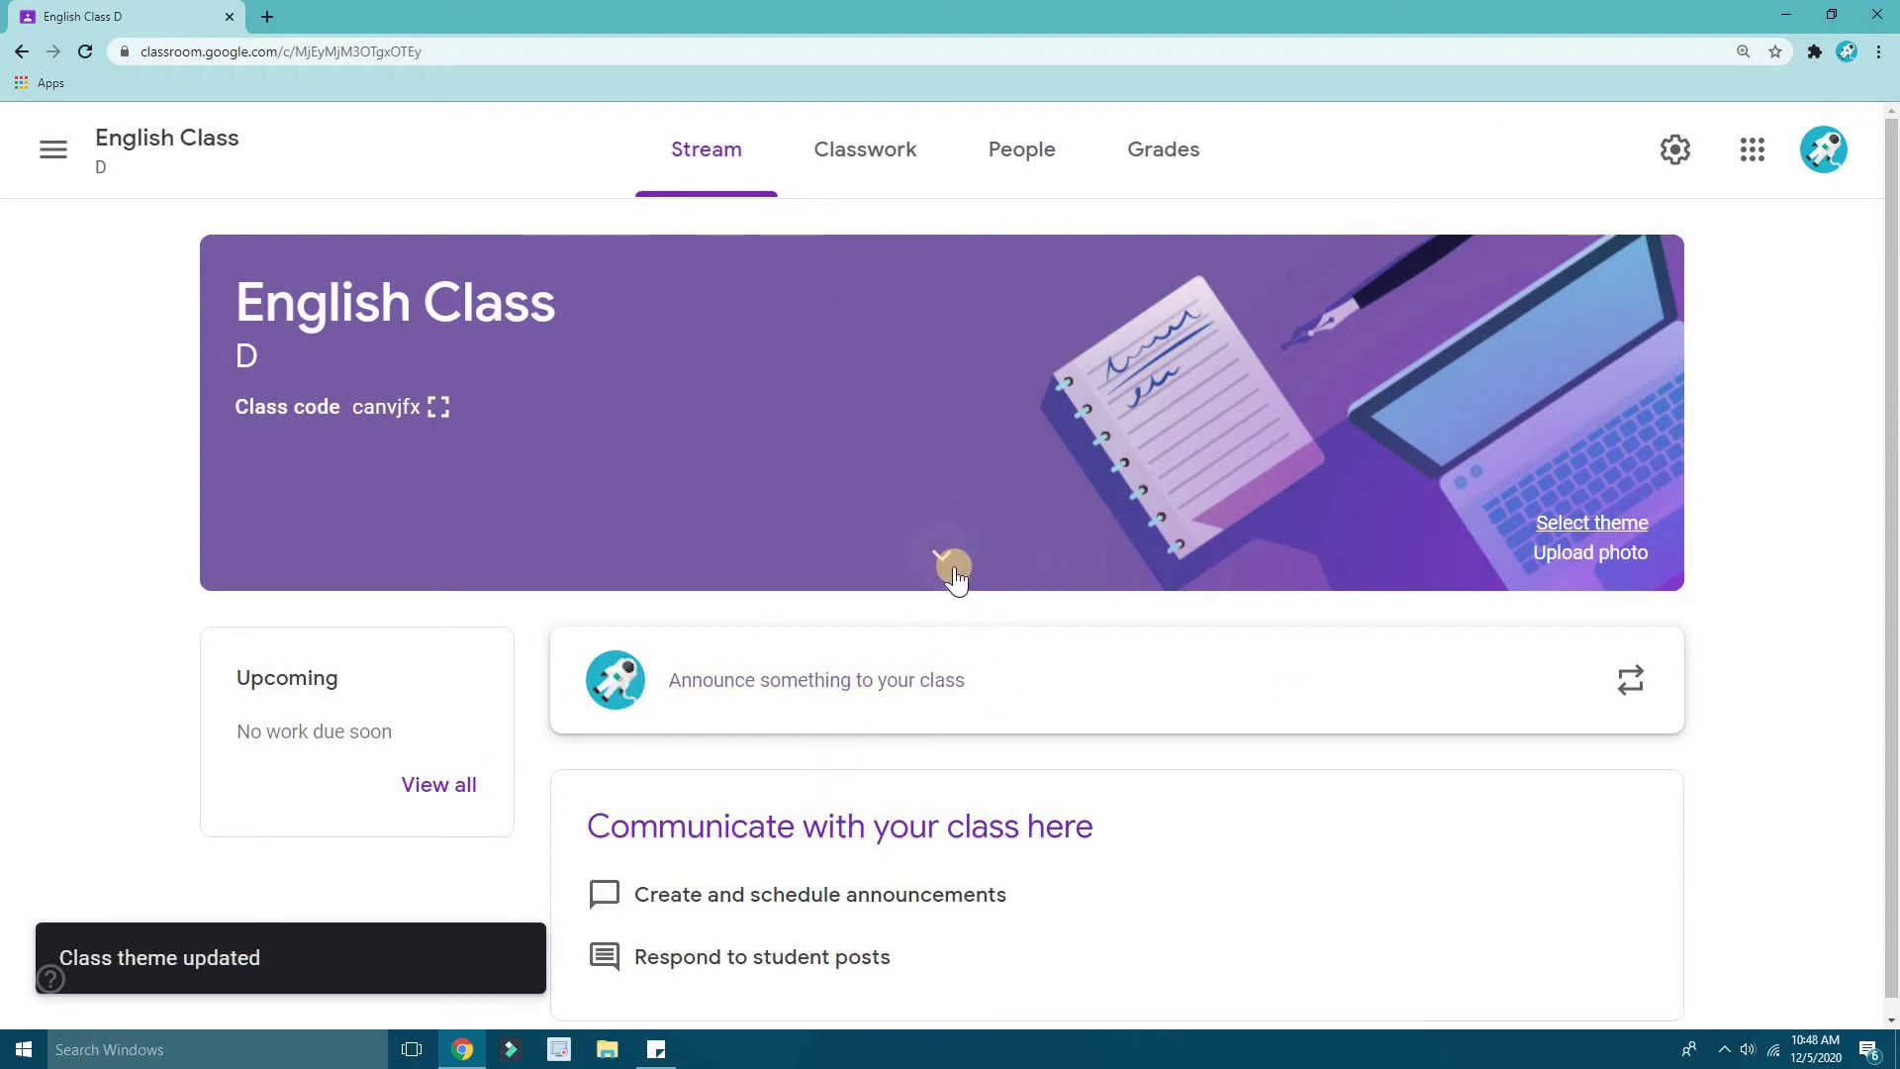
click(952, 572)
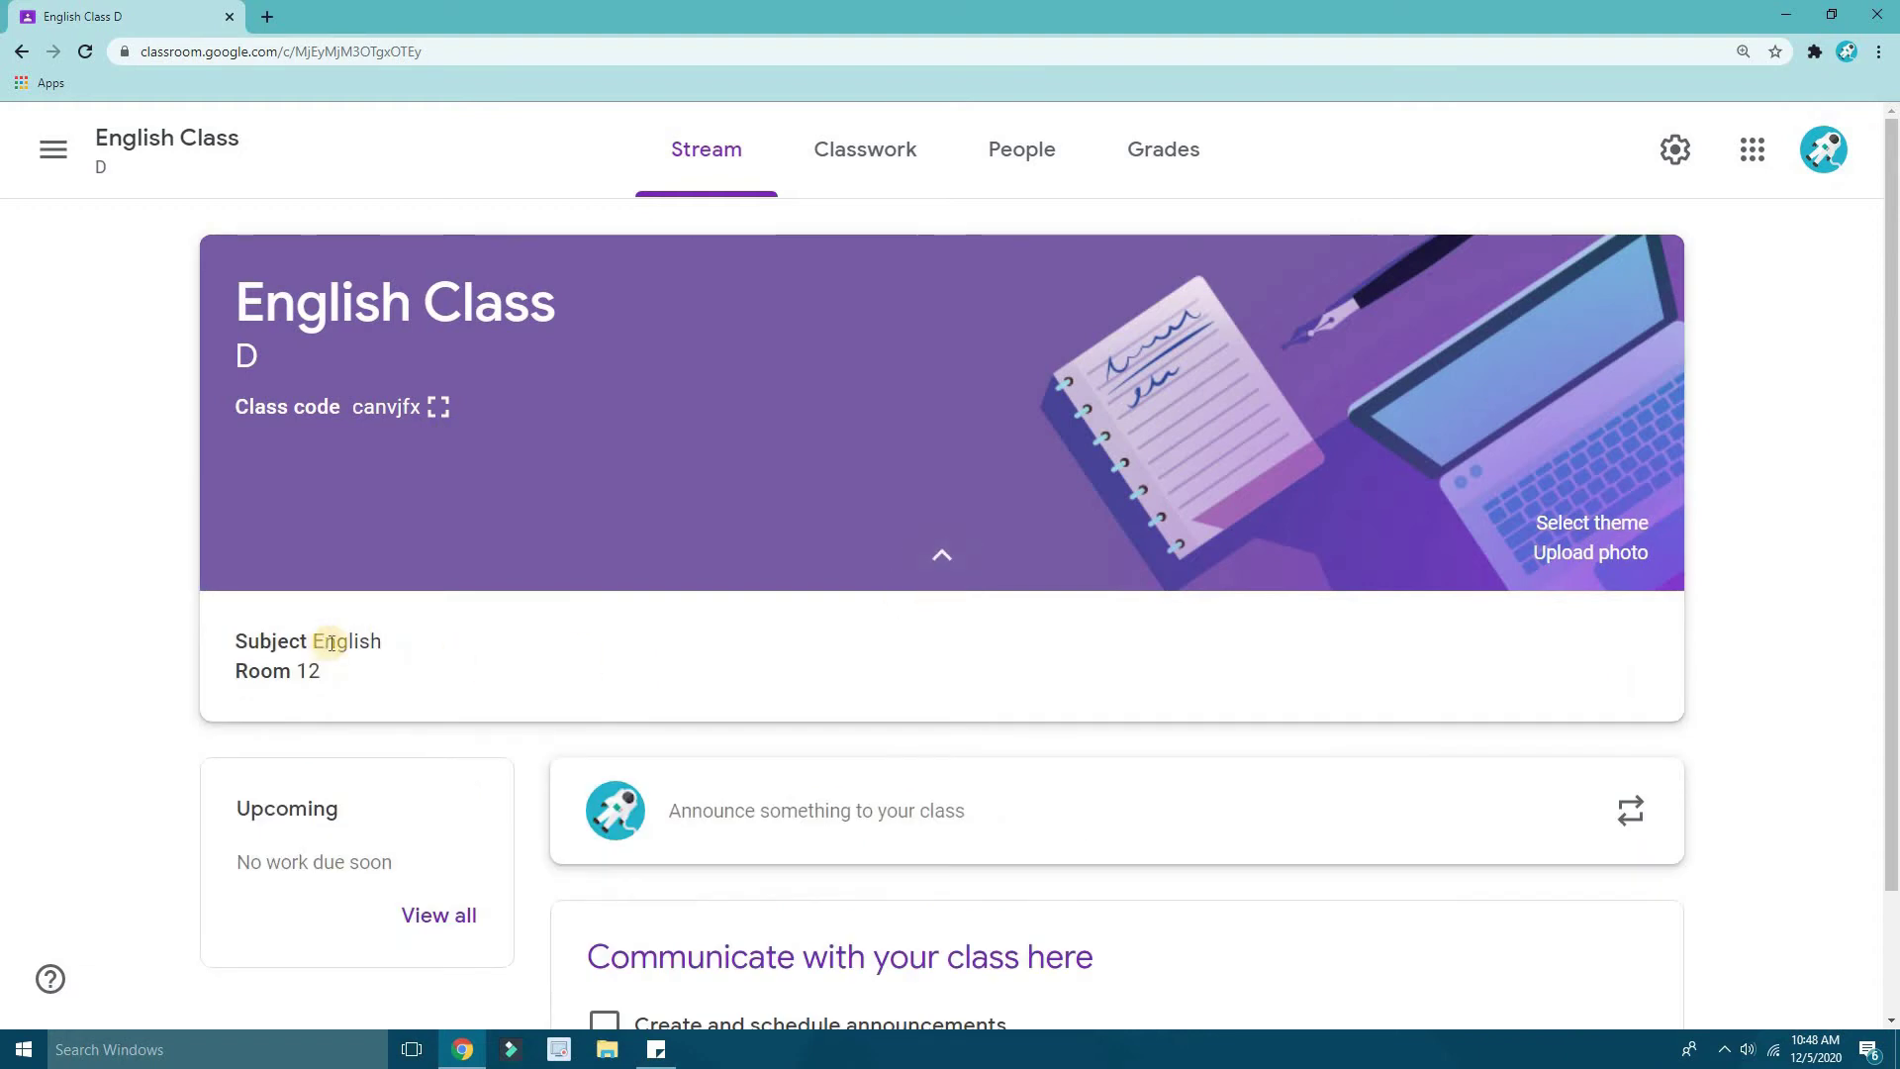
drag(312, 641, 557, 666)
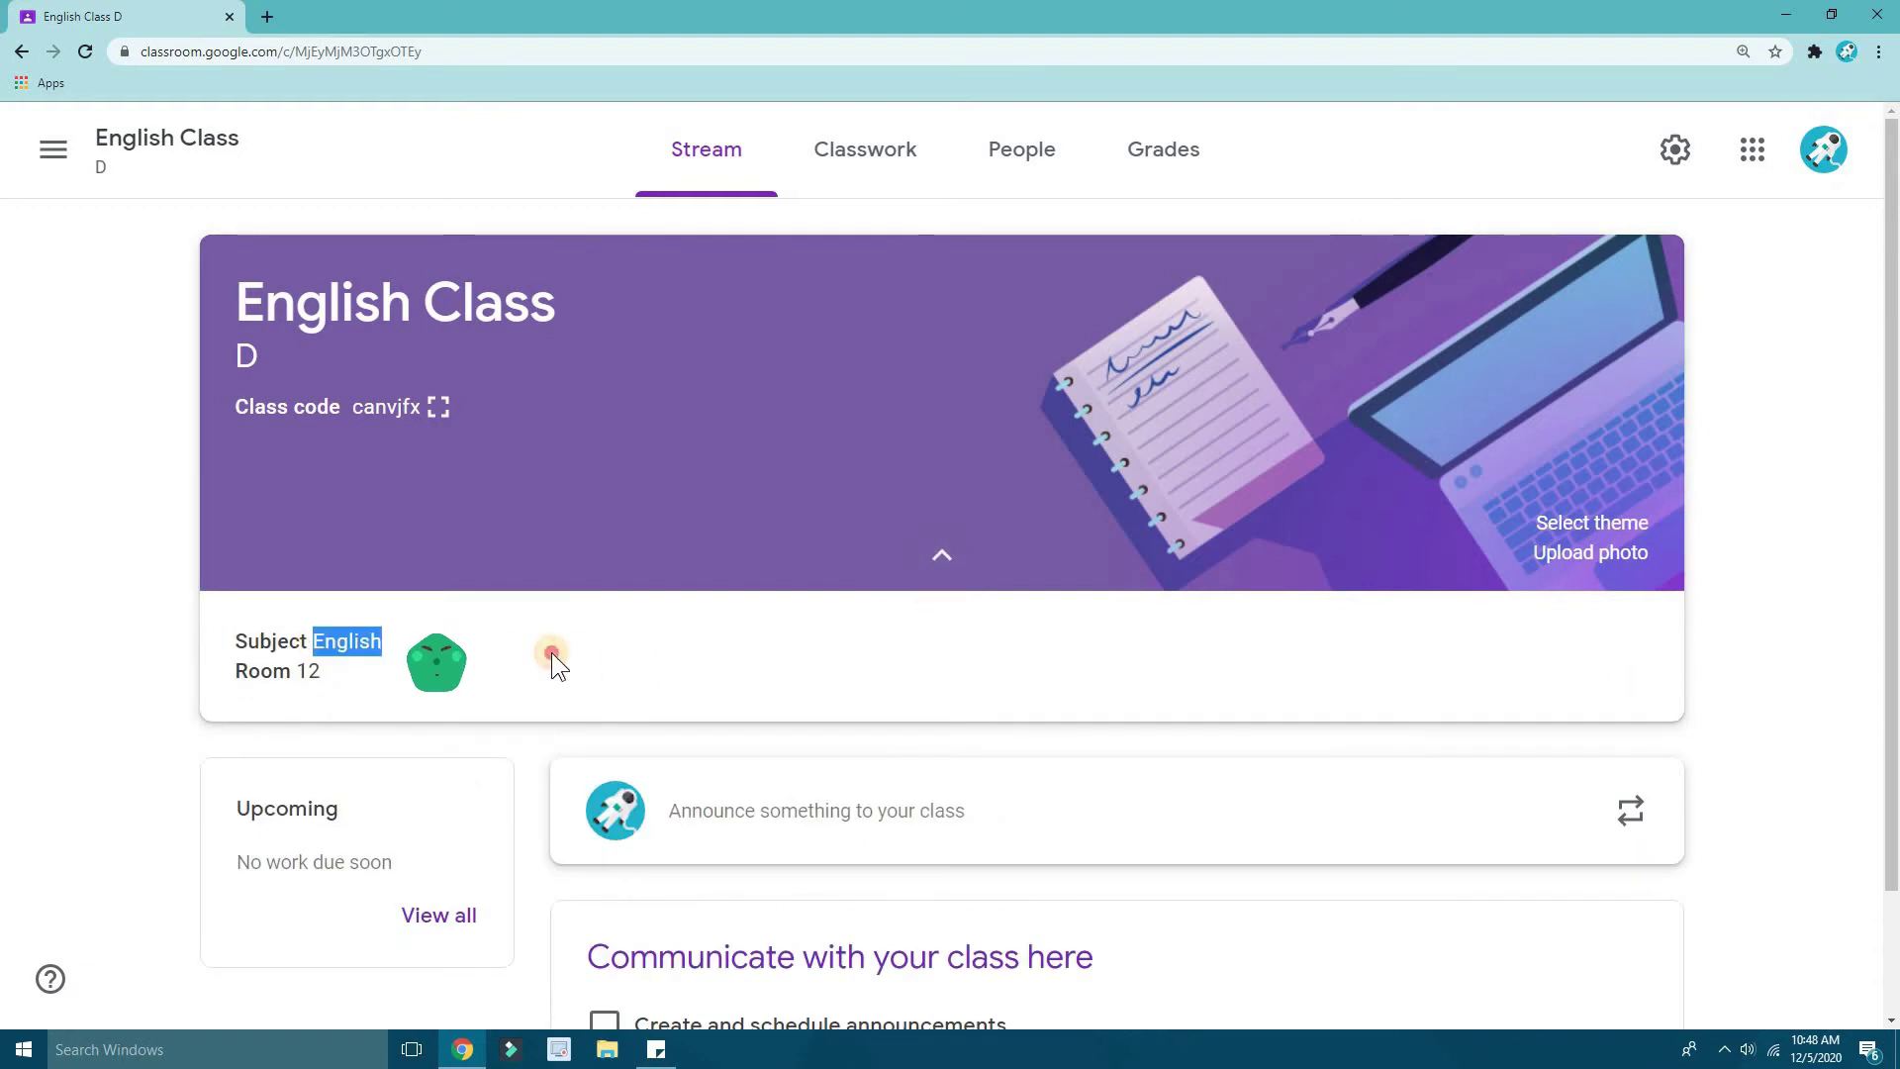
double_click(312, 673)
click(1060, 573)
click(952, 569)
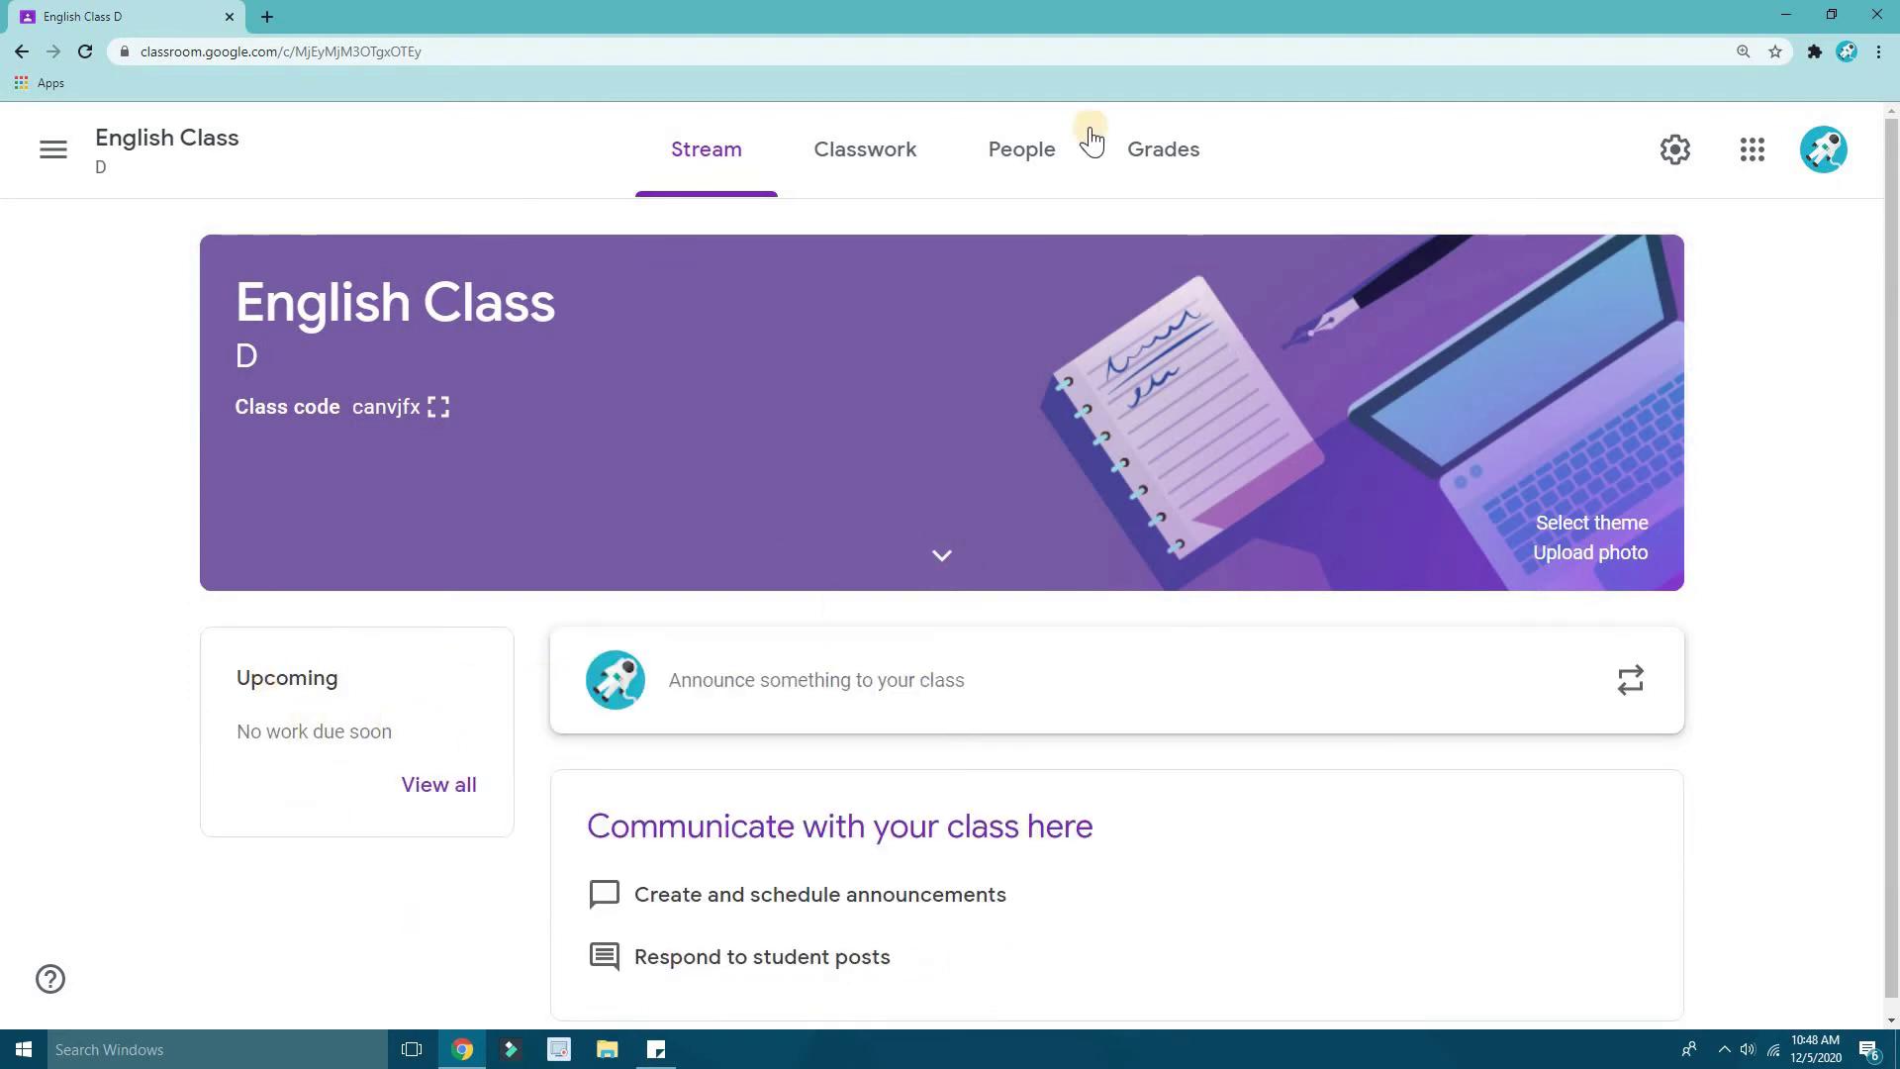
click(1047, 149)
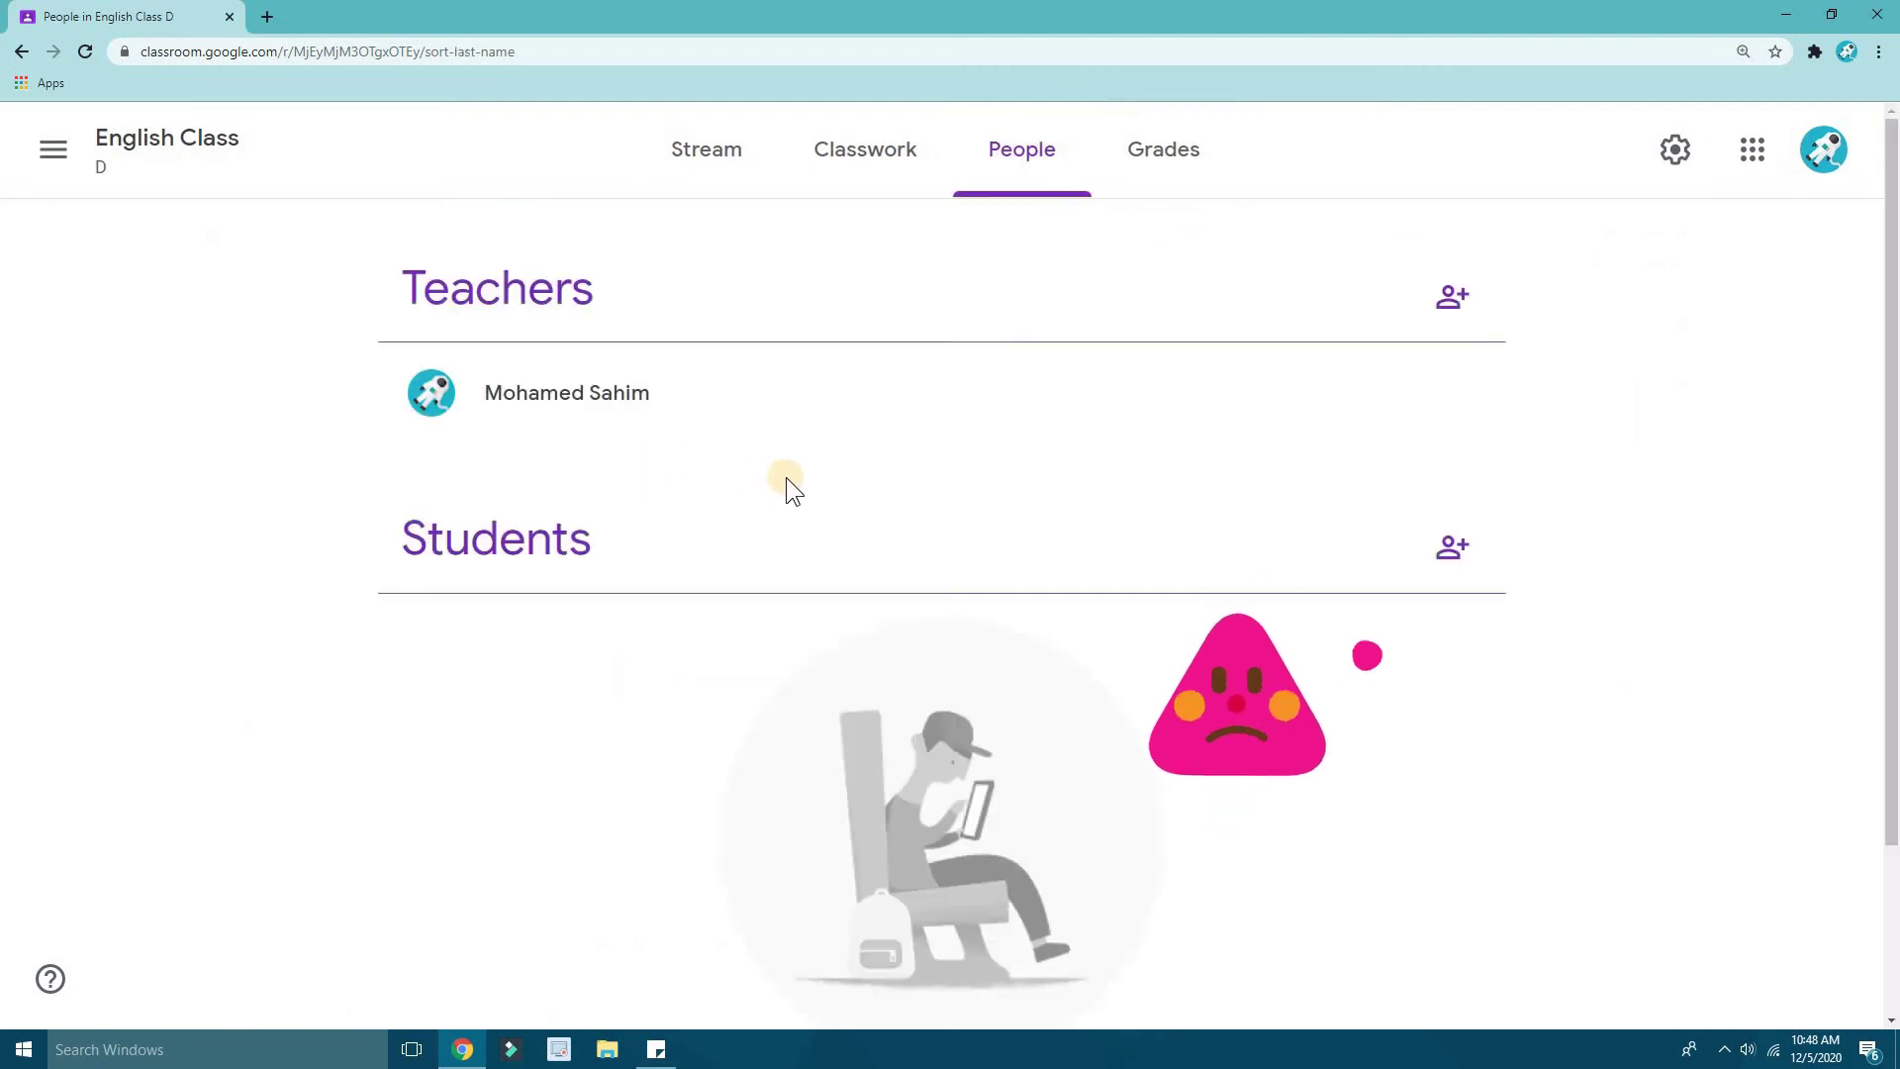
scroll(940, 683, down, 2)
right_click(964, 629)
click(1023, 503)
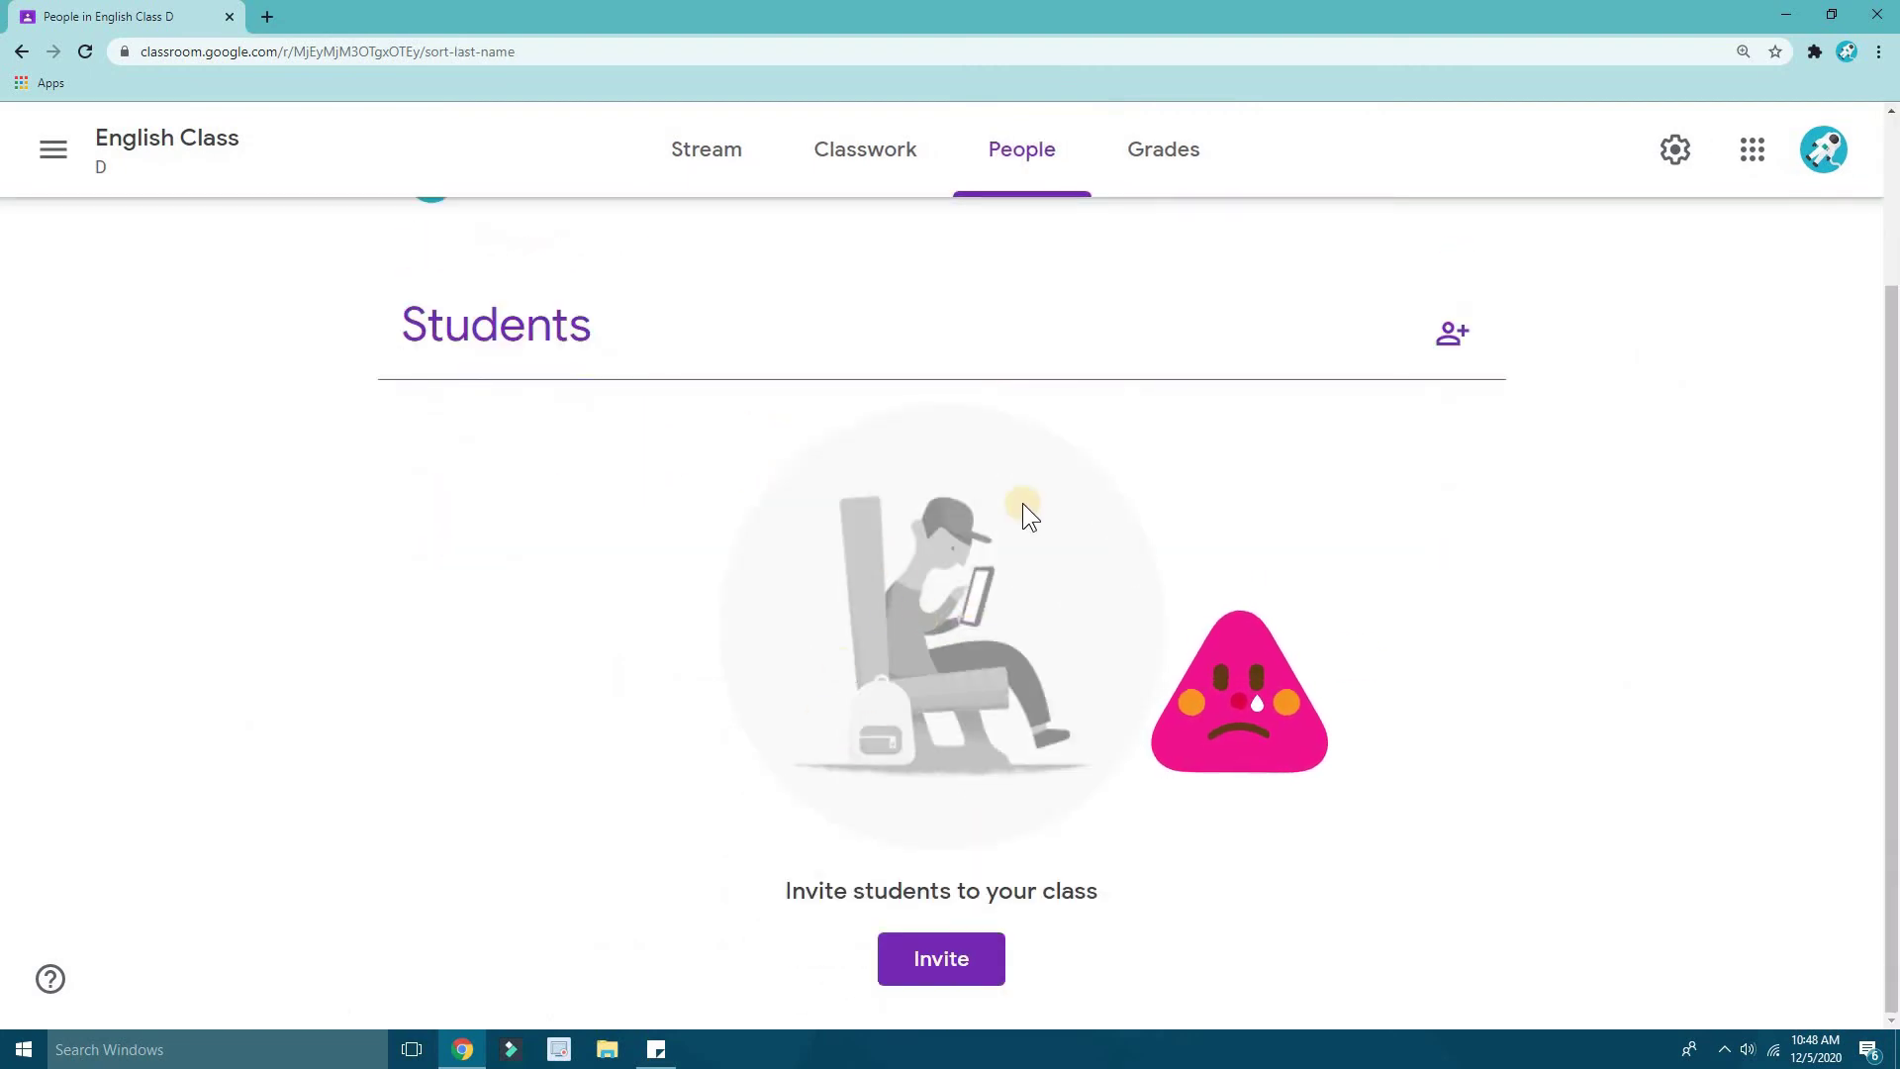
drag(765, 891, 1217, 874)
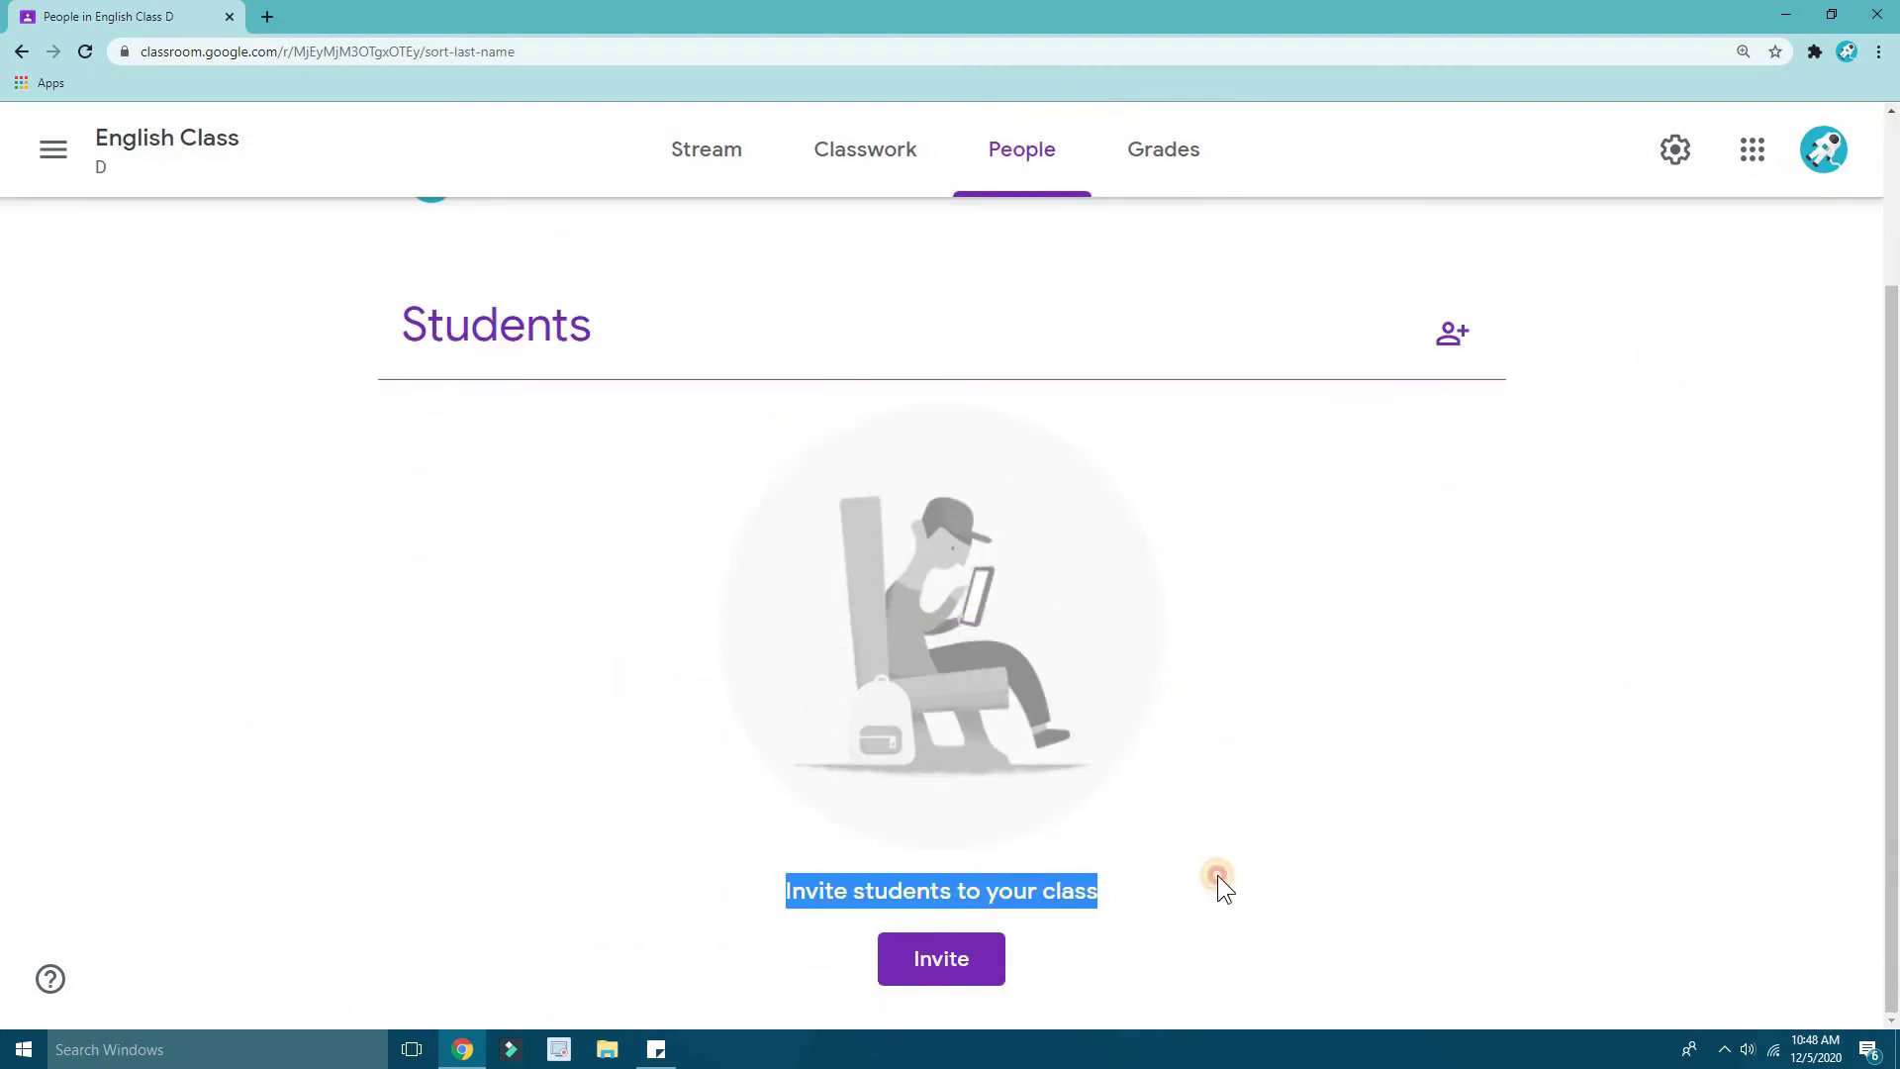
click(1293, 729)
scroll(1100, 668, up, 2)
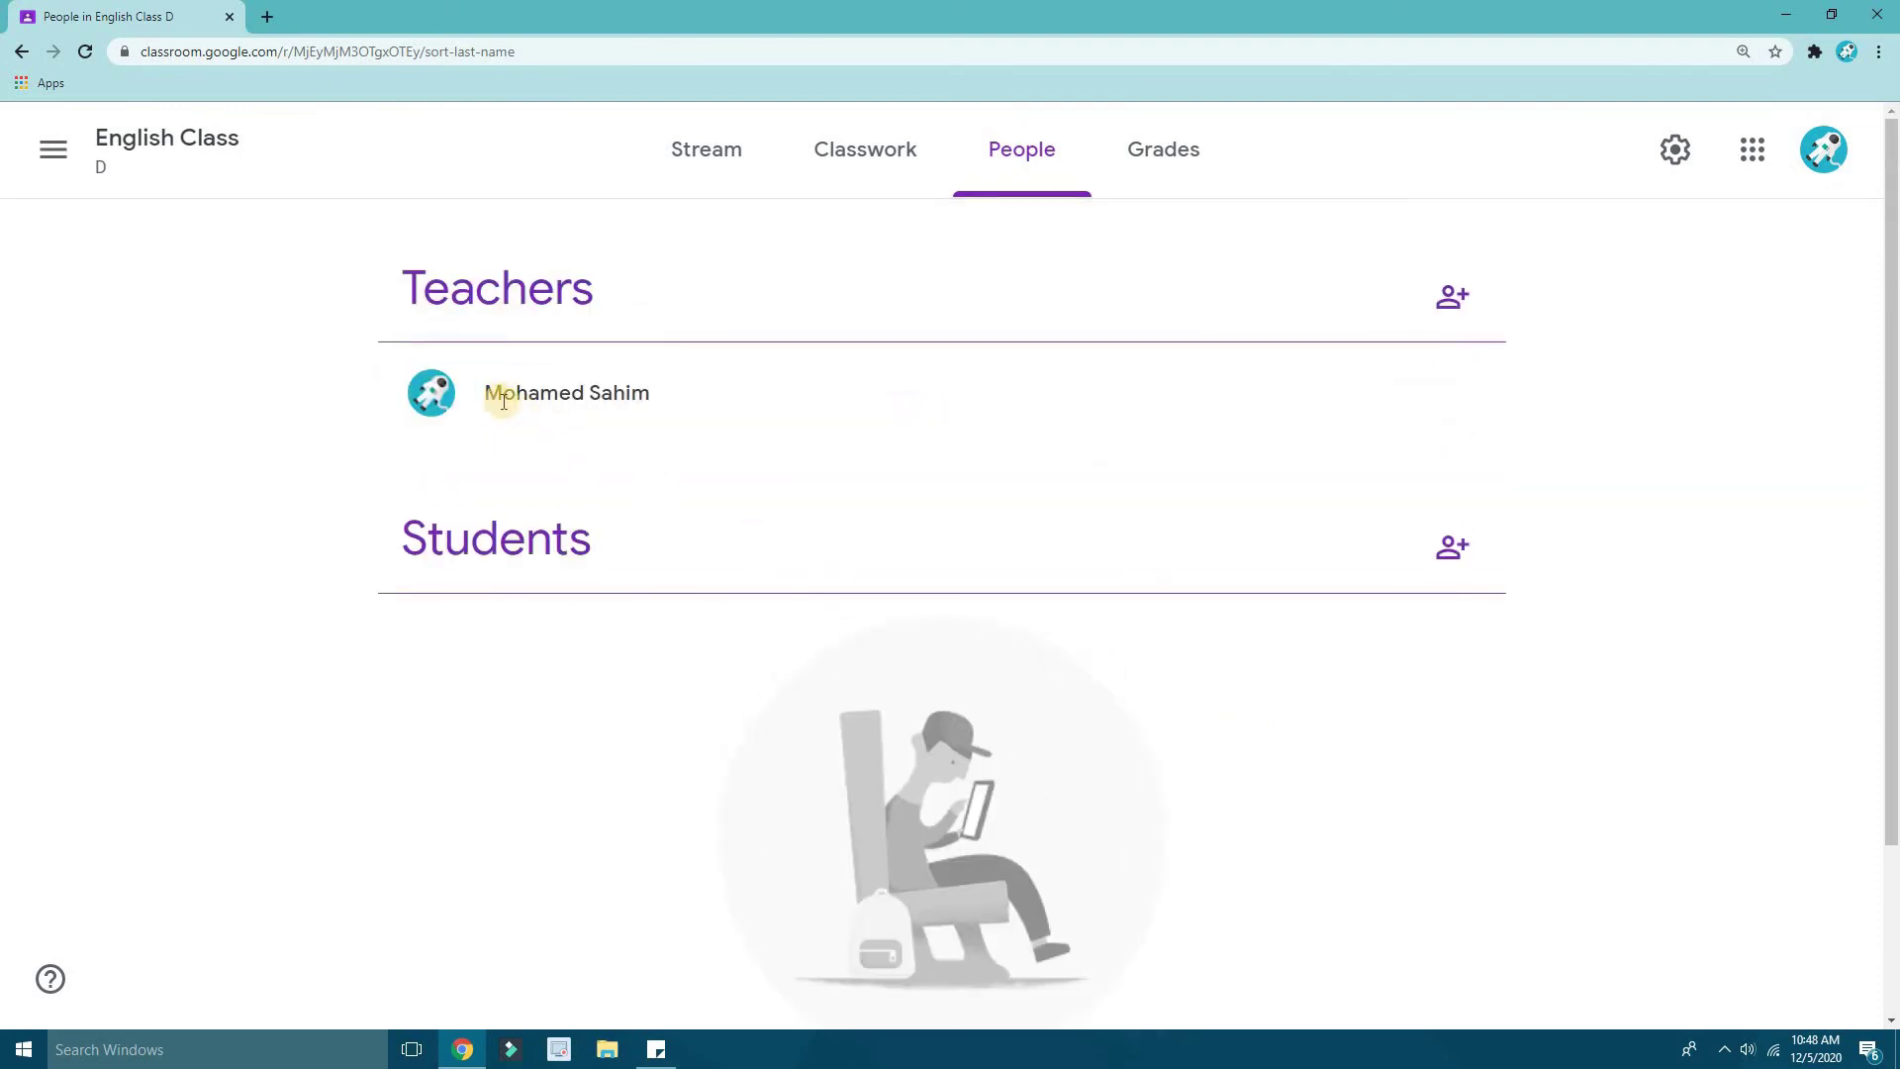
triple_click(525, 389)
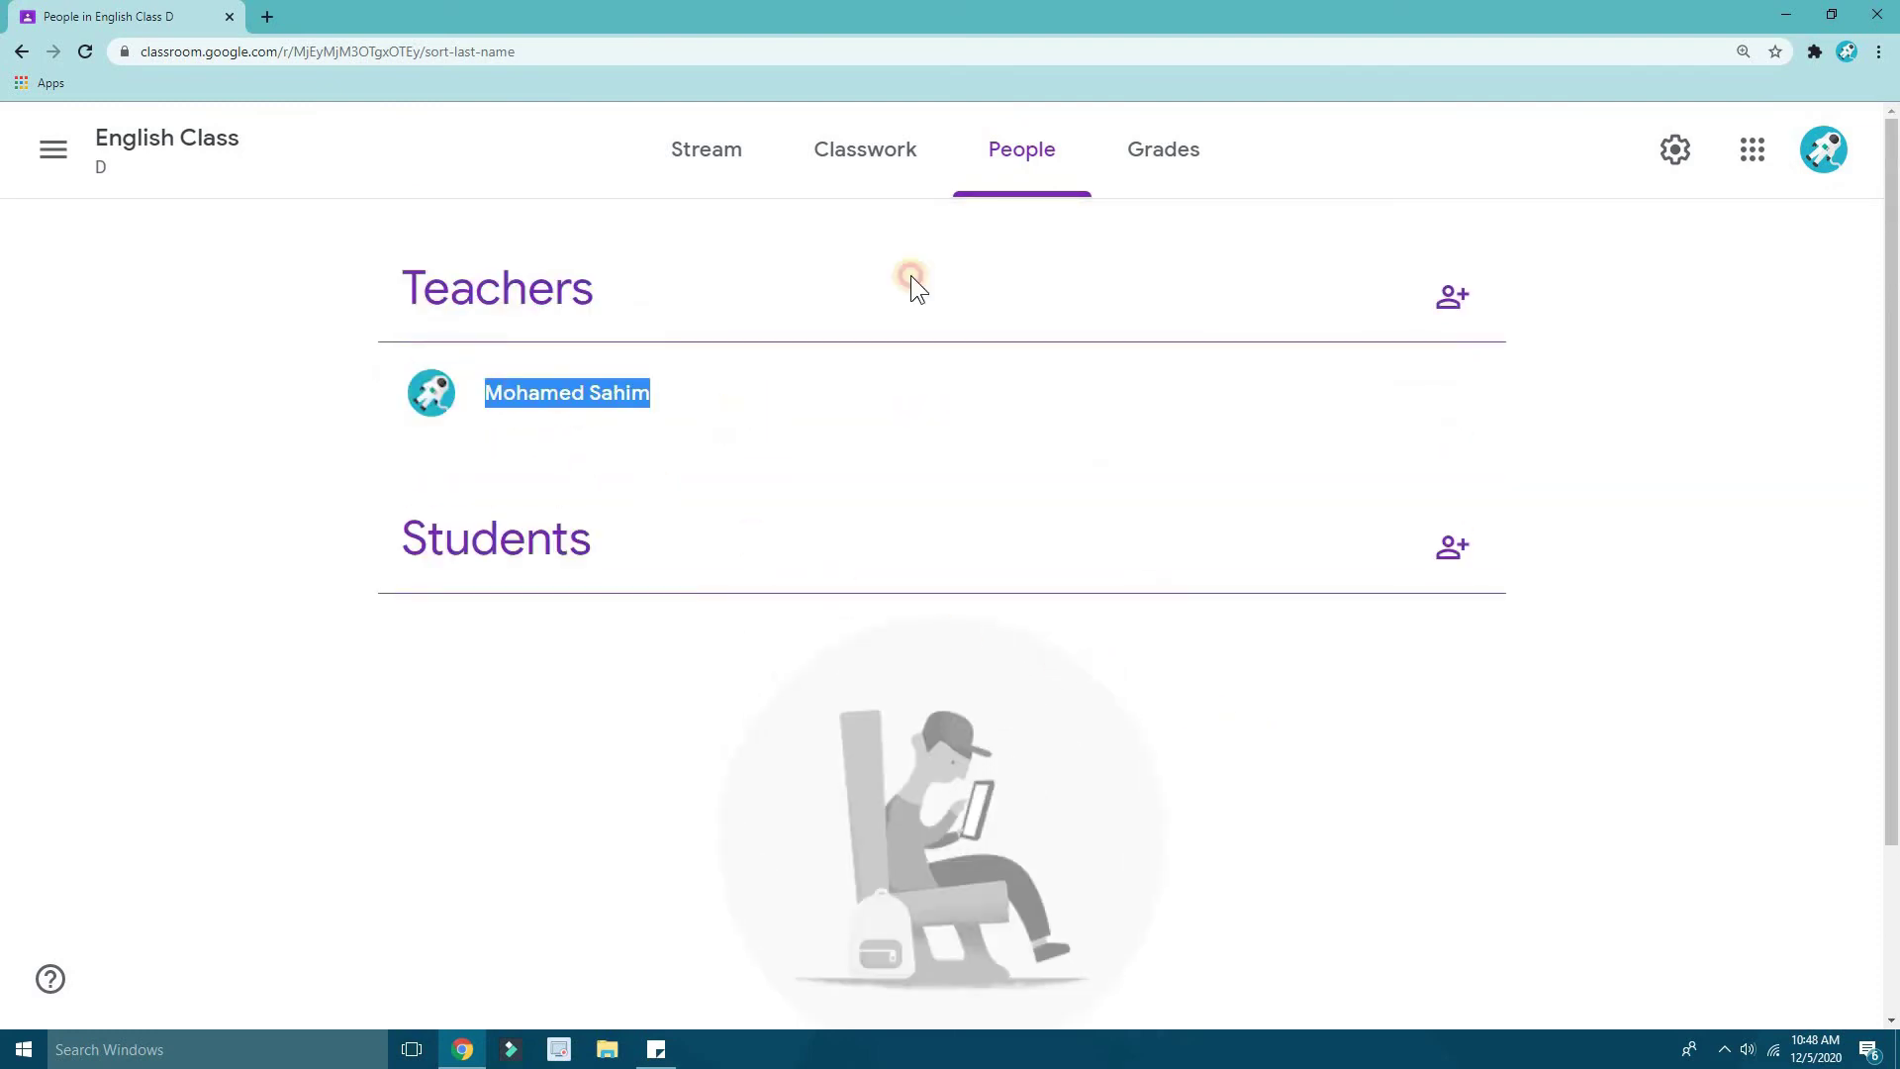
click(1164, 151)
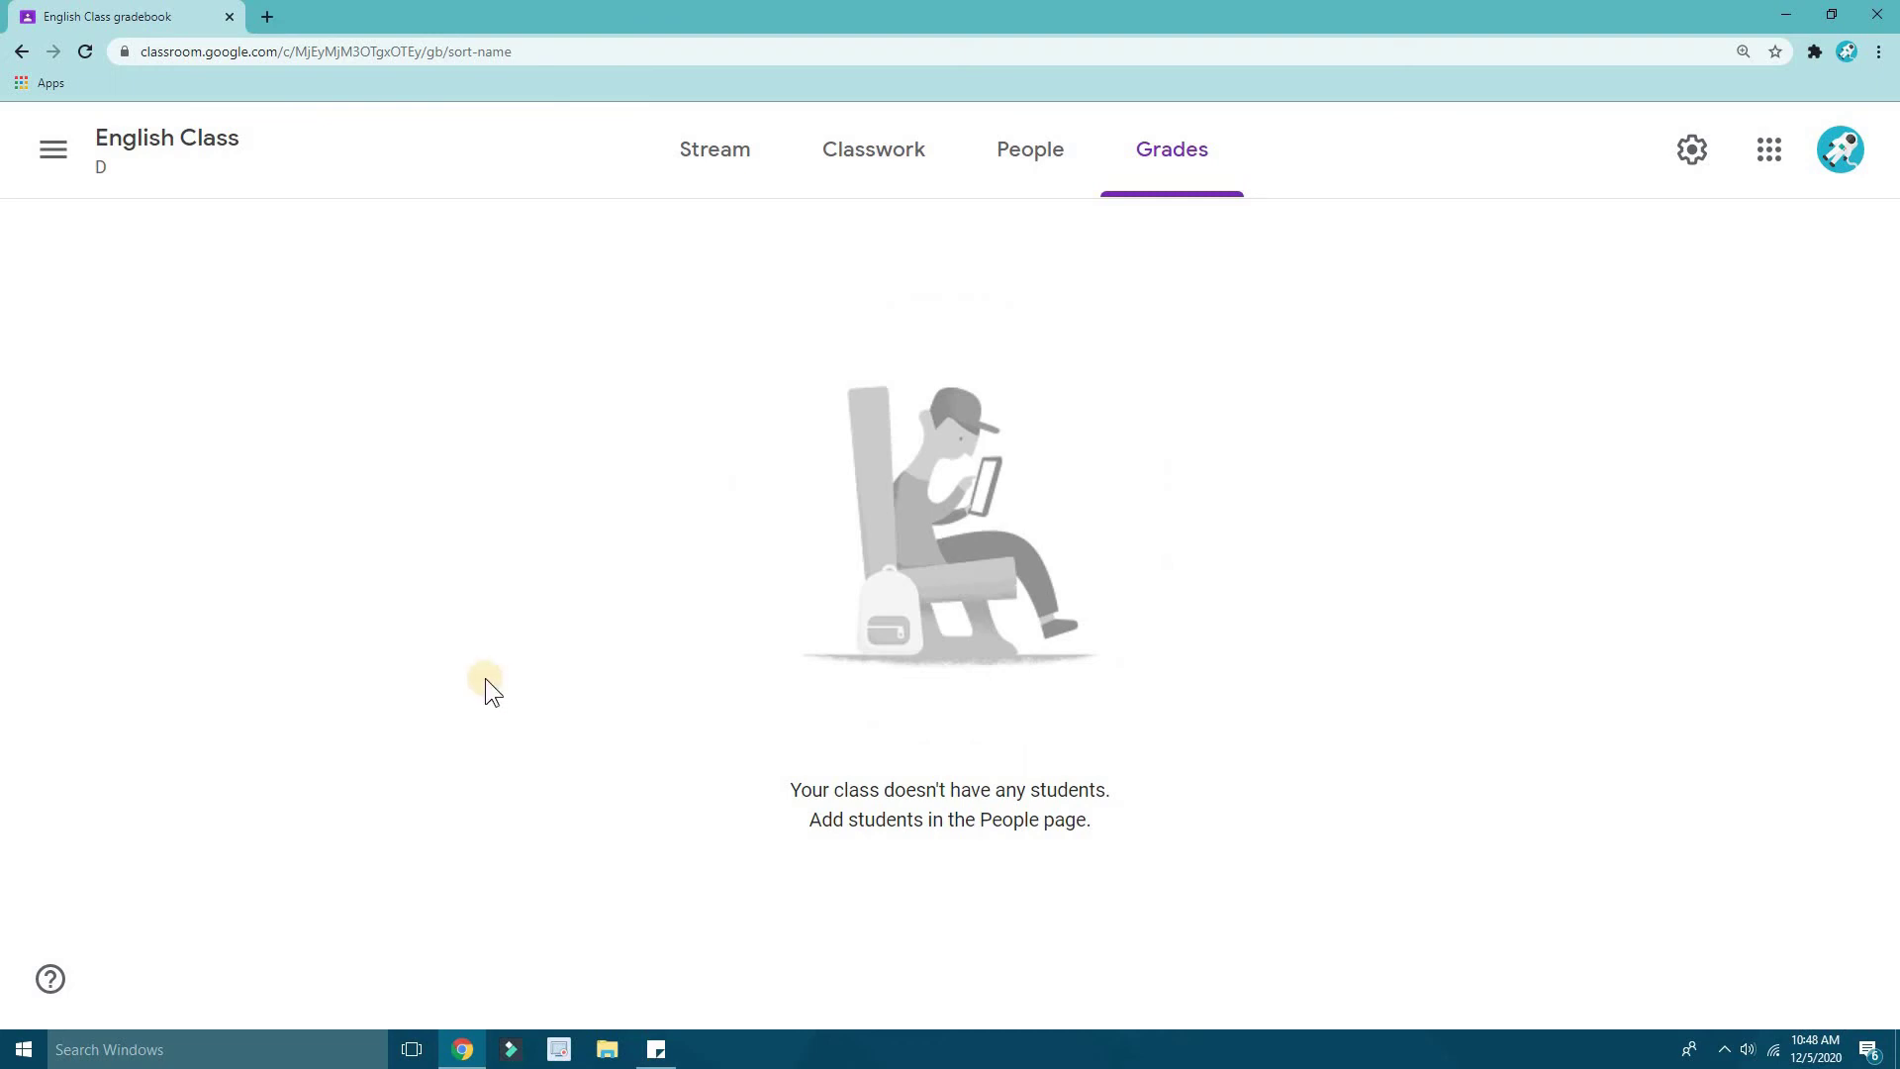
click(731, 178)
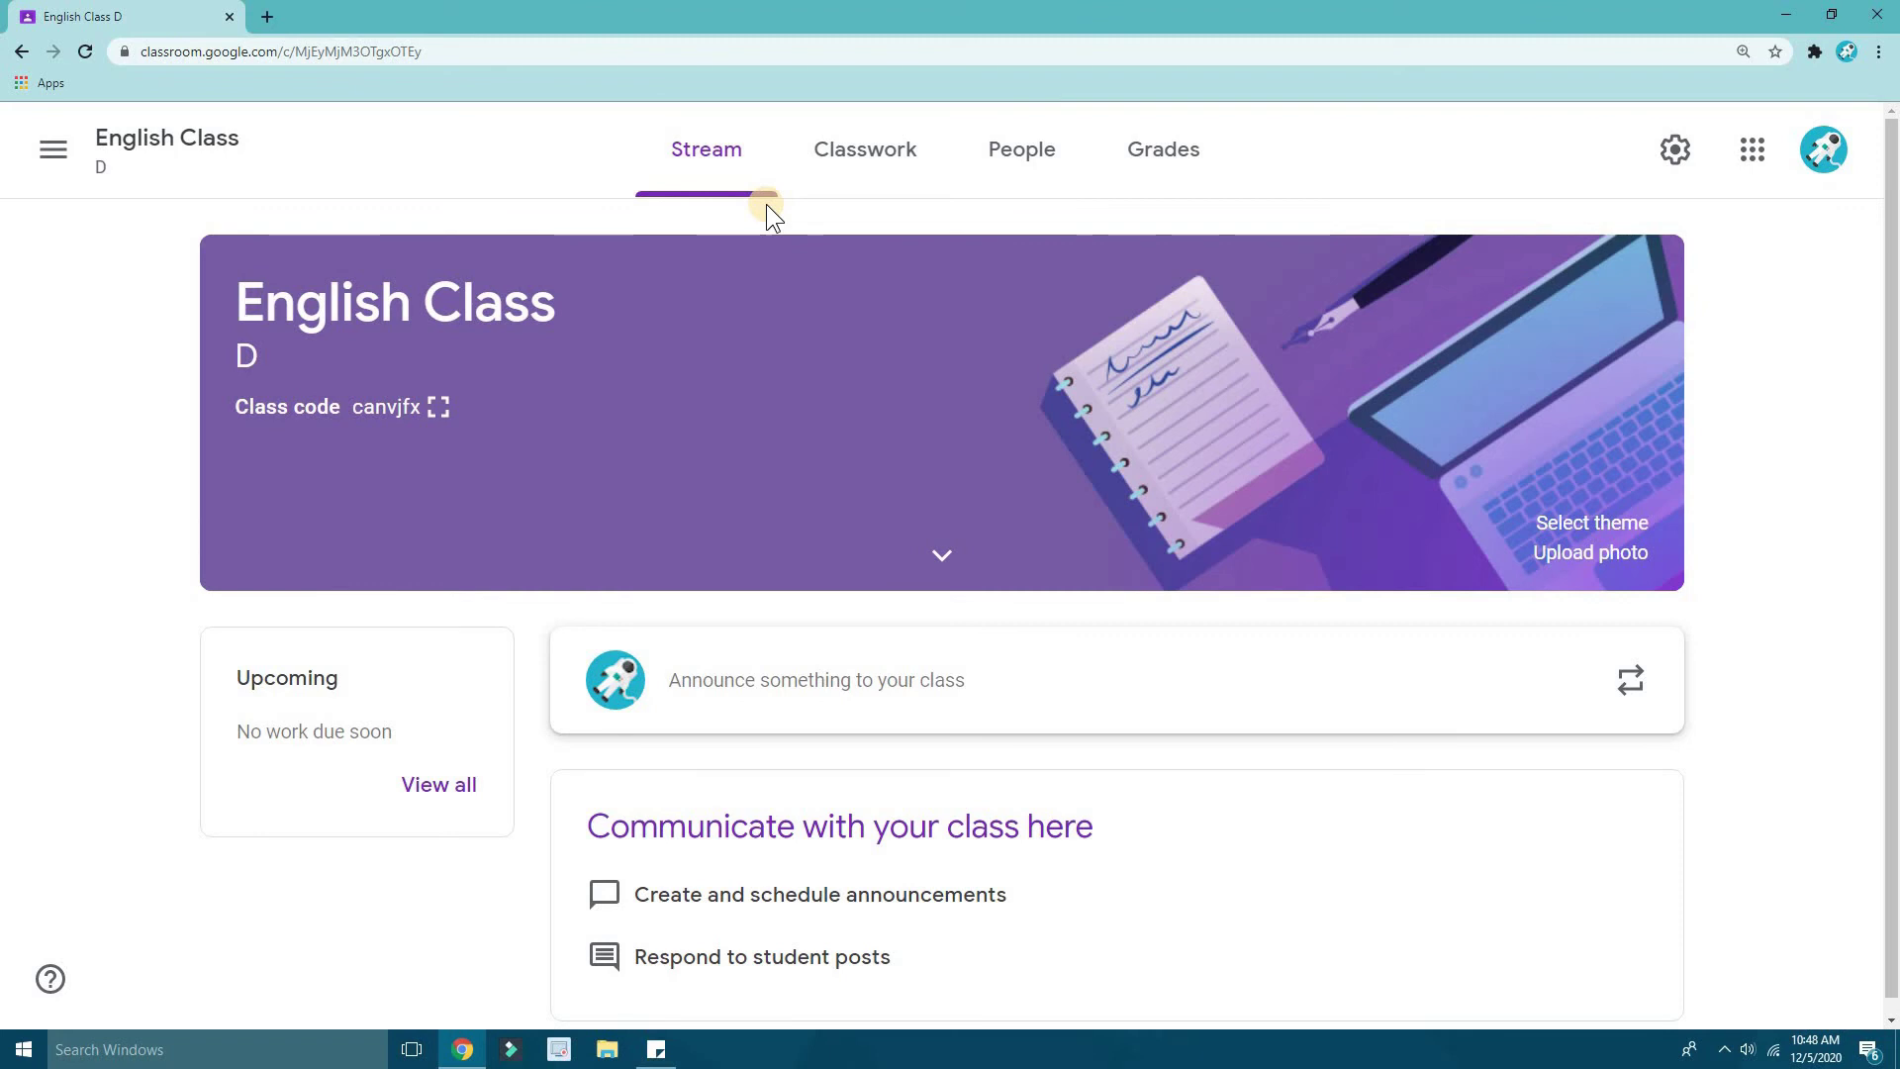
- Close the English Class D tab and launch Classroom from the Google apps list
click(259, 13)
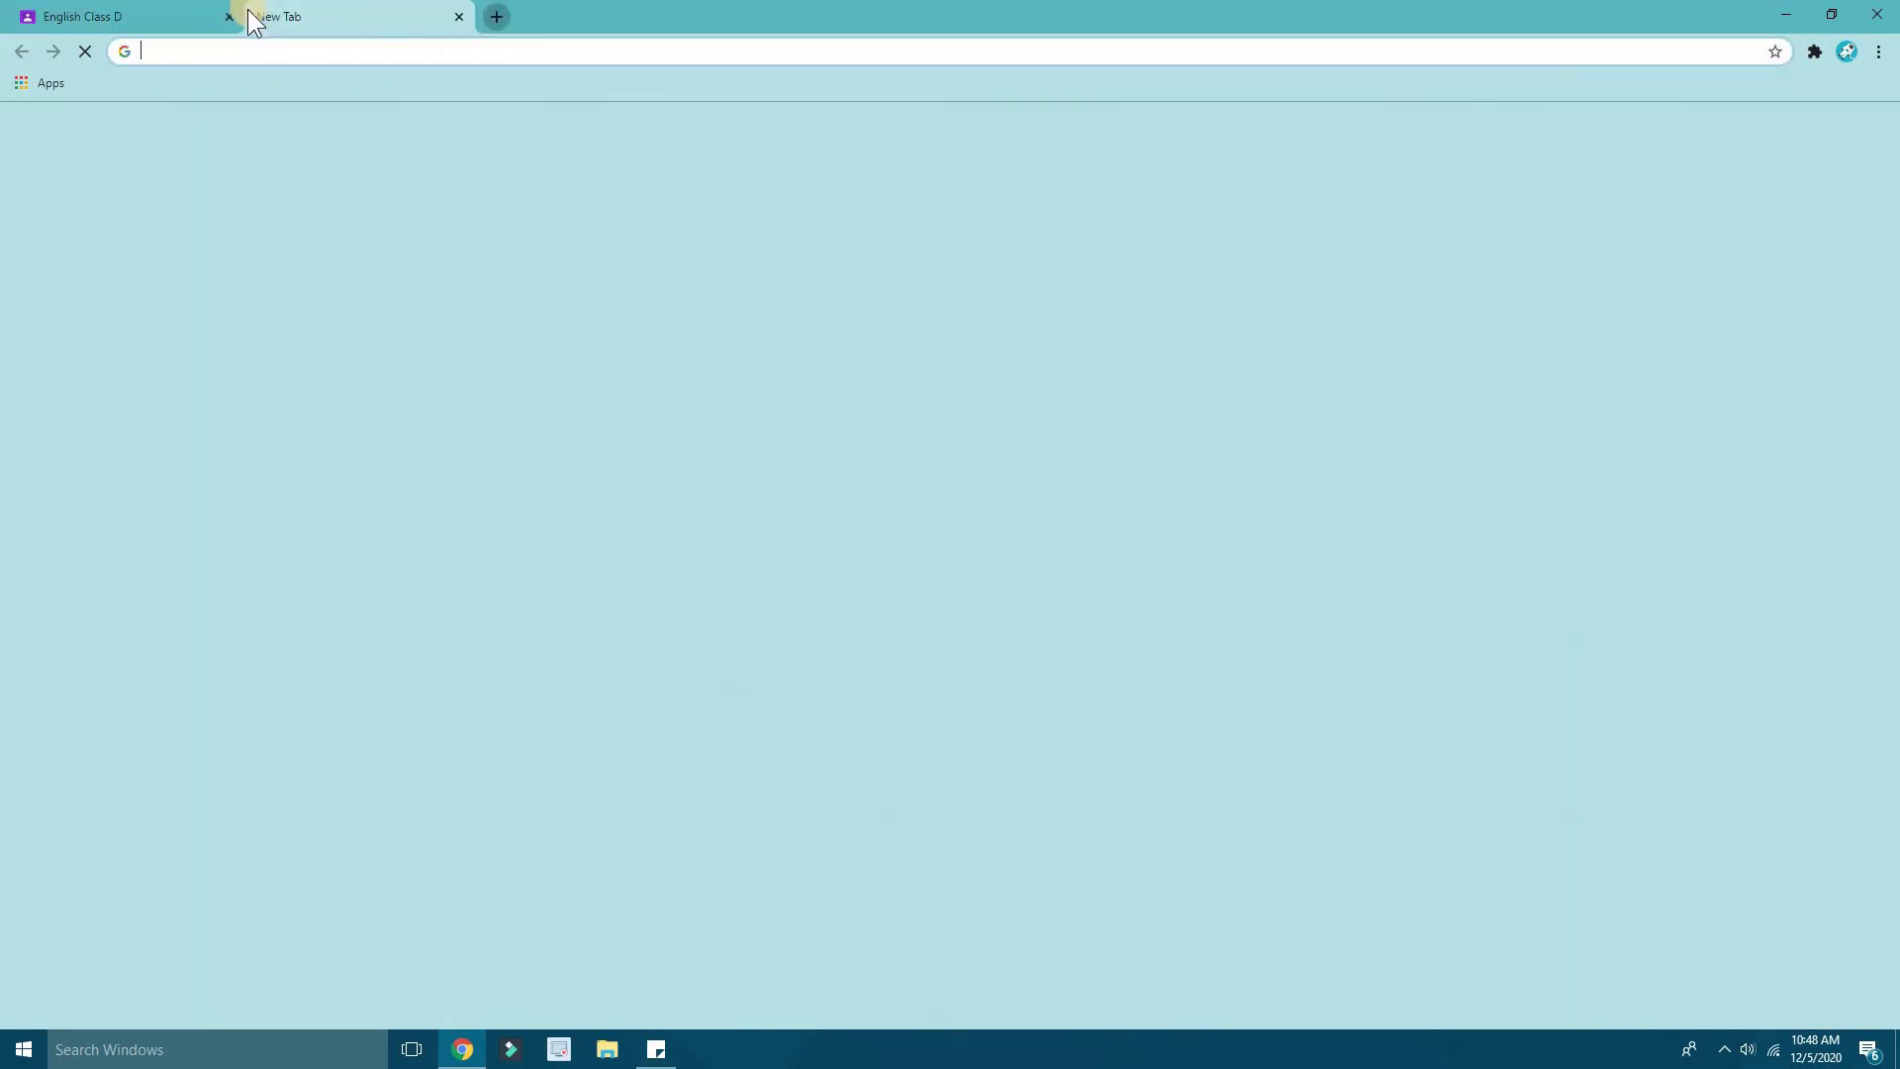
click(237, 16)
click(229, 16)
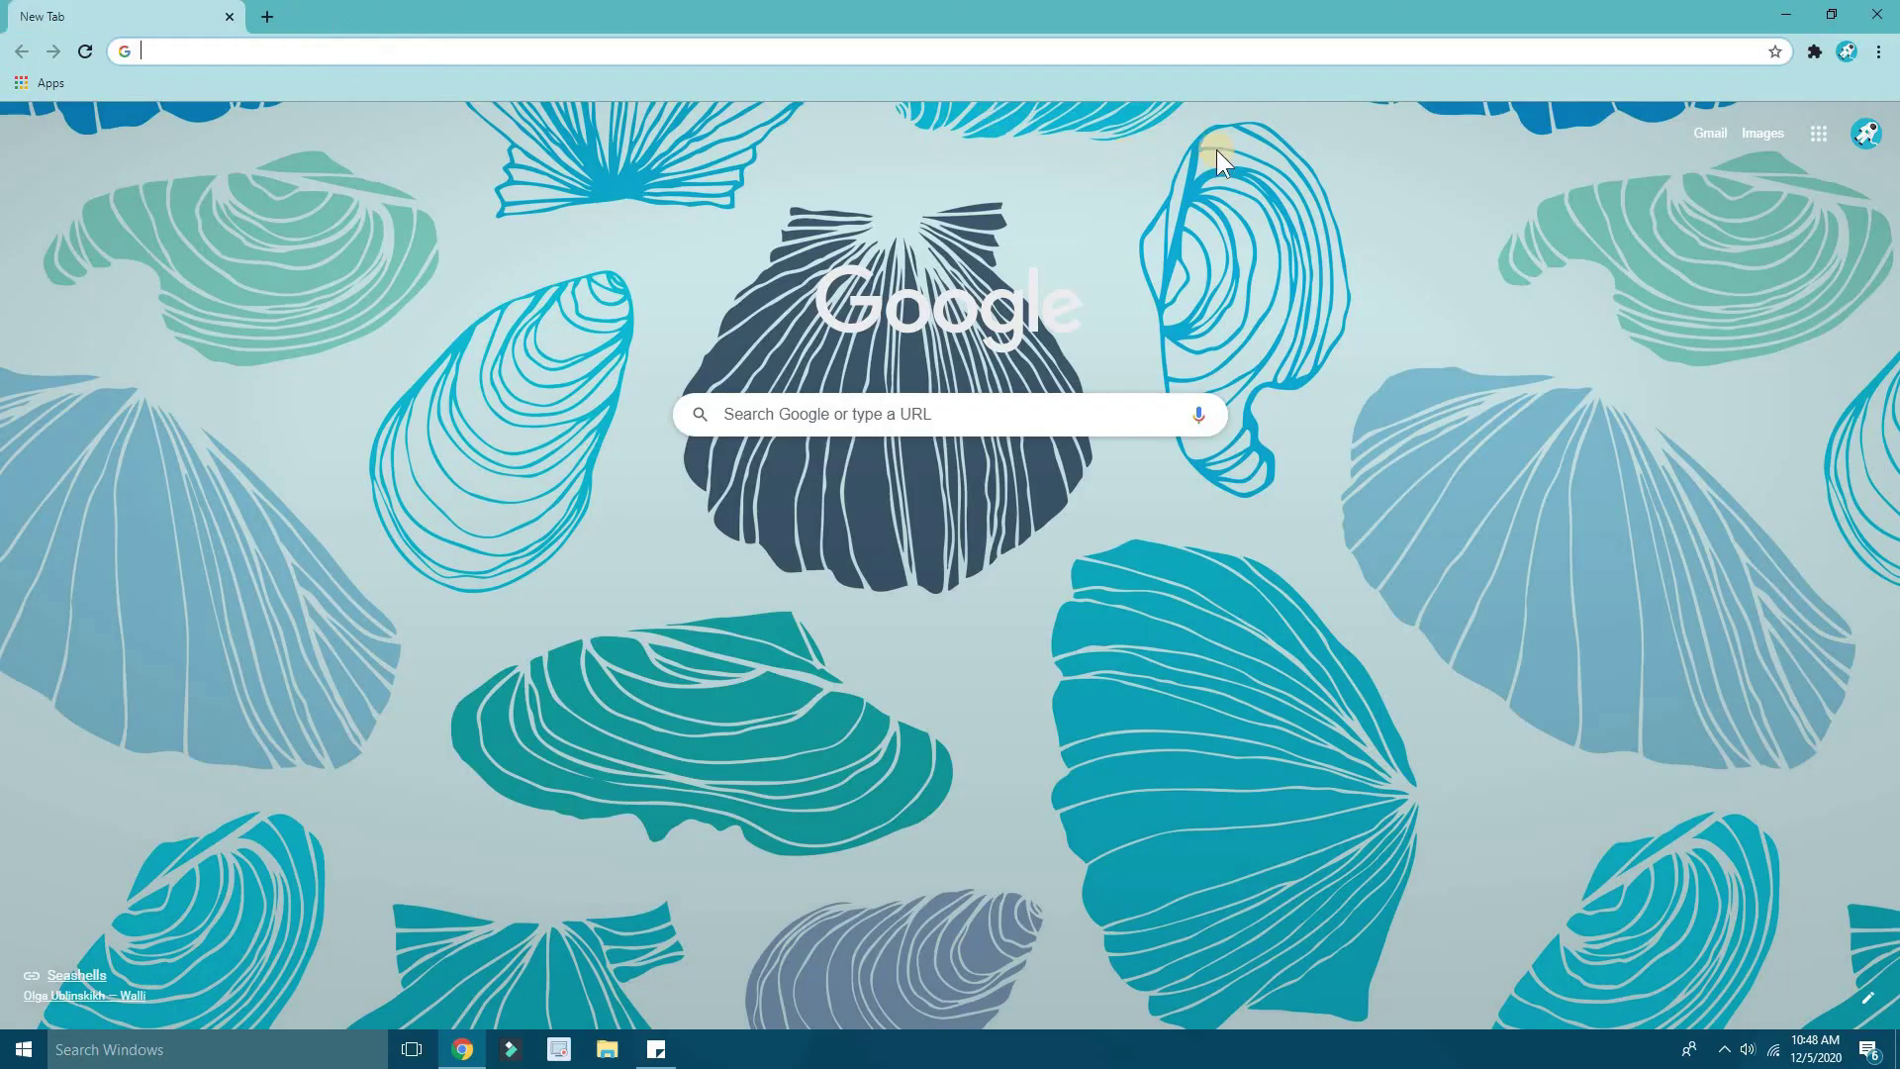
click(1815, 137)
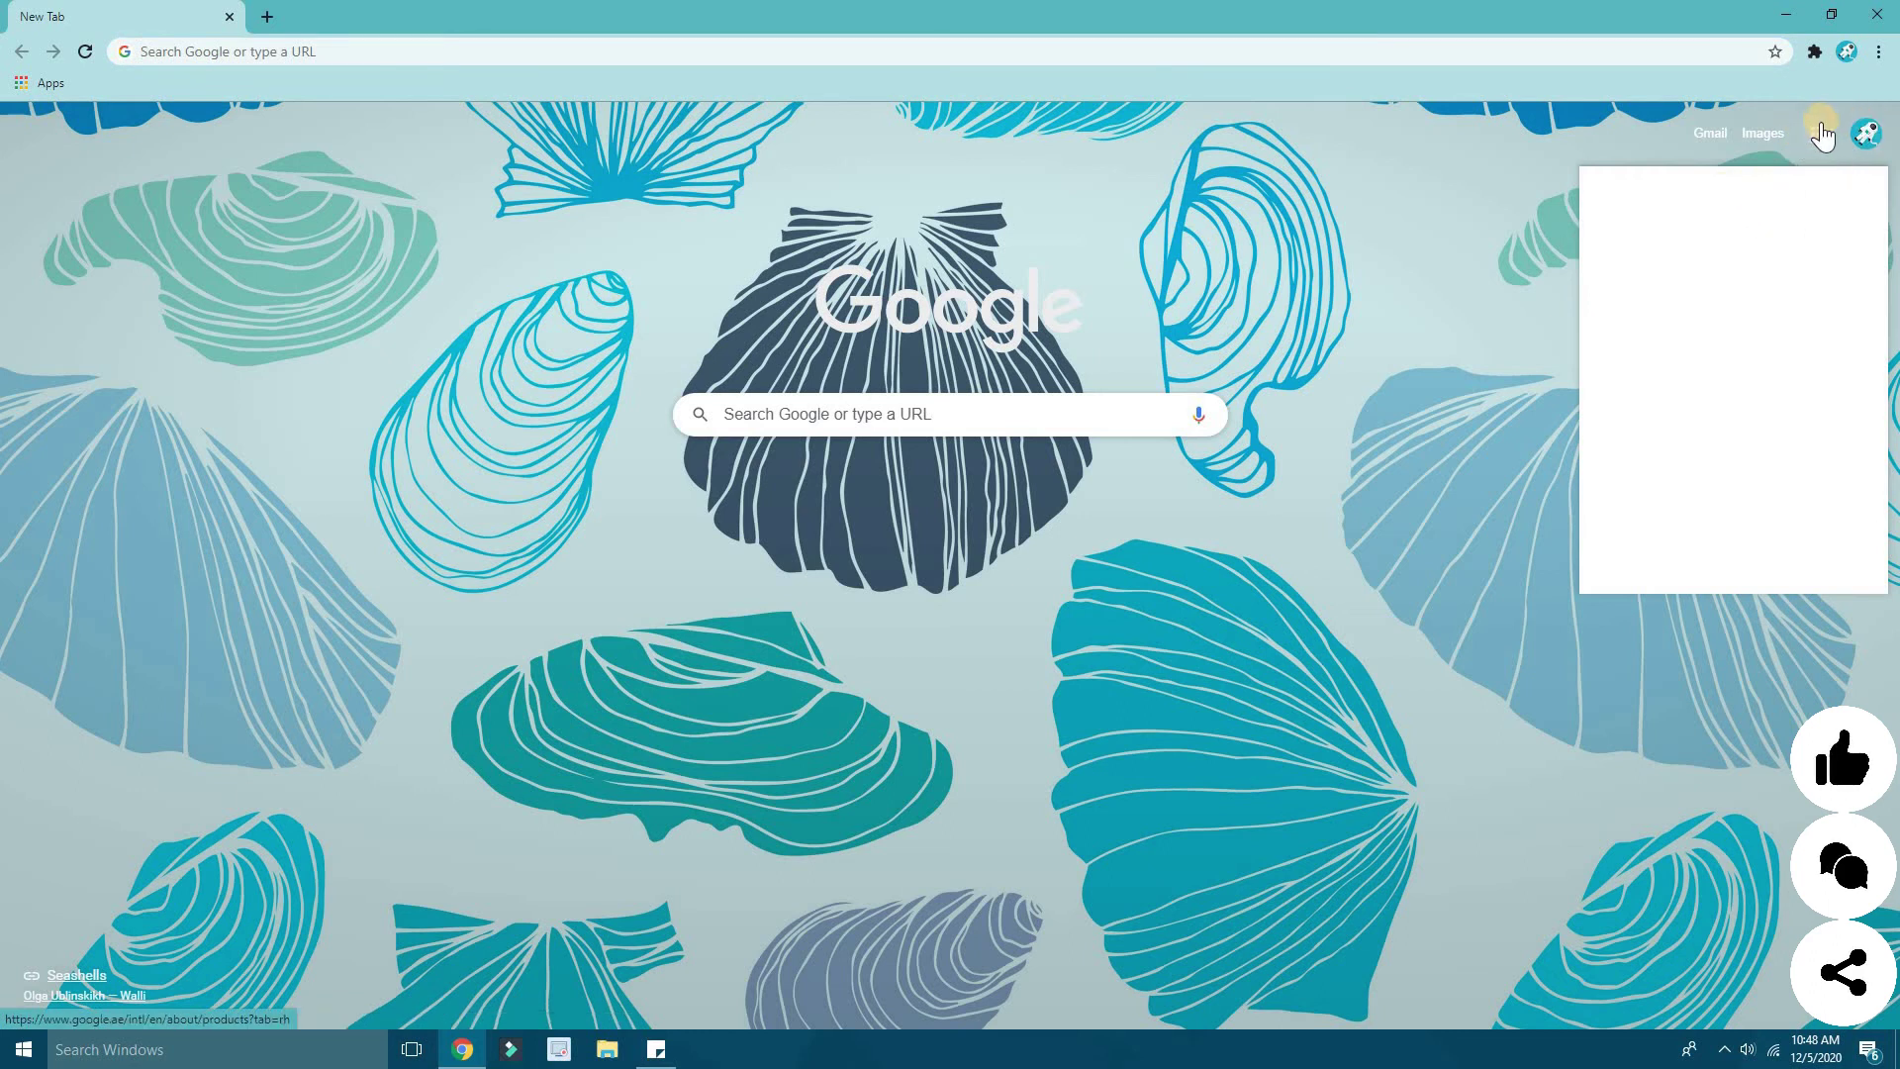
click(1709, 310)
scroll(1709, 317, down, 4)
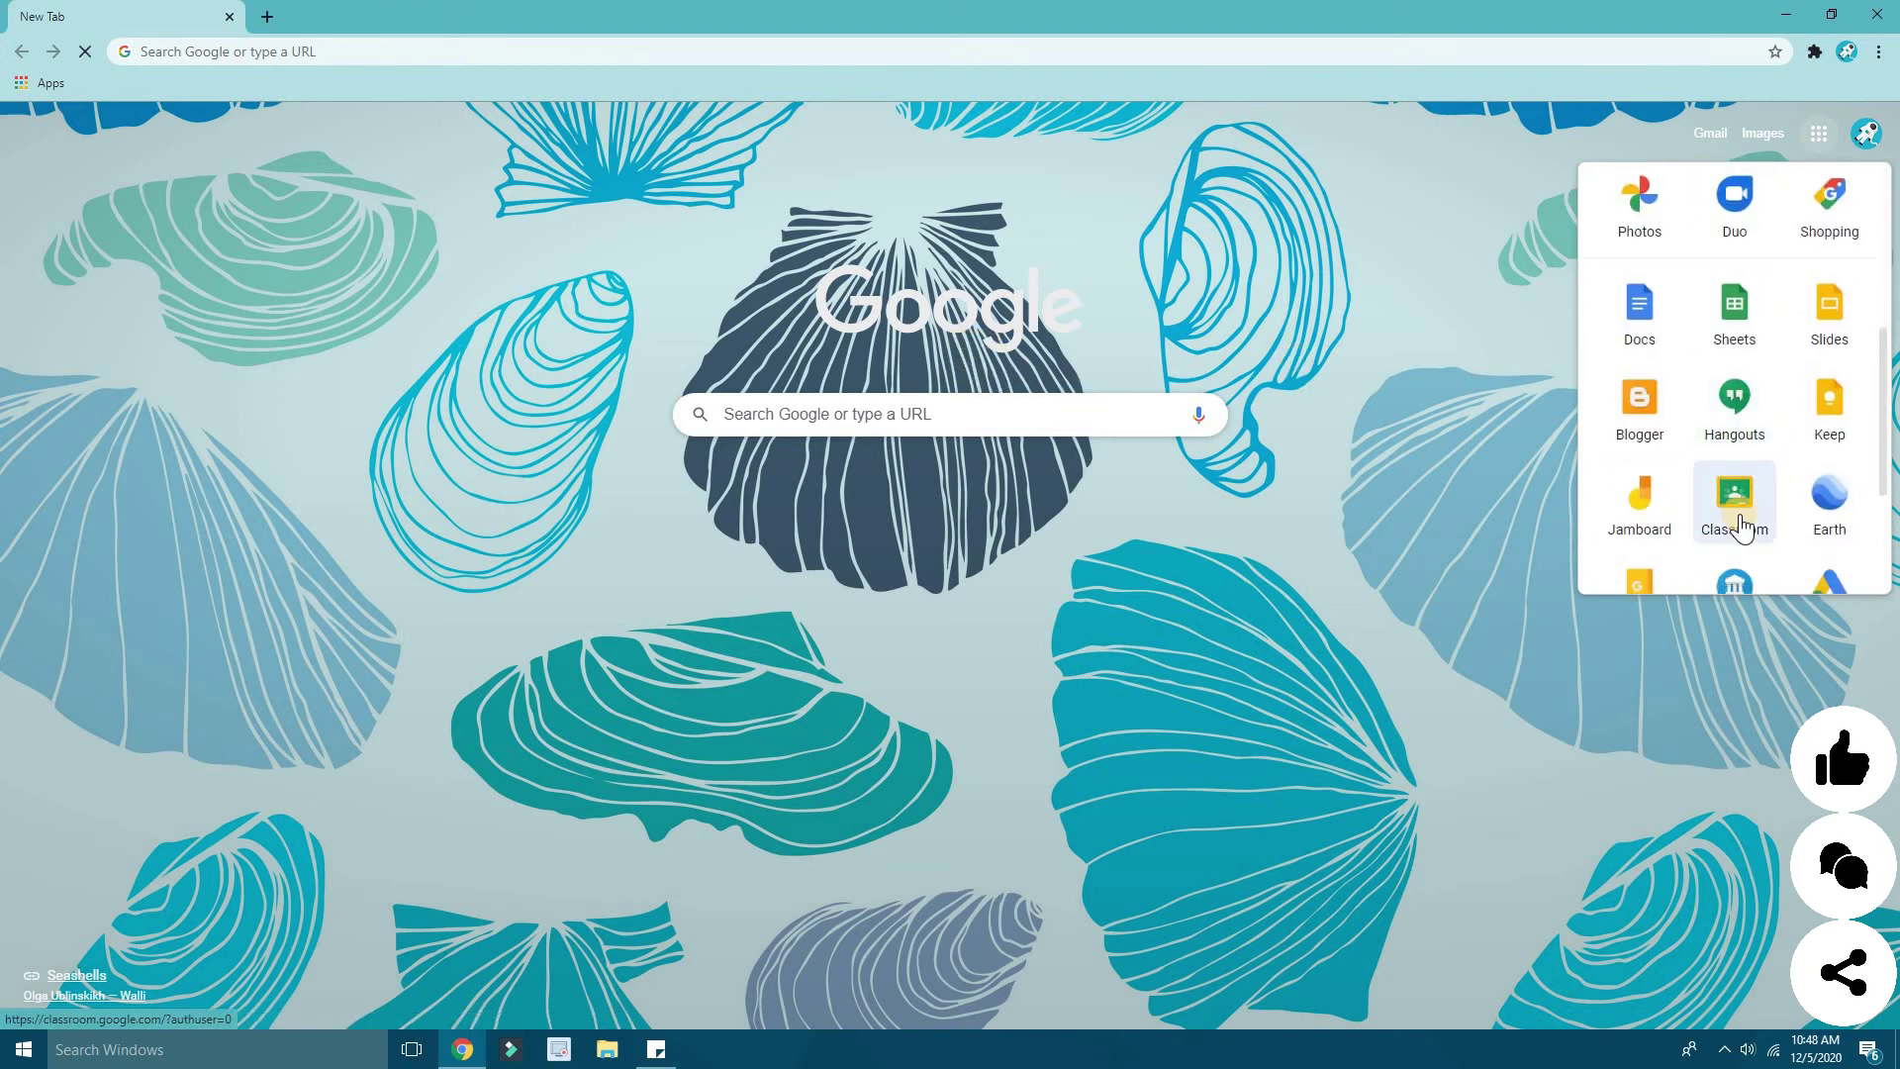
click(1750, 516)
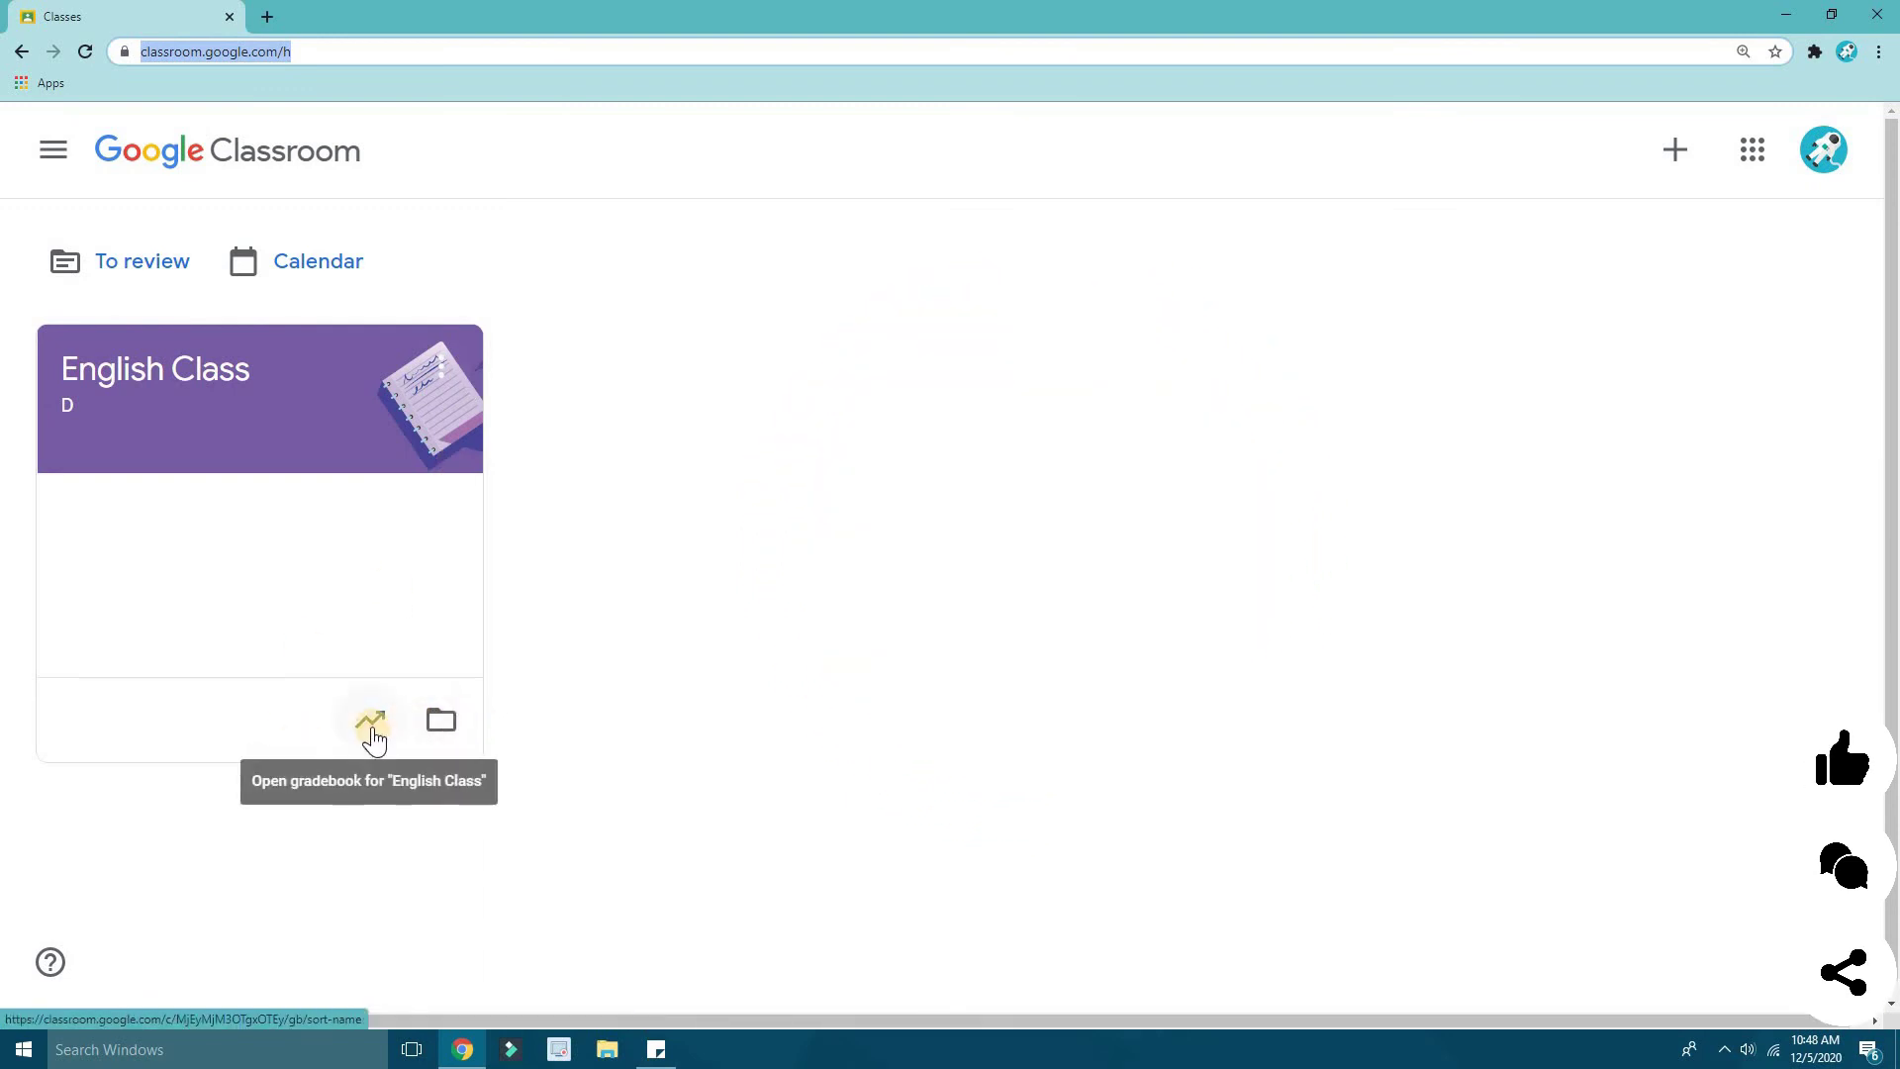
- View the English Class gradebook, then start a new browser tab
click(374, 730)
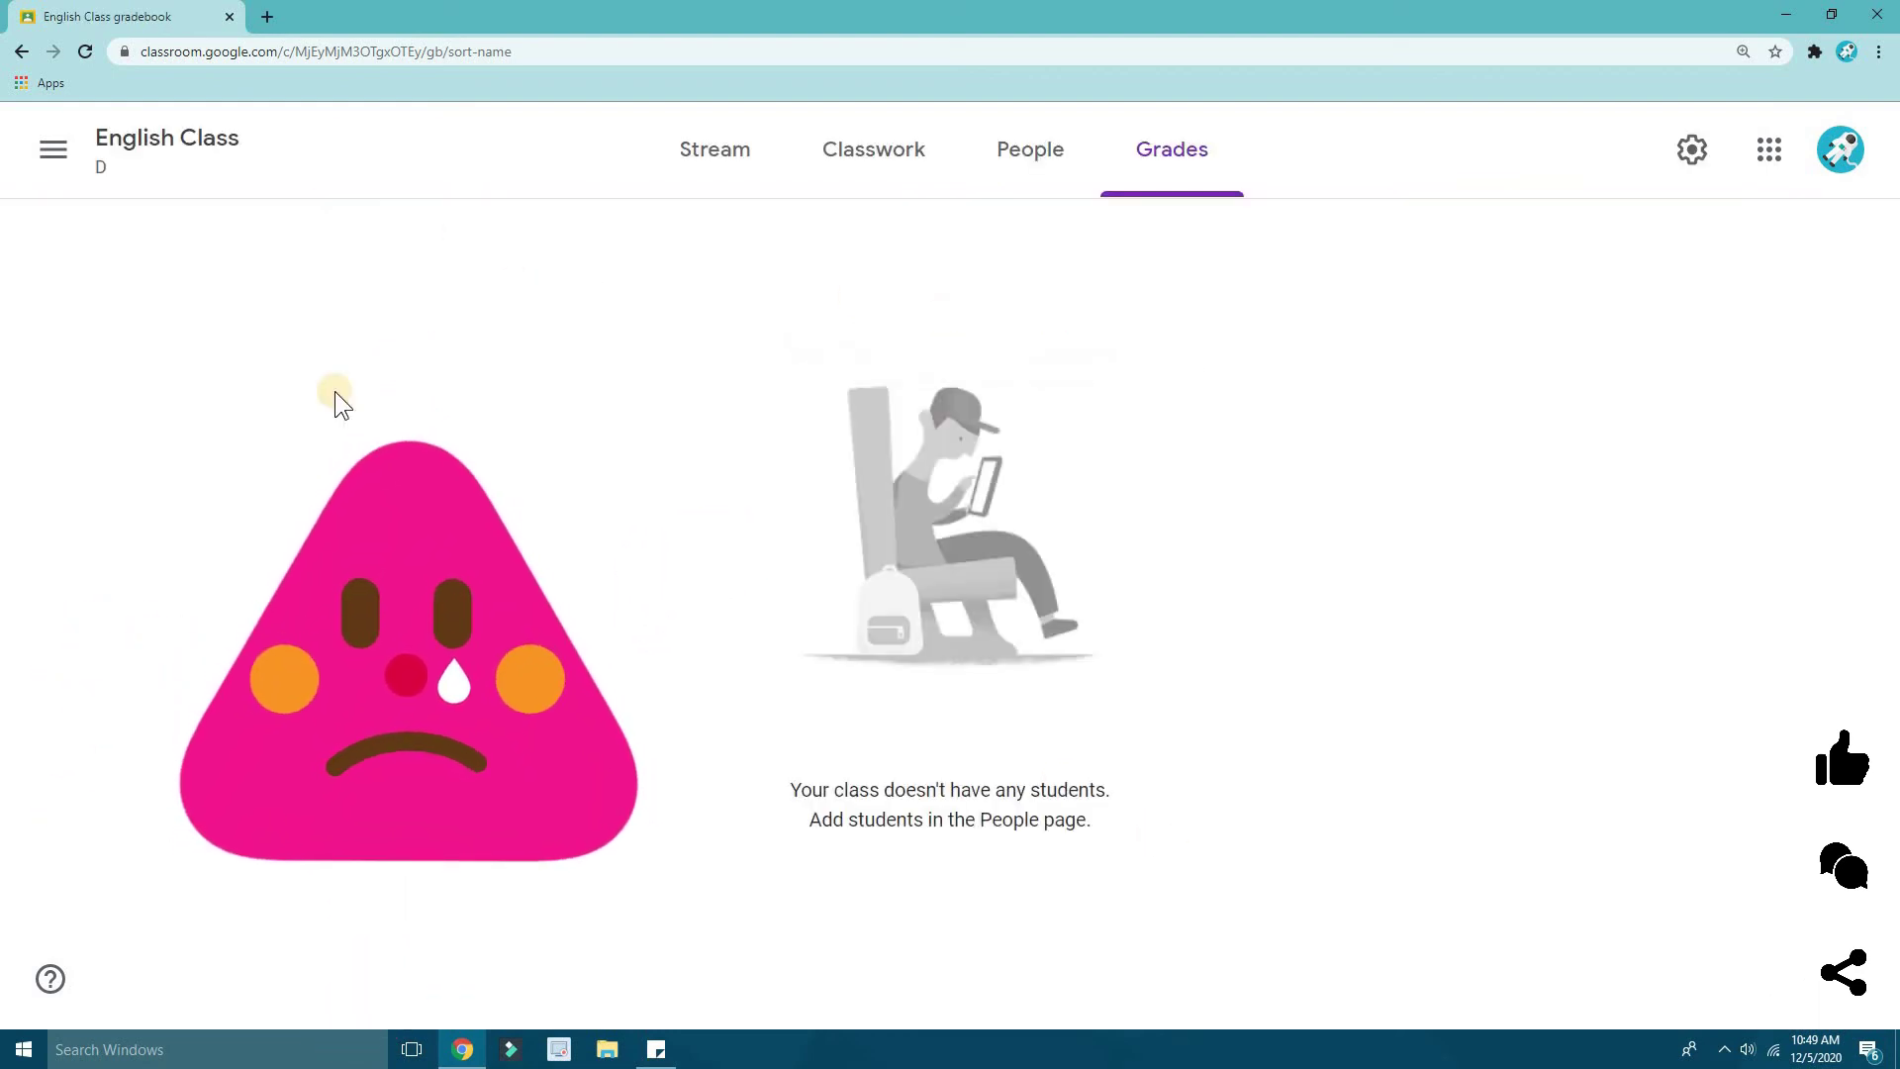
click(268, 16)
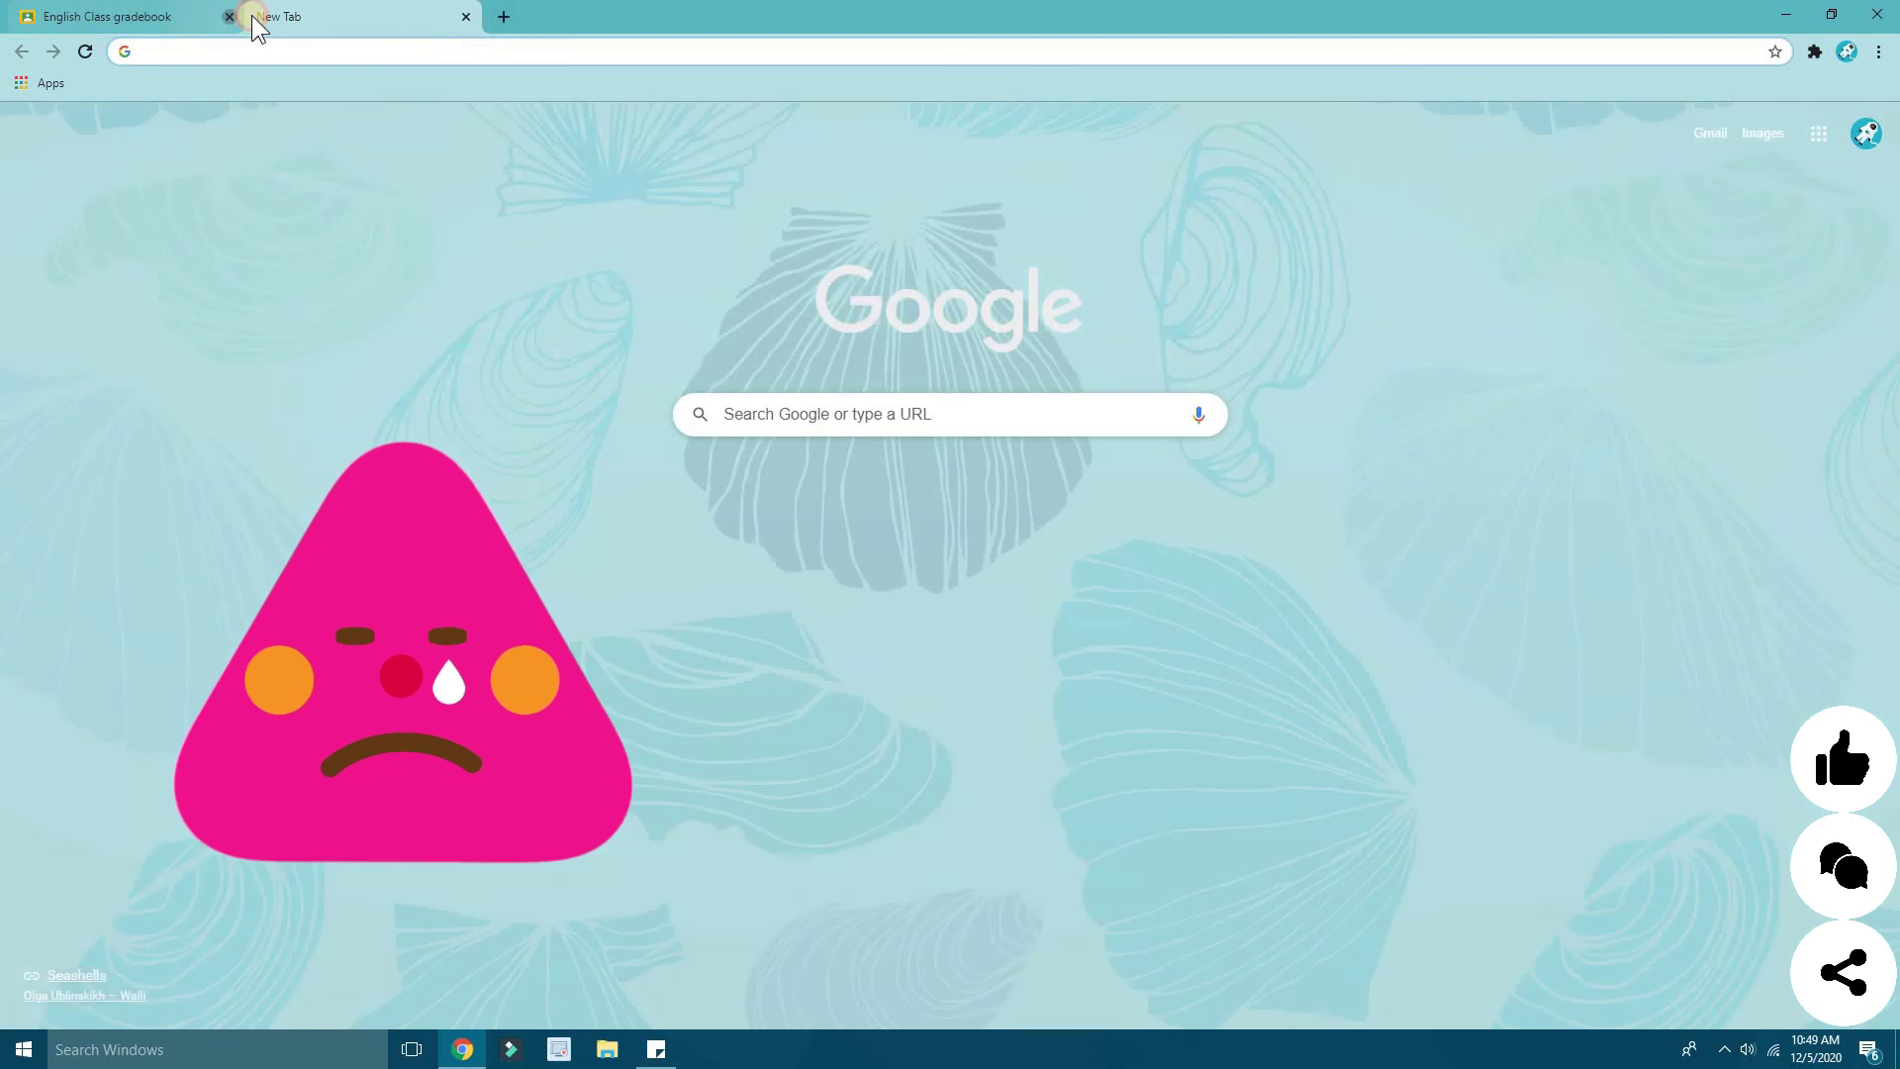